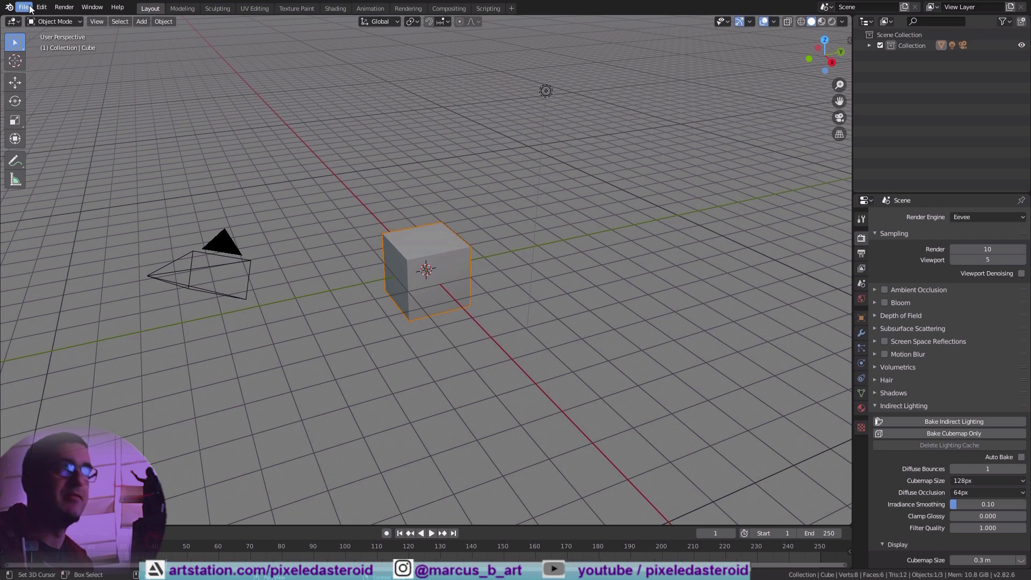
# - Append the Scene data-block from the free ship generator blend file
pyautogui.click(30, 9)
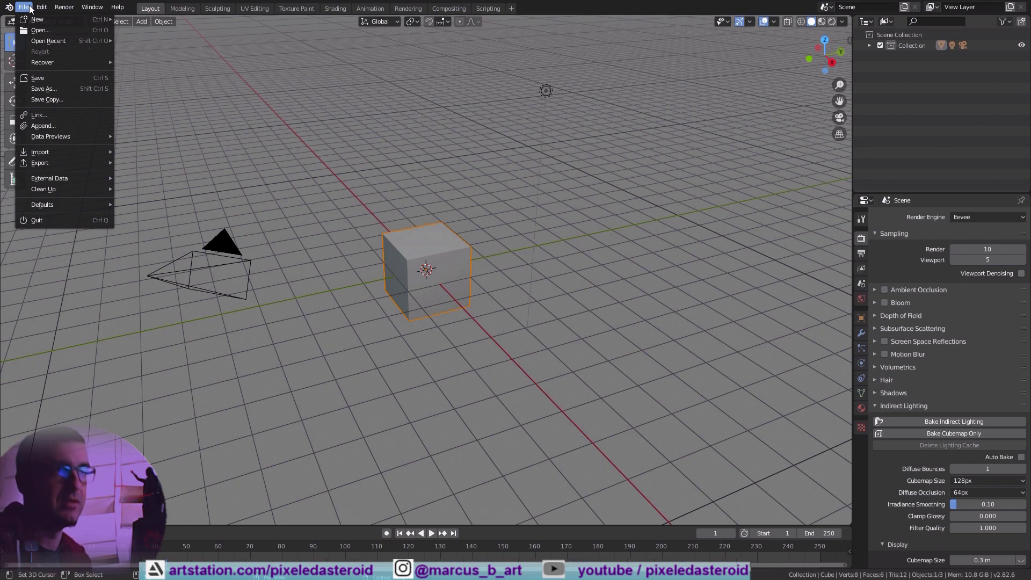
pyautogui.click(70, 125)
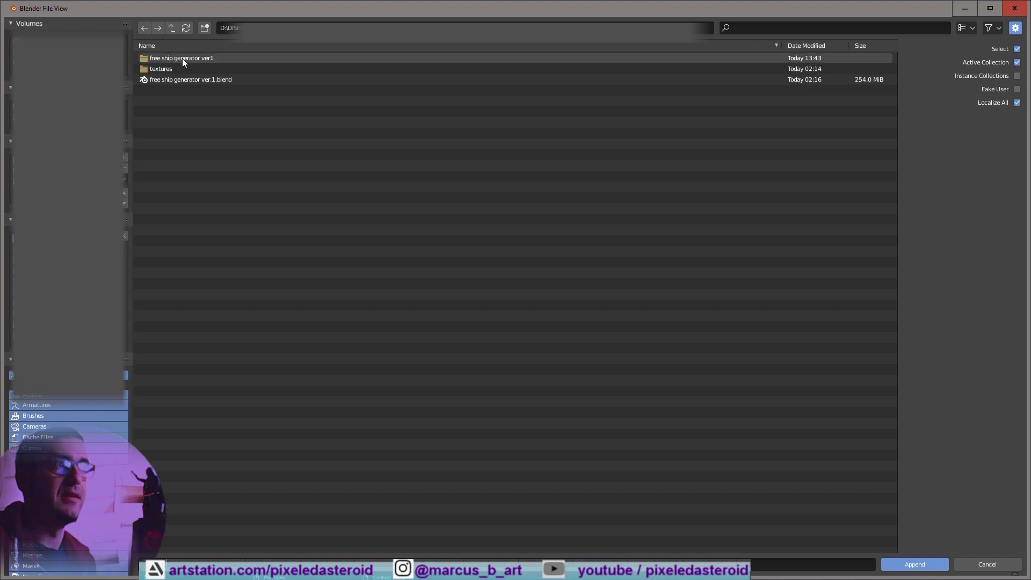
pyautogui.doubleClick(182, 58)
pyautogui.doubleClick(180, 69)
pyautogui.doubleClick(176, 134)
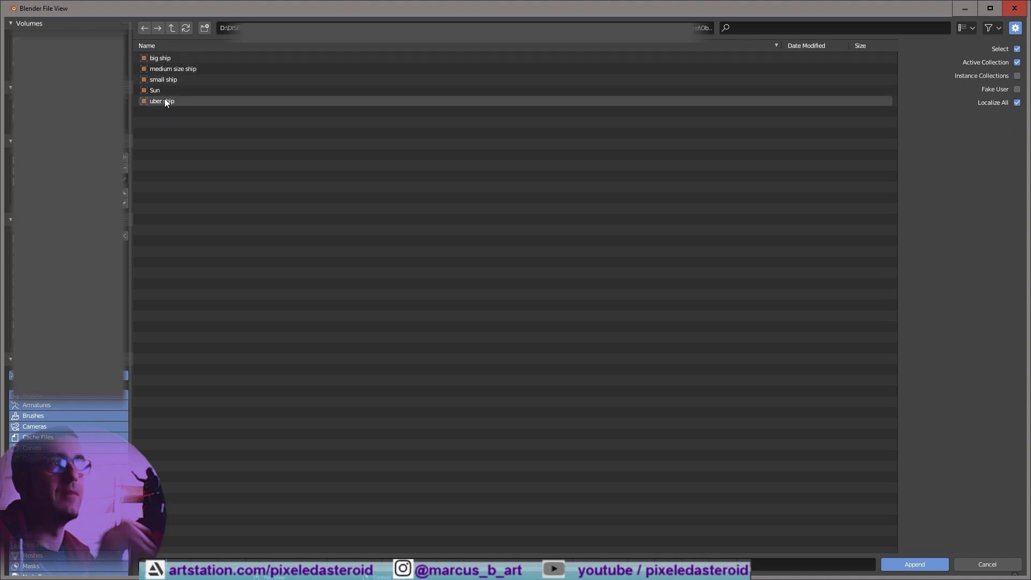
pyautogui.click(171, 29)
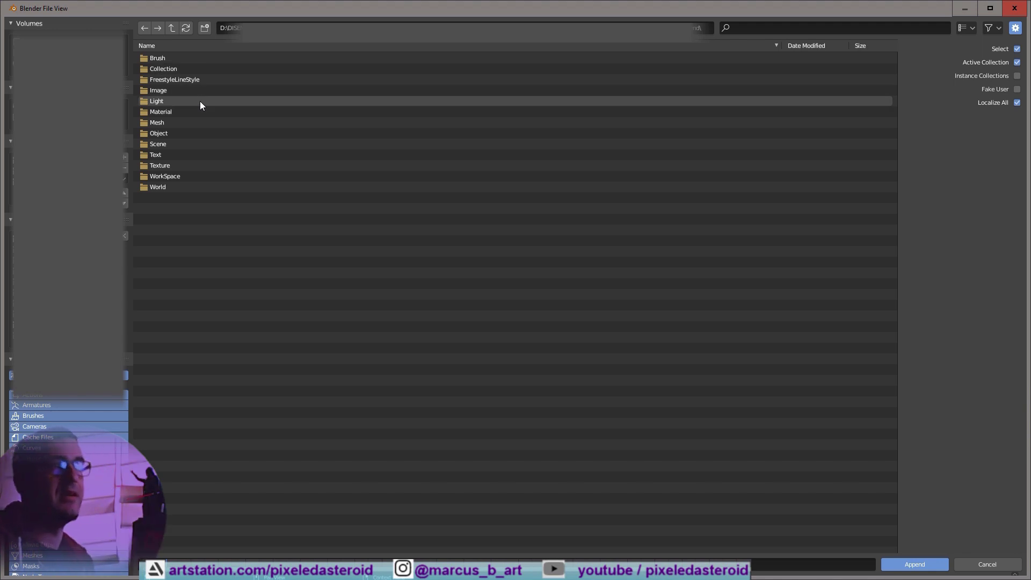
pyautogui.doubleClick(208, 145)
pyautogui.click(172, 57)
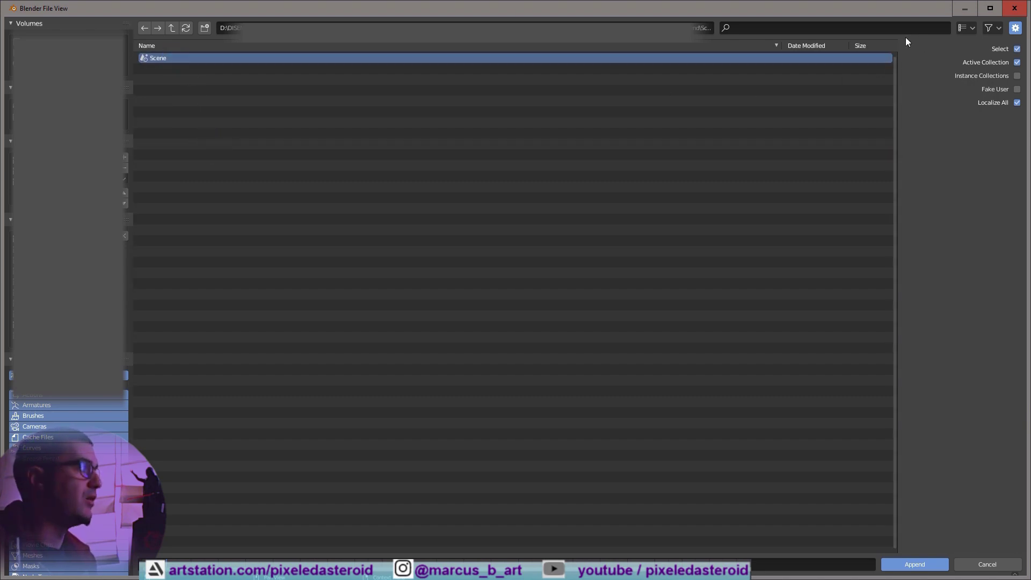
pyautogui.click(164, 58)
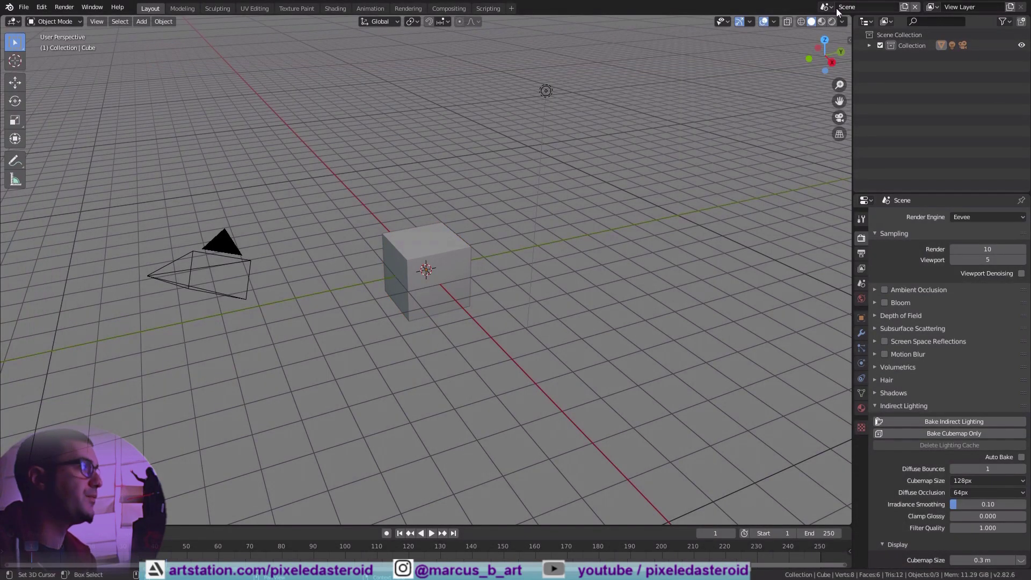
# - Switch to the appended Scene.001 and show the ships in rendered viewport shading
pyautogui.click(826, 7)
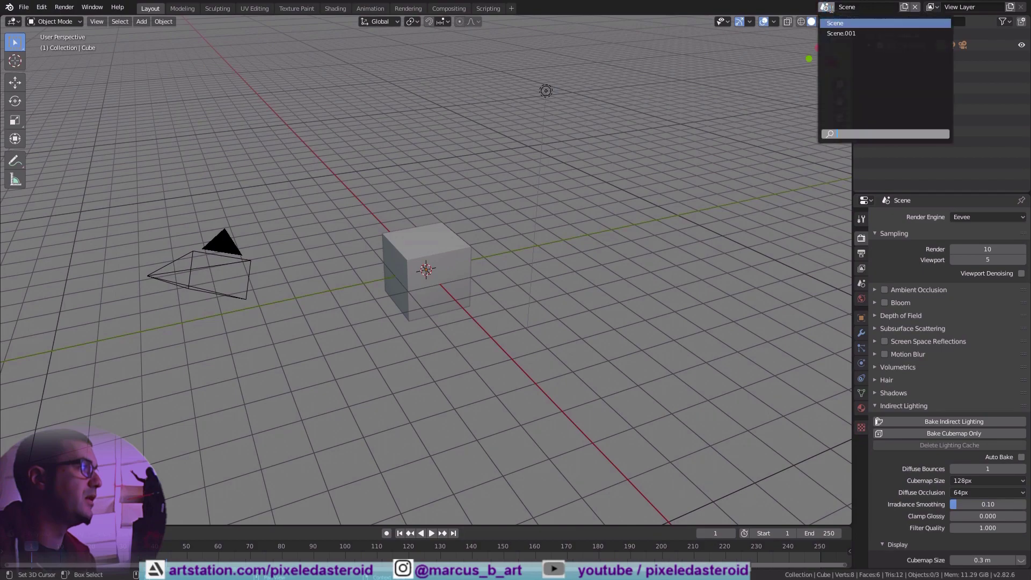
pyautogui.click(849, 37)
pyautogui.scroll(-5, 273, 314)
pyautogui.moveTo(273, 314)
pyautogui.mouseDown(button='middle')
pyautogui.moveTo(523, 295)
pyautogui.moveTo(675, 131)
pyautogui.mouseUp(button='middle')
pyautogui.scroll(-5, 523, 296)
pyautogui.scroll(5, 522, 296)
pyautogui.click(832, 21)
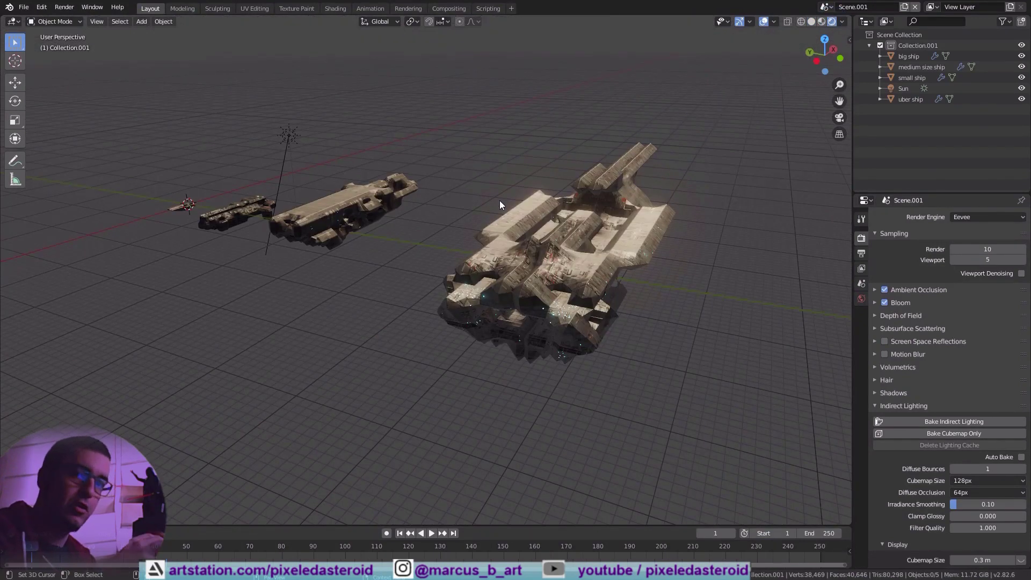
# - Select the uber ship, the largest of the appended ships
pyautogui.click(23, 6)
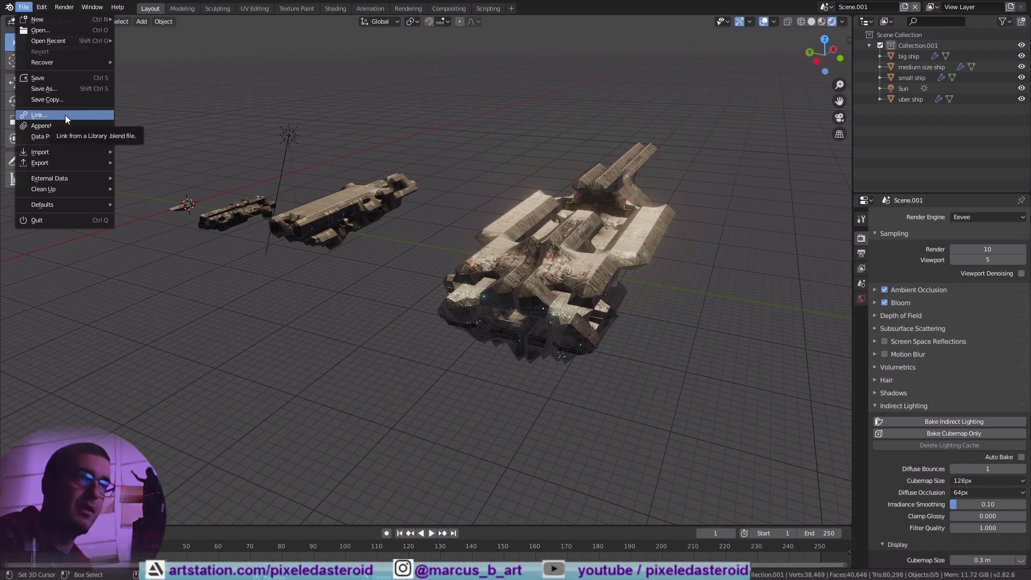
pyautogui.moveTo(209, 269); pyautogui.dragTo(477, 317, button='middle')
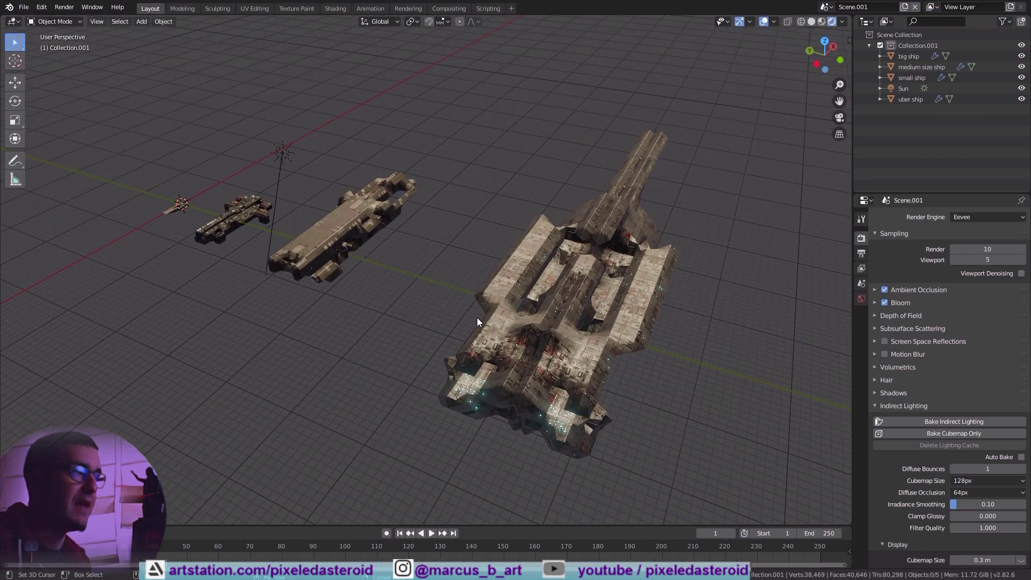
pyautogui.click(471, 320)
pyautogui.keyDown('shift'); pyautogui.moveTo(594, 311); pyautogui.dragTo(544, 253, button='middle'); pyautogui.keyUp('shift')
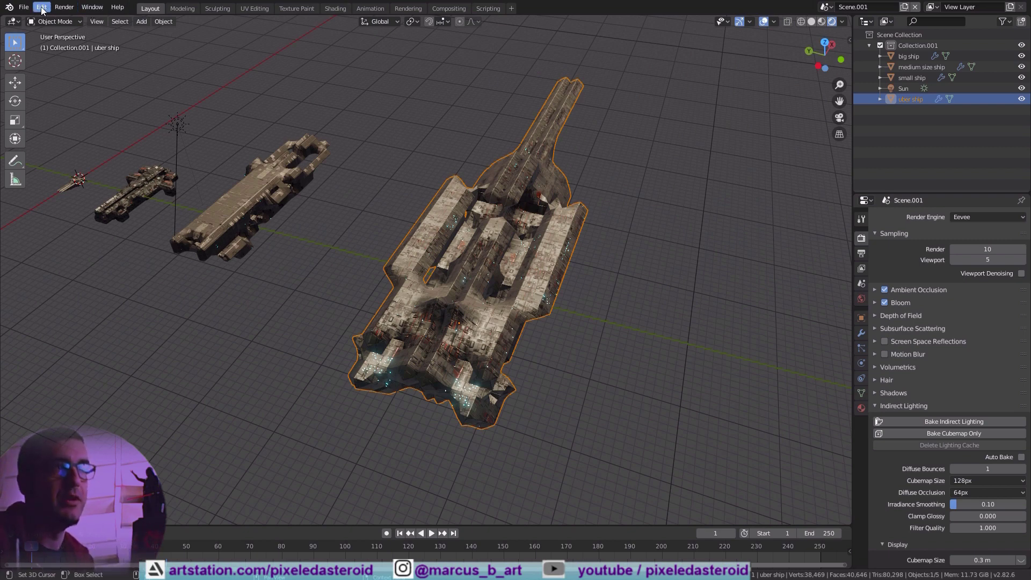
pyautogui.click(23, 7)
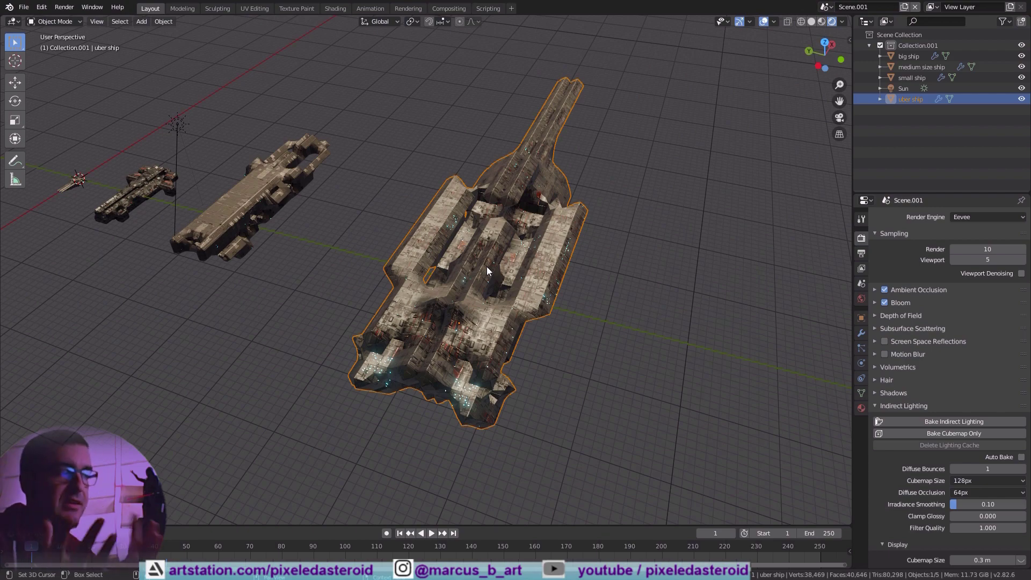
pyautogui.moveTo(488, 270); pyautogui.dragTo(502, 239, button='middle')
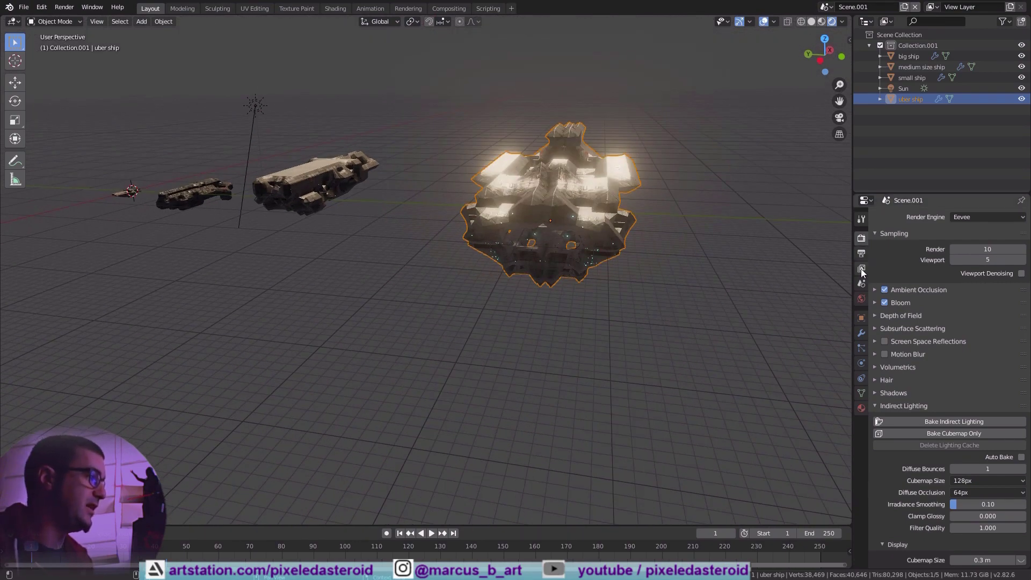
# - Display the uber ship's modifier stack and widen the properties area so the full modifier names are readable
pyautogui.click(862, 332)
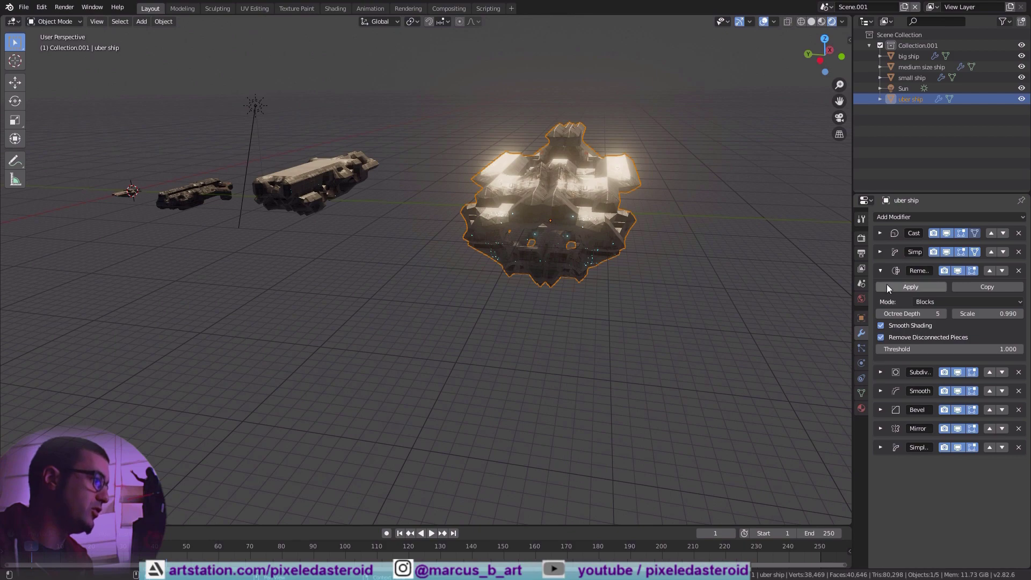
pyautogui.moveTo(853, 274); pyautogui.dragTo(693, 284)
pyautogui.doubleClick(763, 269)
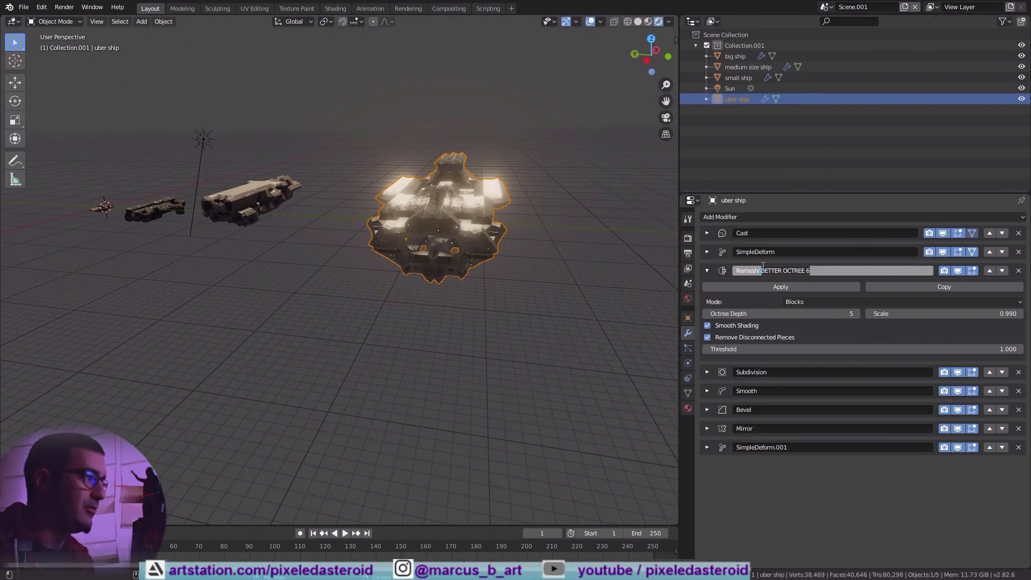
pyautogui.press('Return')
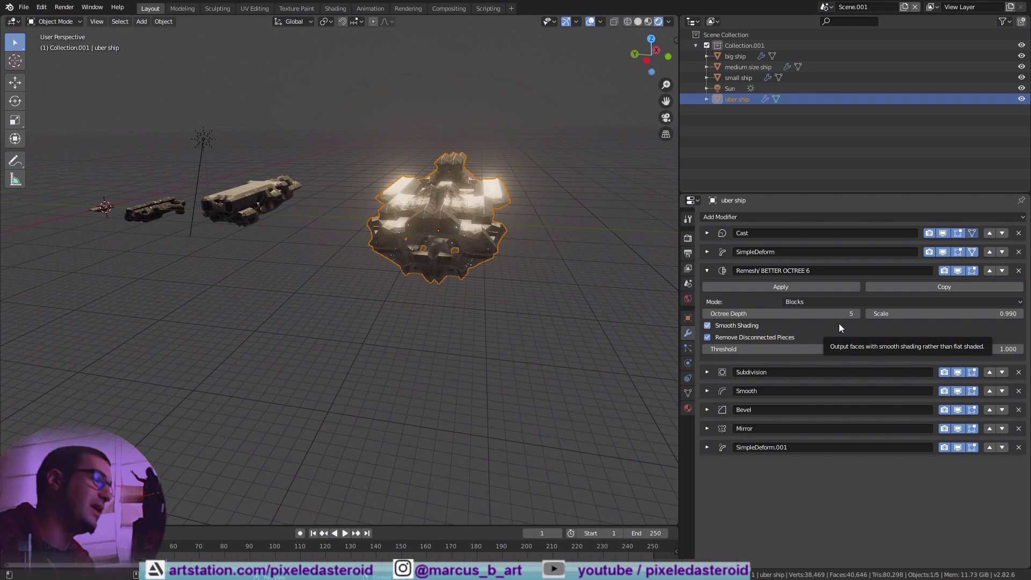
# - Select the big ship, frame it closely and set its Remesh octree depth to 6
pyautogui.moveTo(340, 198); pyautogui.dragTo(342, 215, button='middle')
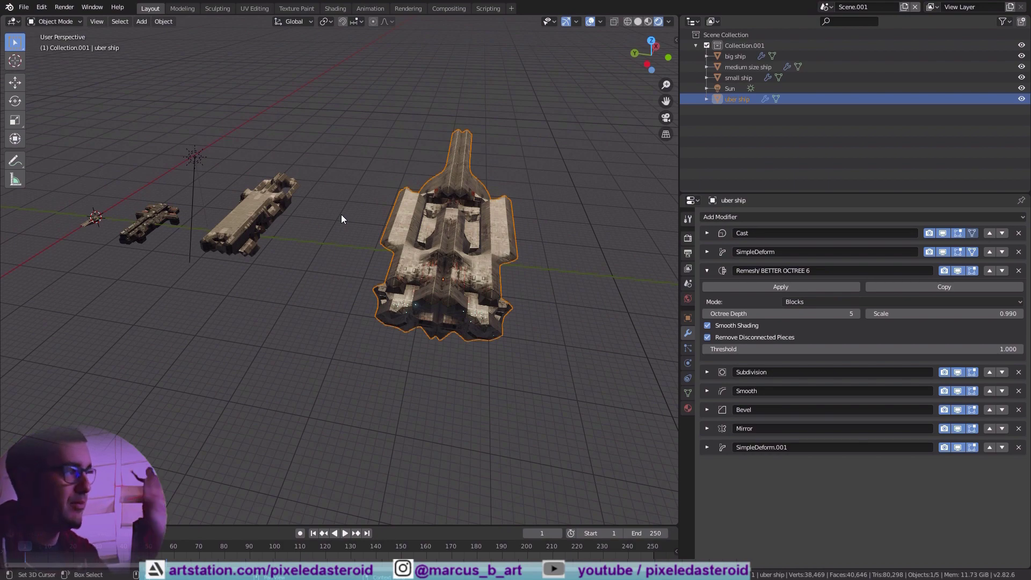
pyautogui.moveTo(341, 214); pyautogui.dragTo(339, 223, button='middle')
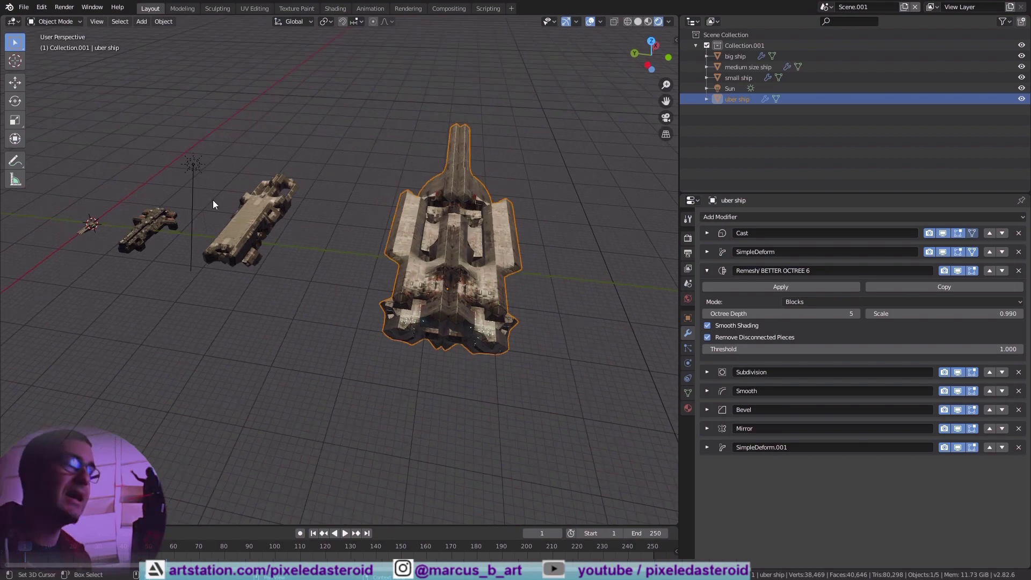
pyautogui.moveTo(224, 232); pyautogui.dragTo(345, 274, button='middle')
pyautogui.scroll(3, 346, 274)
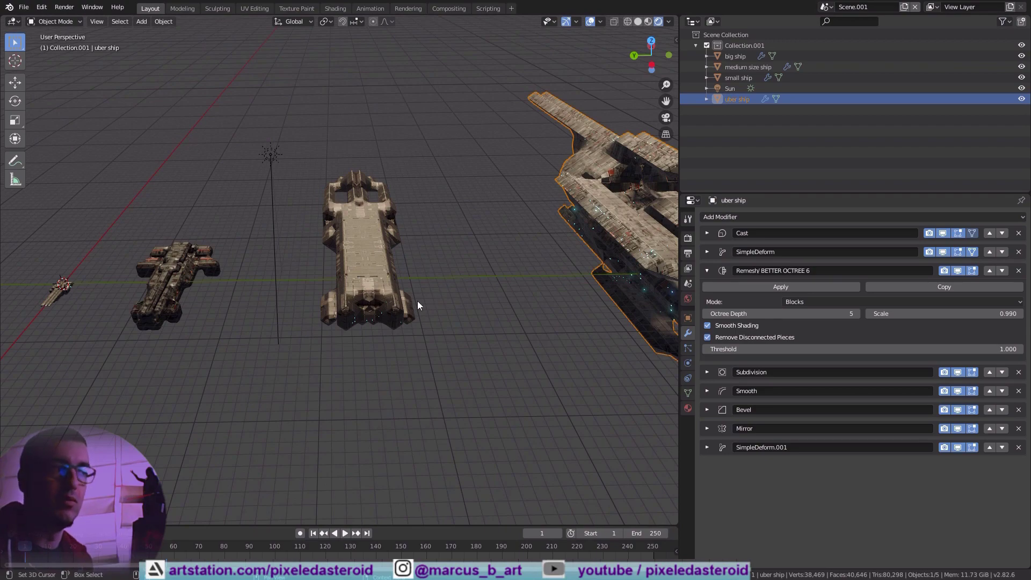
pyautogui.moveTo(417, 305); pyautogui.dragTo(331, 279, button='middle')
pyautogui.click(306, 236)
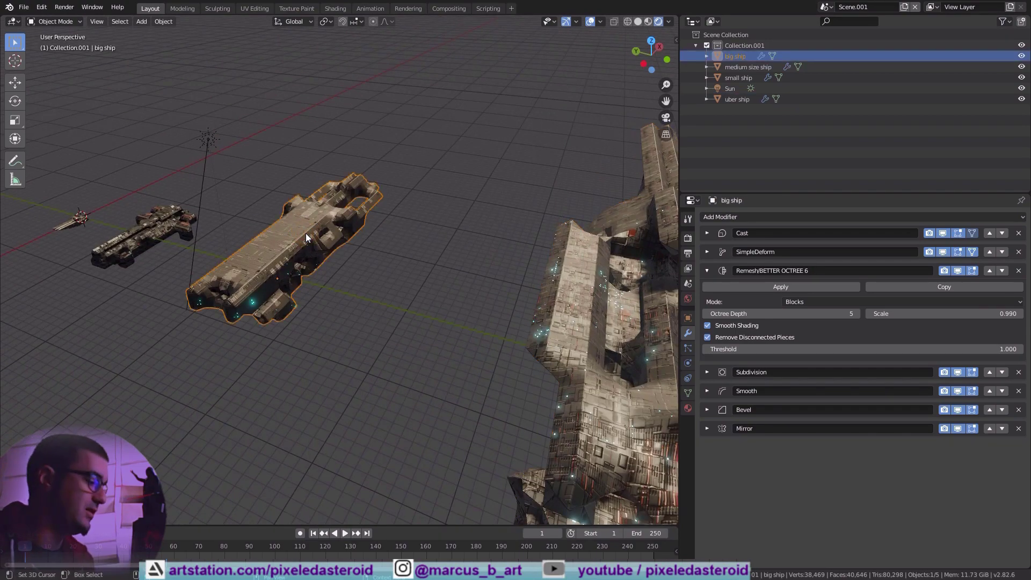
pyautogui.press('KP_Decimal')
pyautogui.scroll(4, 306, 233)
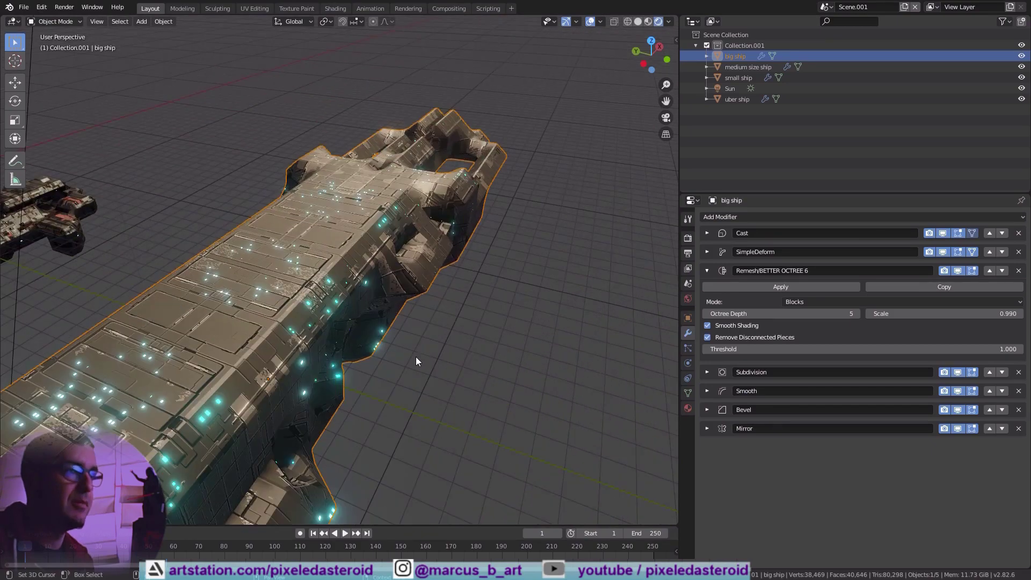
pyautogui.moveTo(416, 357); pyautogui.dragTo(406, 345, button='middle')
pyautogui.click(858, 314)
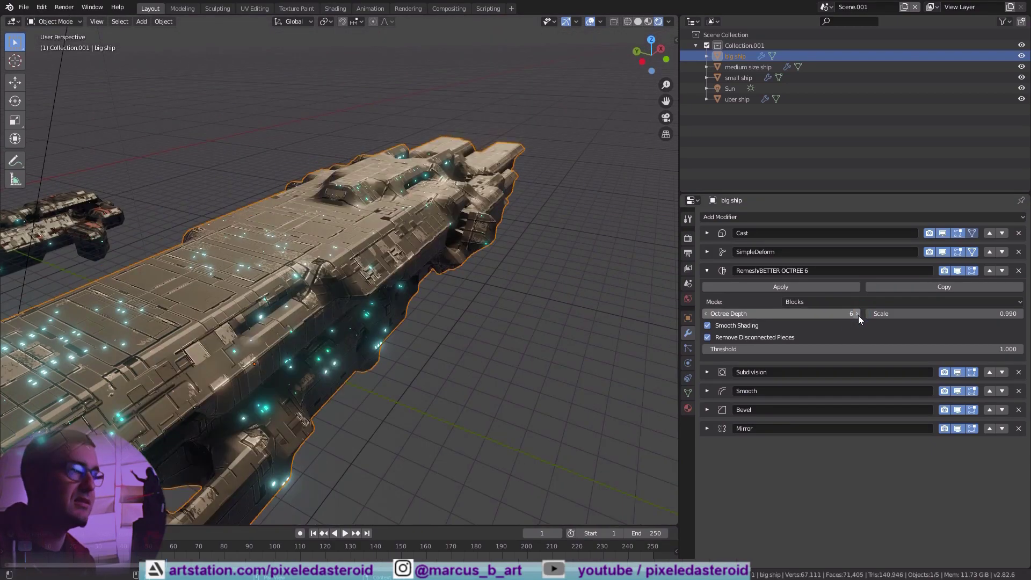
# - Hide the viewport overlays so the ships appear without the grid and selection outlines
pyautogui.scroll(-5, 462, 266)
pyautogui.moveTo(462, 266); pyautogui.dragTo(525, 102, button='middle')
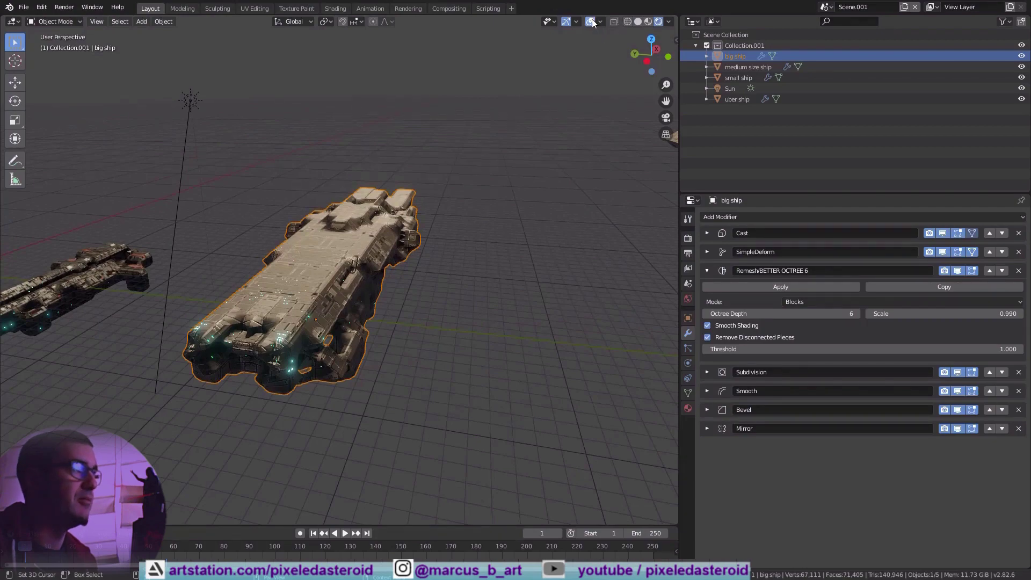
pyautogui.moveTo(593, 32); pyautogui.dragTo(559, 85, button='middle')
pyautogui.moveTo(504, 157); pyautogui.dragTo(465, 262, button='middle')
pyautogui.scroll(-4, 571, 276)
# - Set the uber ship's Remesh octree depth to 6 and inspect the ship from several angles
pyautogui.click(465, 262)
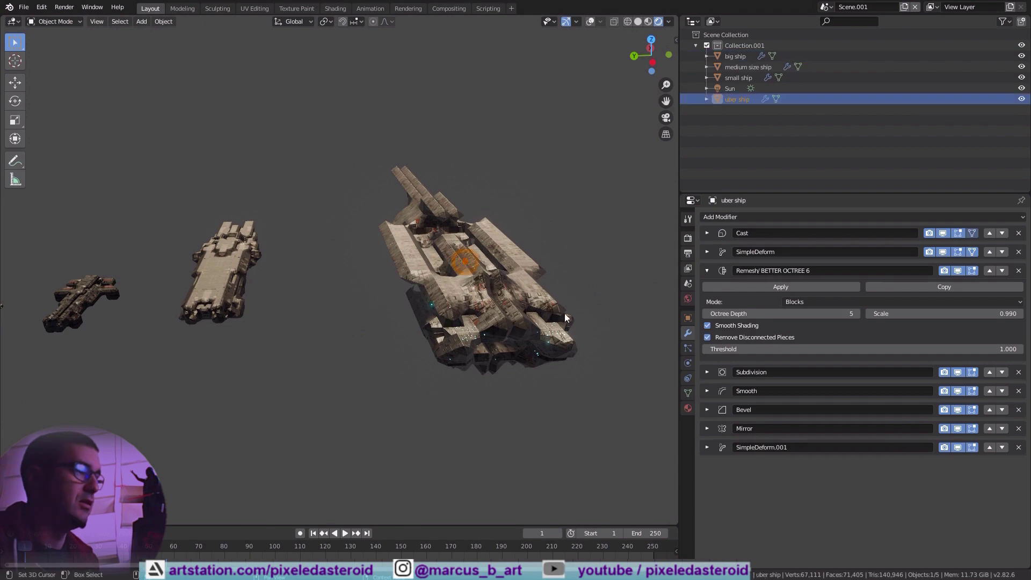
pyautogui.click(857, 314)
pyautogui.moveTo(525, 301); pyautogui.dragTo(443, 285, button='middle')
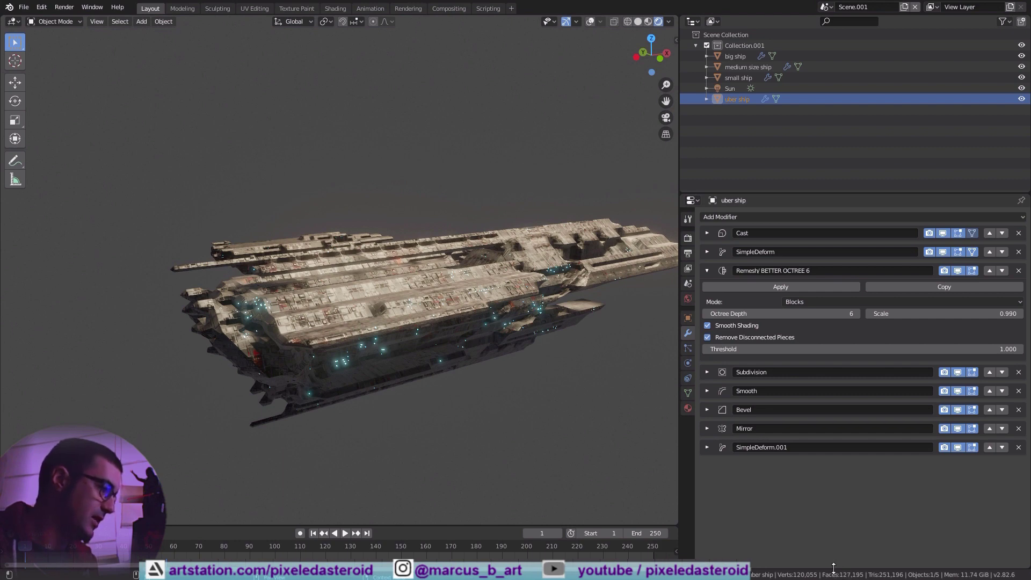
pyautogui.moveTo(427, 293); pyautogui.dragTo(392, 298, button='middle')
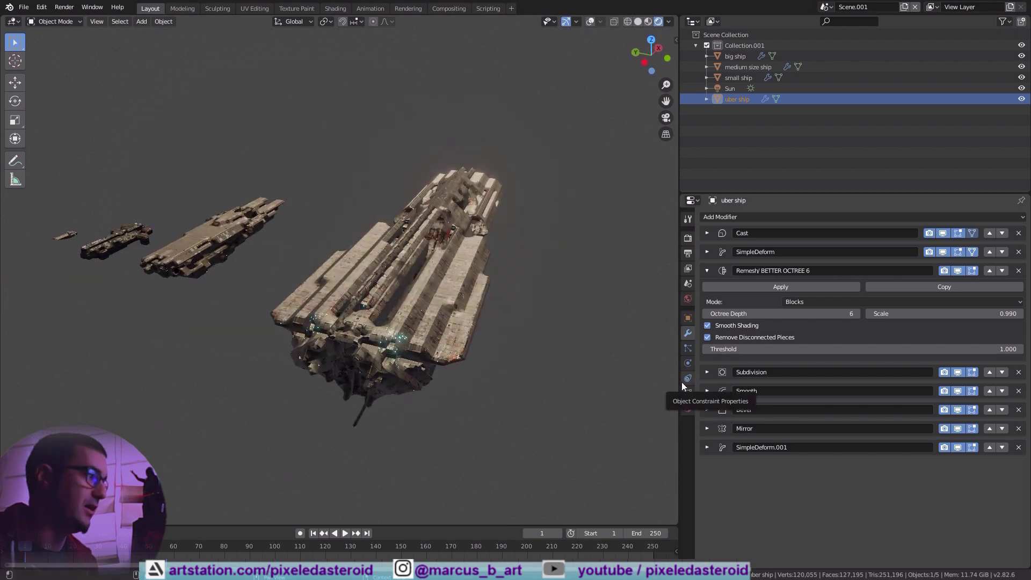
# - Lower the Remesh octree depth back to 5 on the uber ship and on the big ship
pyautogui.click(706, 314)
pyautogui.moveTo(314, 271); pyautogui.dragTo(366, 301, button='middle')
pyautogui.scroll(3, 427, 288)
pyautogui.click(371, 278)
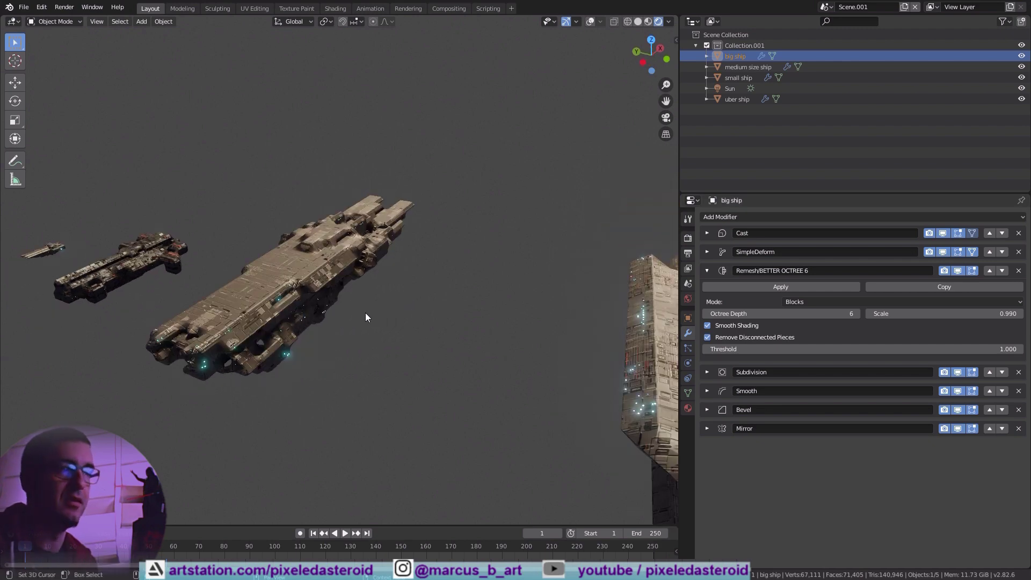
pyautogui.click(707, 314)
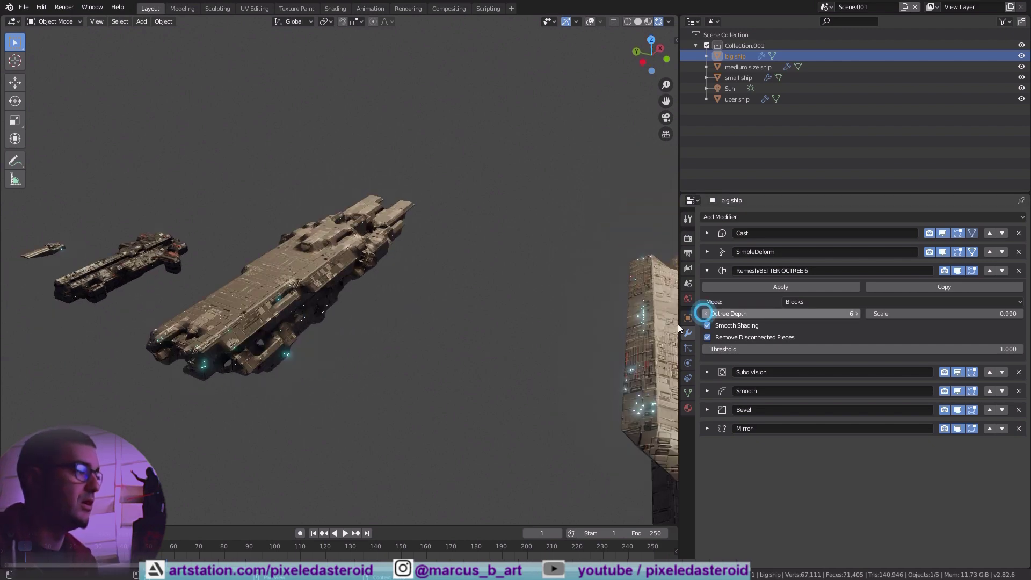
# - Select the medium size ship and set its Remesh octree depth to 6
pyautogui.click(307, 291)
pyautogui.moveTo(480, 224)
pyautogui.mouseDown(button='middle')
pyautogui.moveTo(453, 223)
pyautogui.moveTo(476, 226)
pyautogui.mouseUp(button='middle')
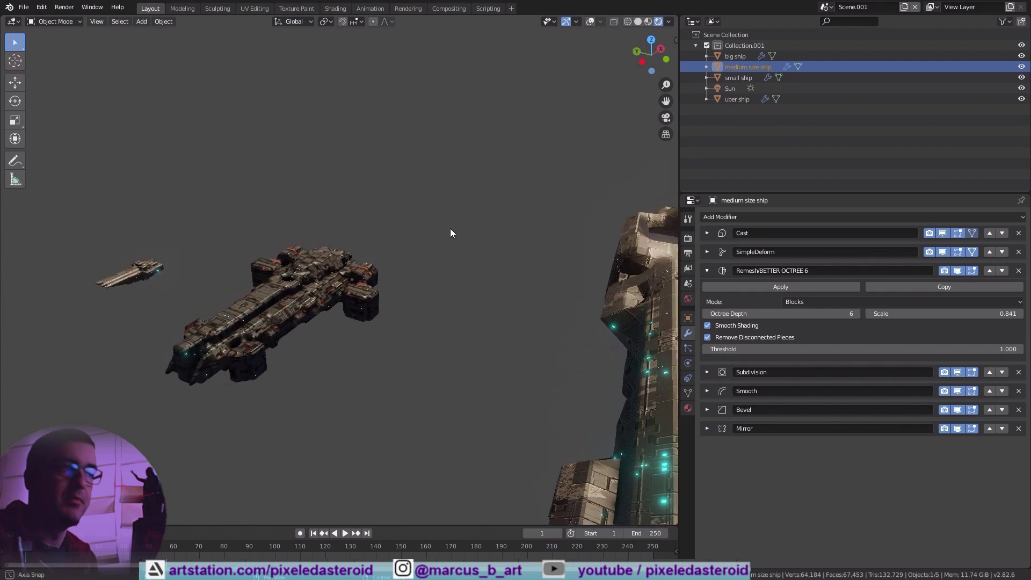
pyautogui.scroll(2, 408, 251)
pyautogui.keyDown('shift'); pyautogui.moveTo(366, 262); pyautogui.dragTo(356, 222, button='middle'); pyautogui.keyUp('shift')
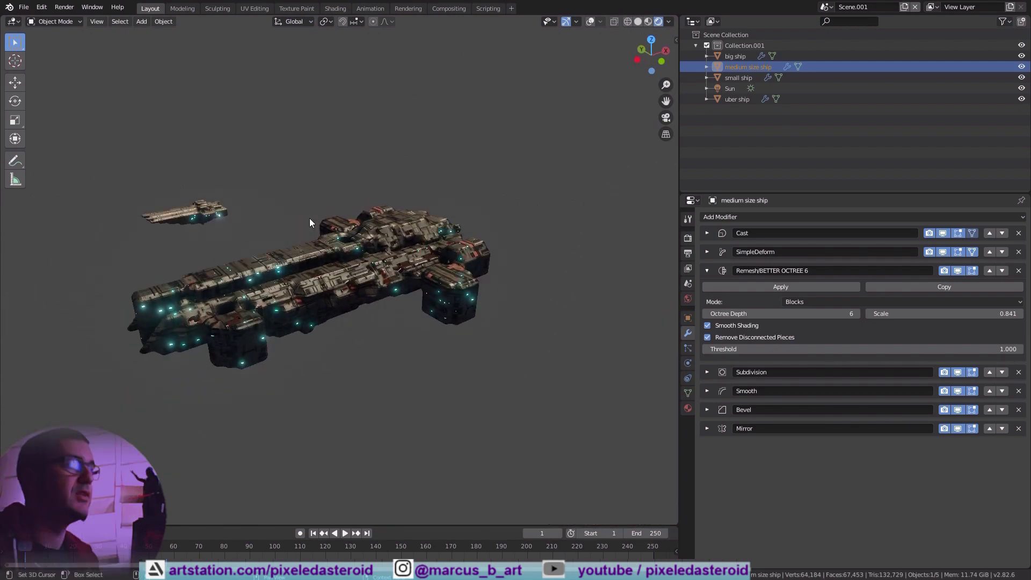
pyautogui.moveTo(278, 222); pyautogui.dragTo(307, 227, button='middle')
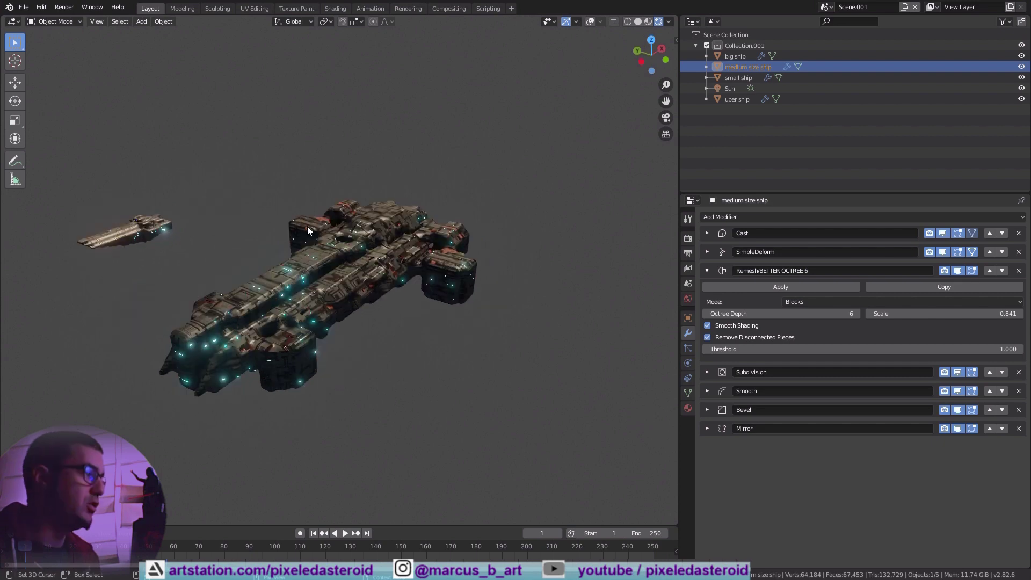
# - Check the medium size ship's Cast settings and add a Simple Deform modifier to the ship
pyautogui.click(708, 233)
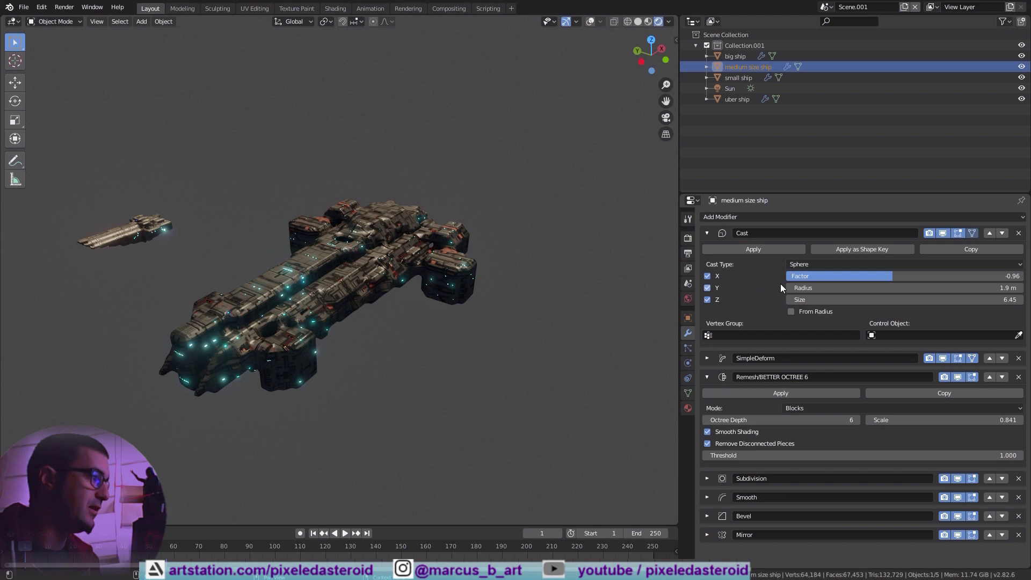
pyautogui.click(707, 233)
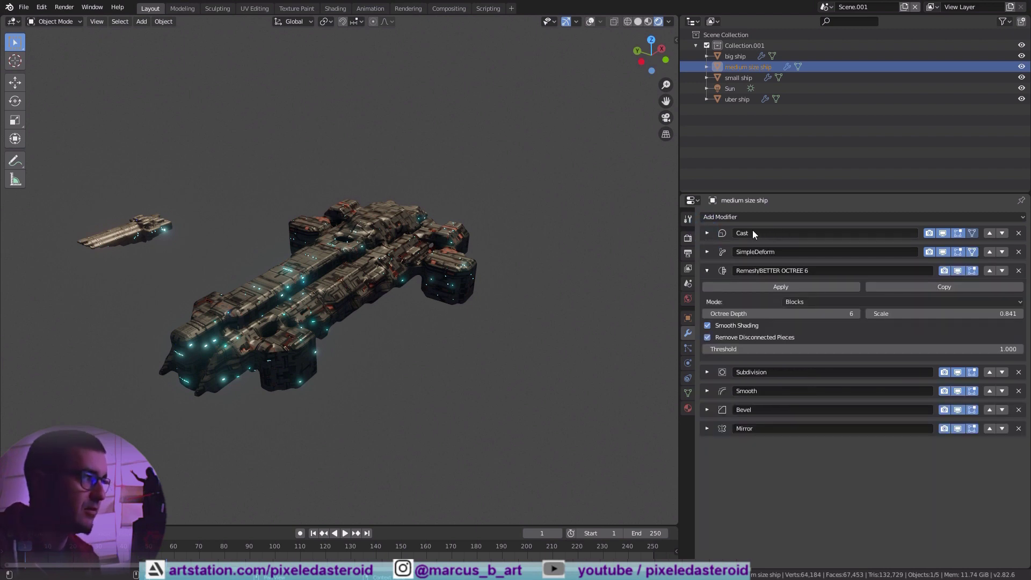
pyautogui.click(773, 216)
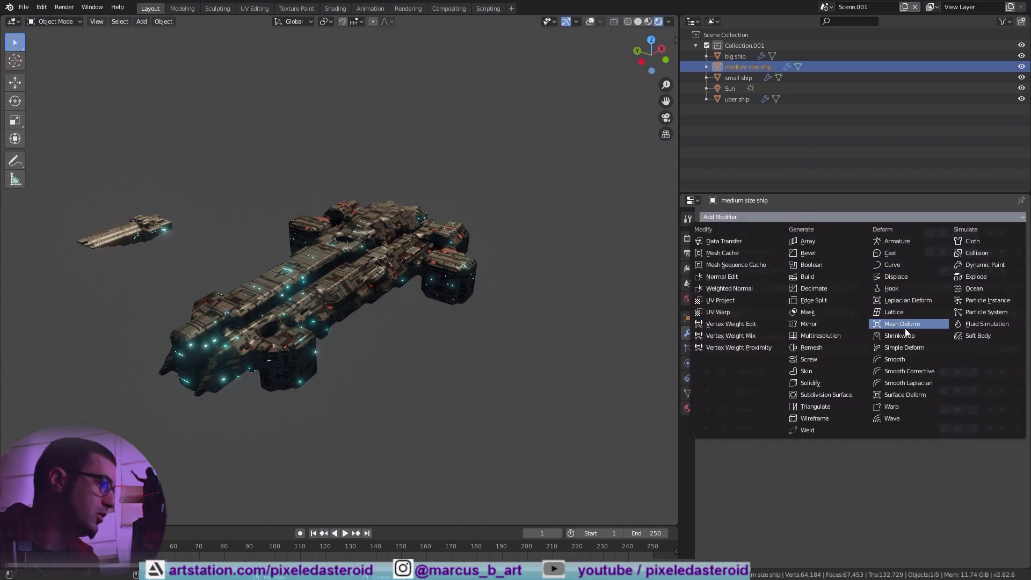
pyautogui.click(913, 346)
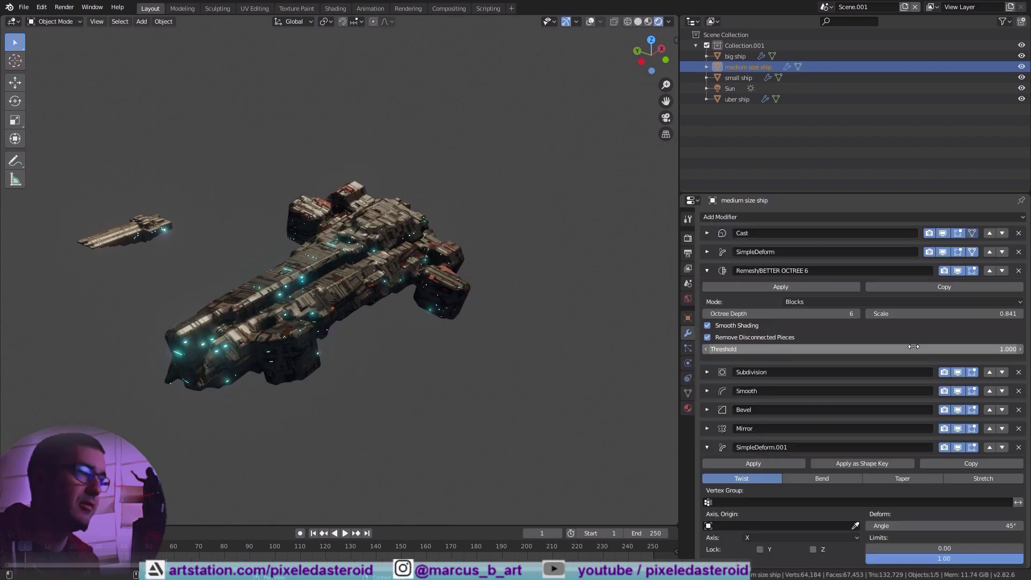
# - Move the new Simple Deform modifier up the medium size ship's stack, above the Remesh modifier
pyautogui.moveTo(501, 311); pyautogui.dragTo(394, 221, button='middle')
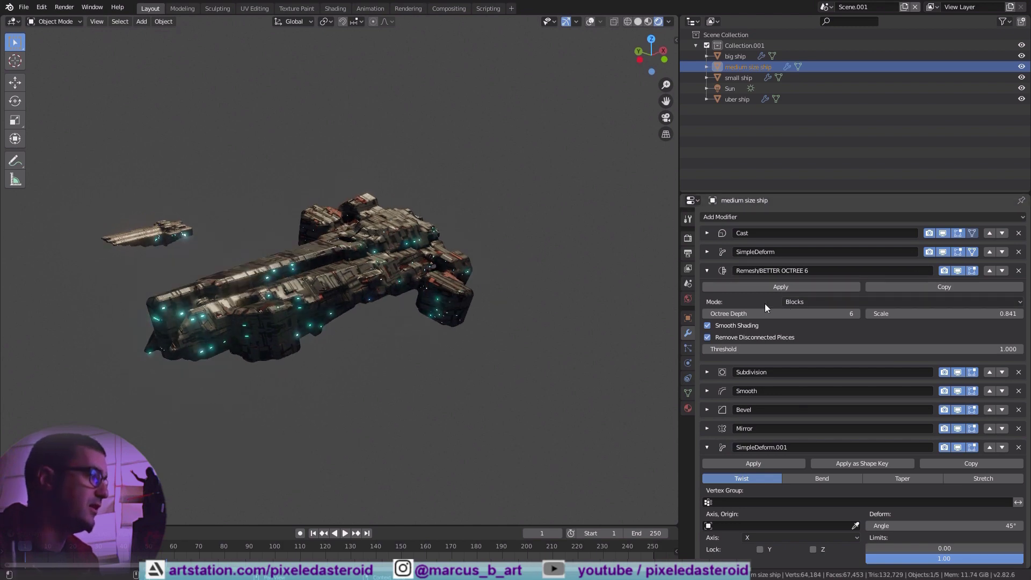
pyautogui.scroll(-1, 763, 479)
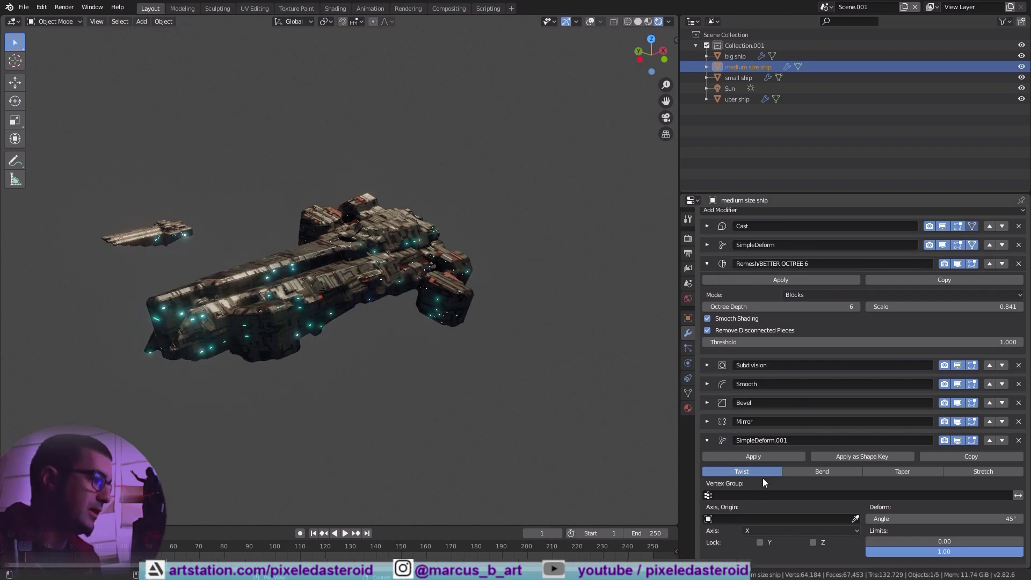
pyautogui.click(990, 439)
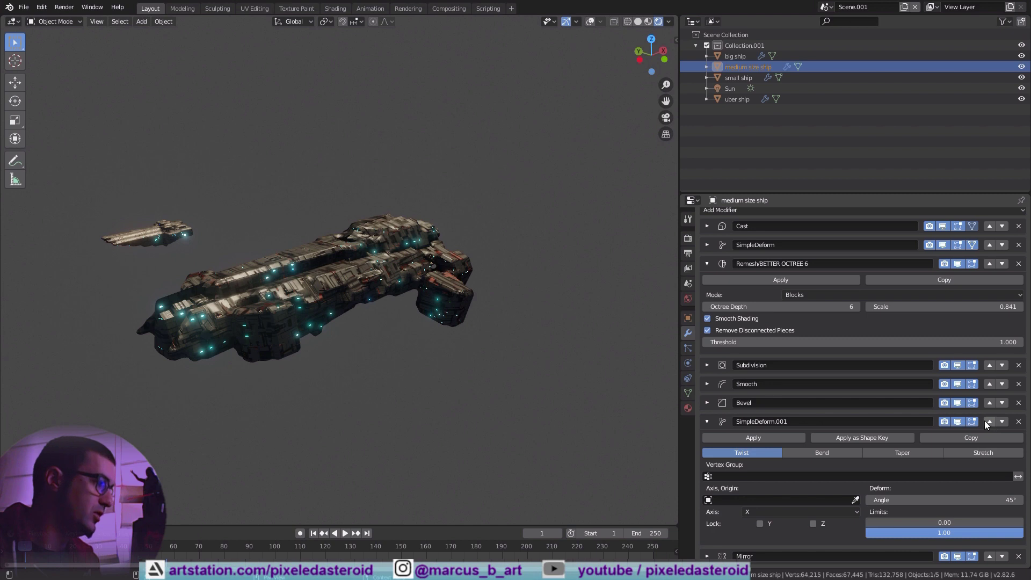
pyautogui.click(988, 420)
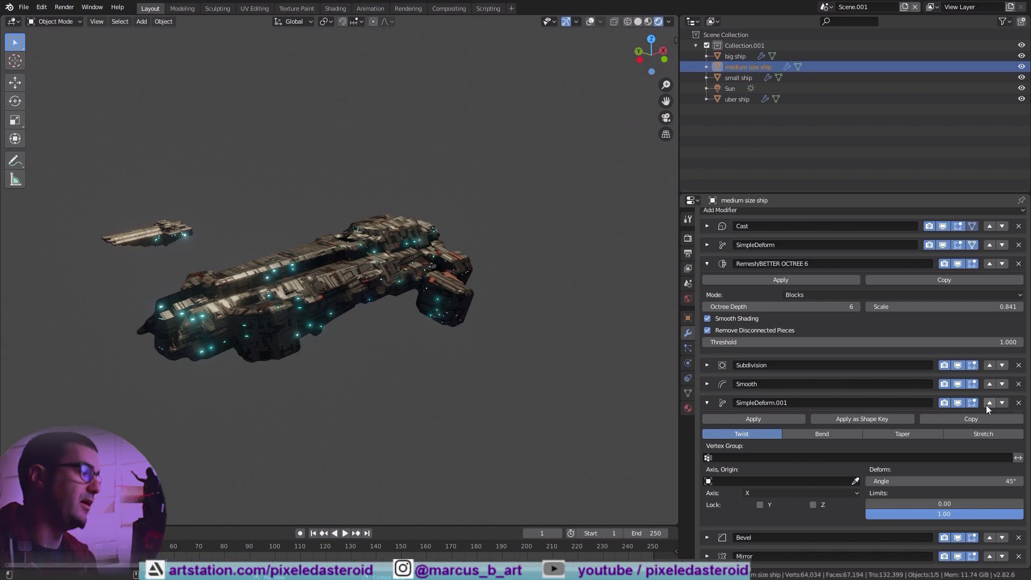
pyautogui.click(989, 404)
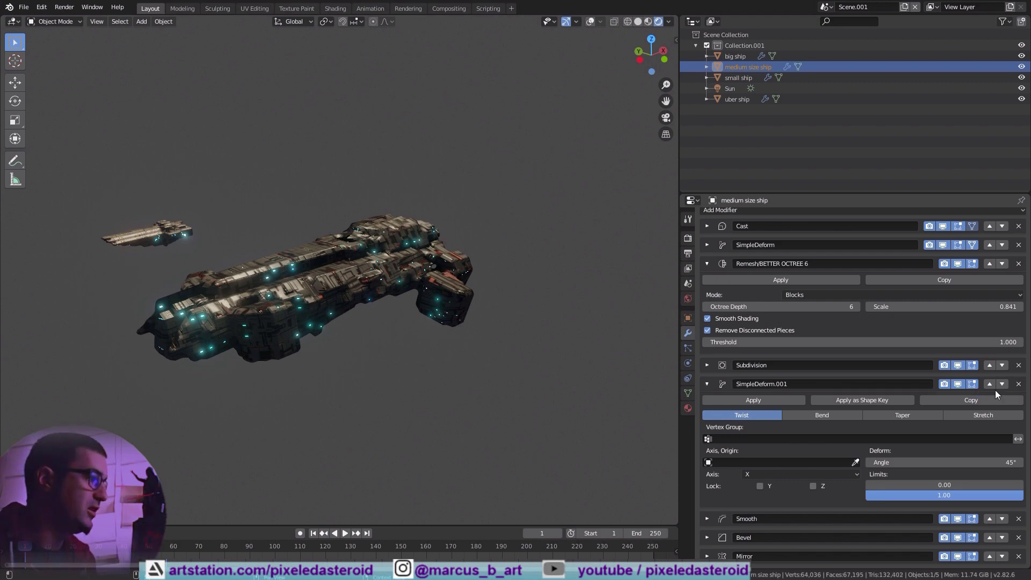
pyautogui.click(989, 363)
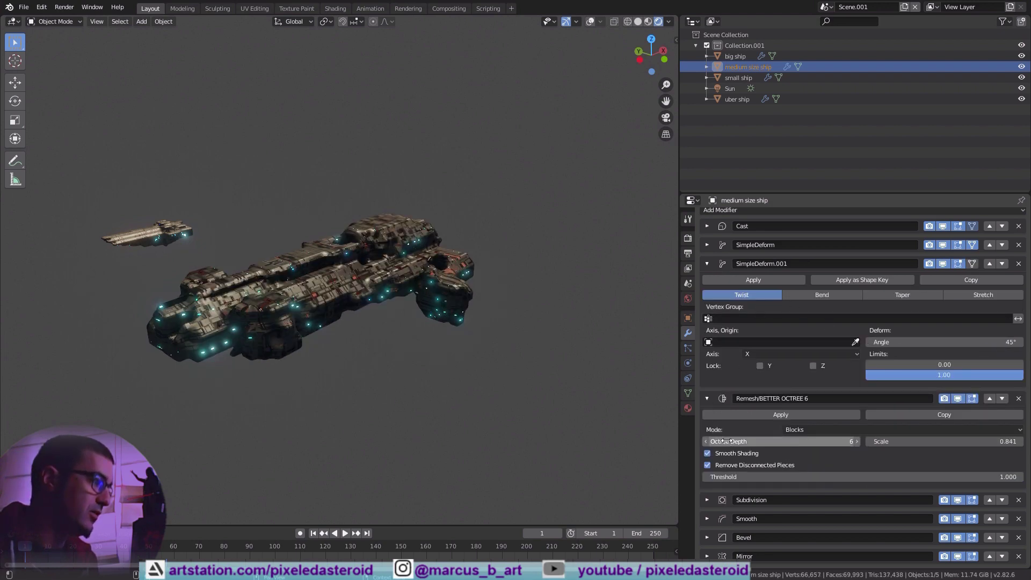
# - Try the Stretch and Taper modes on the new Simple Deform modifier with a factor of 0.785
pyautogui.click(706, 226)
pyautogui.moveTo(891, 269); pyautogui.dragTo(884, 269)
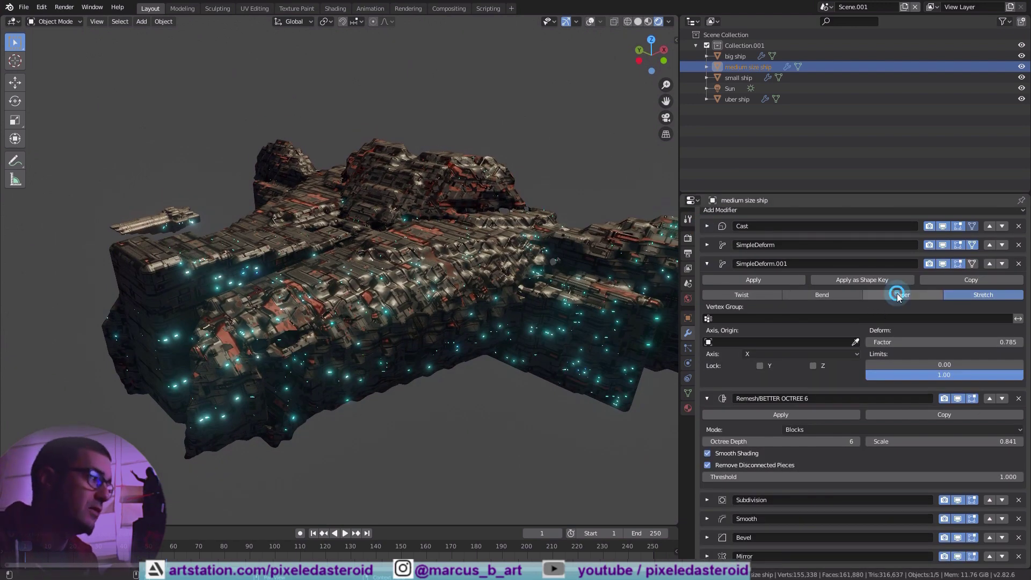
pyautogui.click(899, 295)
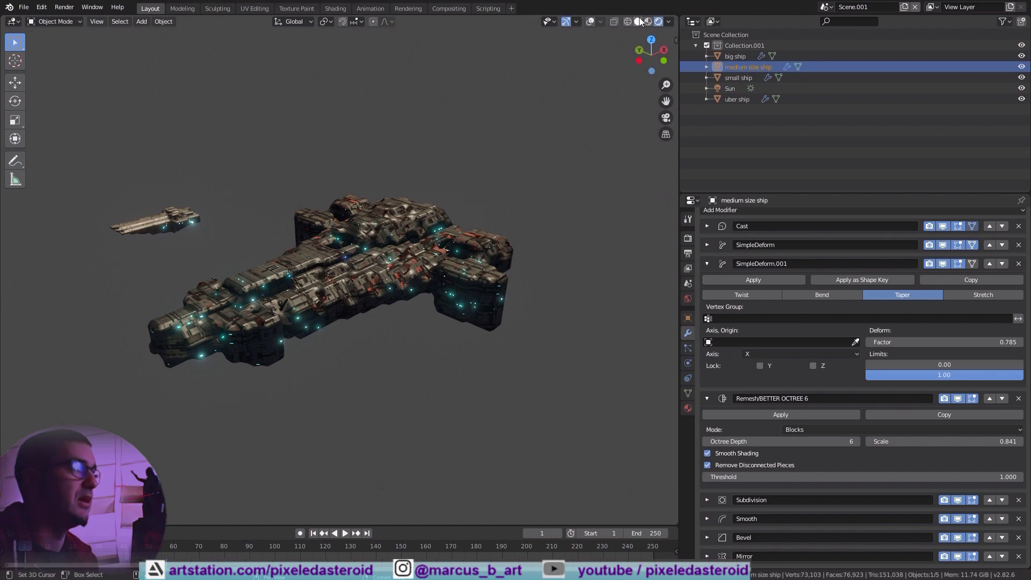
# - Switch the viewport to solid shading and lower the medium size ship's Remesh octree depth to 5
pyautogui.click(638, 21)
pyautogui.click(705, 441)
pyautogui.moveTo(335, 232); pyautogui.dragTo(408, 276, button='middle')
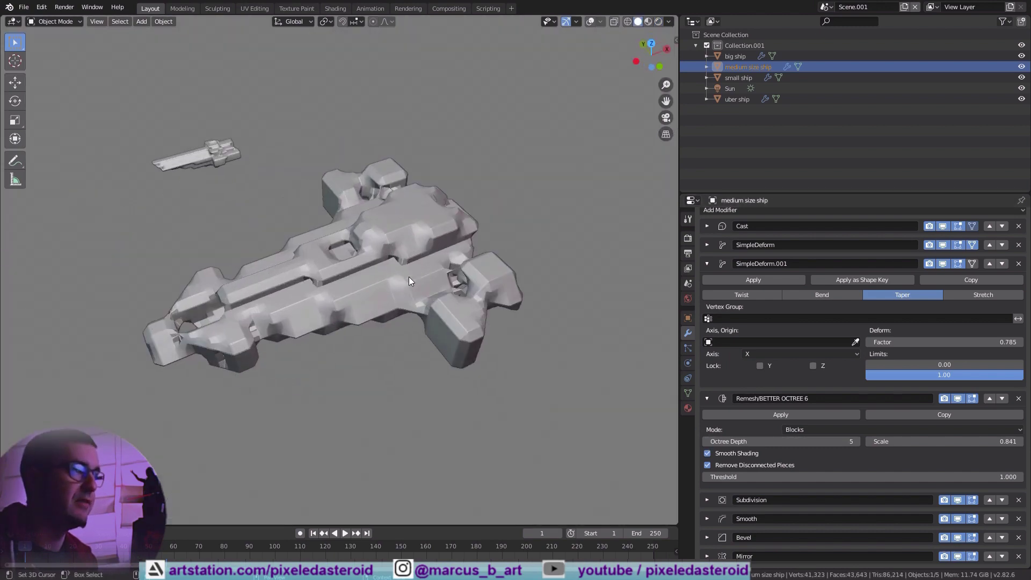
pyautogui.scroll(1, 408, 276)
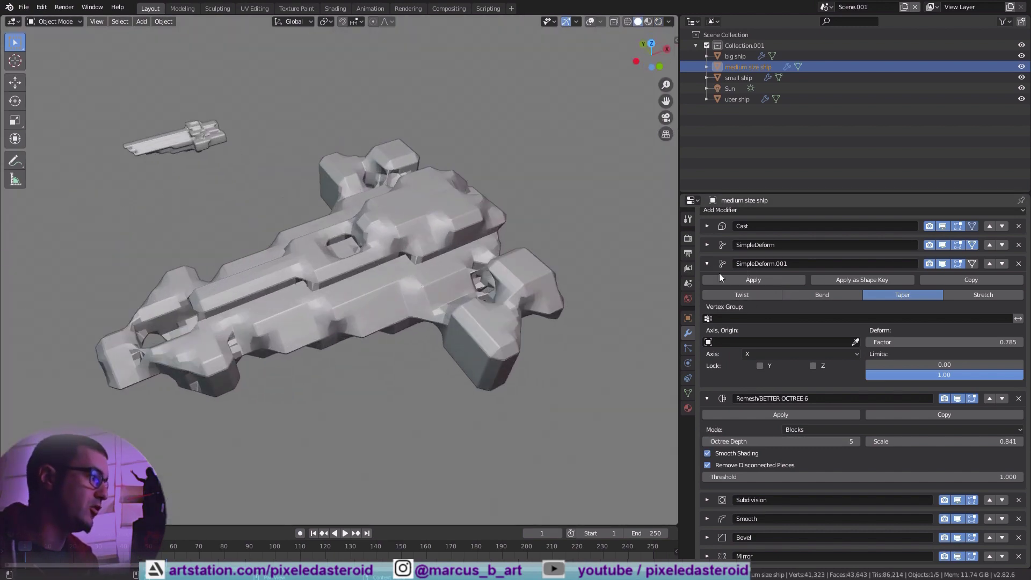
# - Try the Bend mode on the new Simple Deform modifier, varying its limits and changing its axis to Y
pyautogui.moveTo(913, 340); pyautogui.dragTo(843, 340)
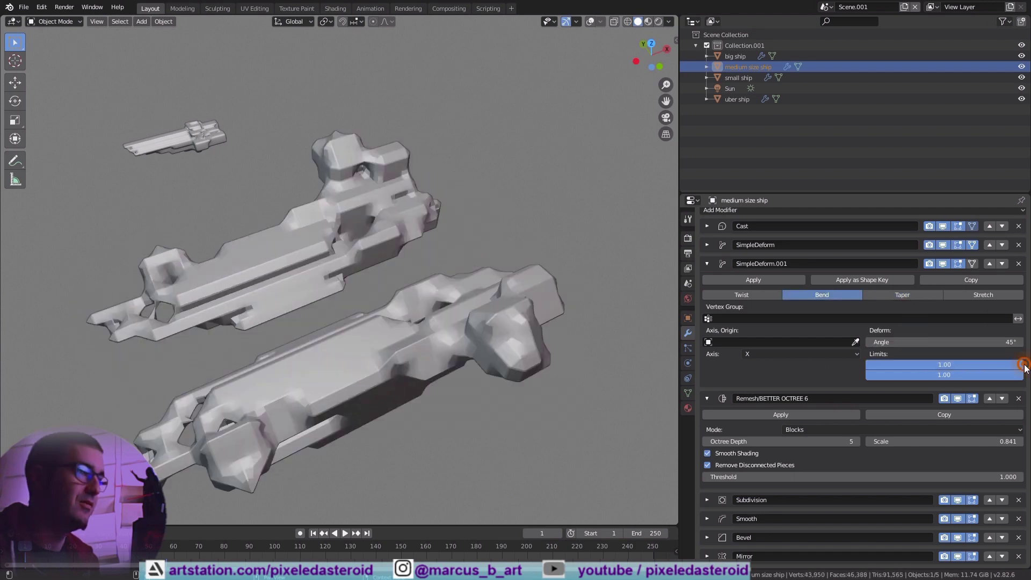
pyautogui.moveTo(1024, 365); pyautogui.dragTo(856, 350)
pyautogui.click(854, 353)
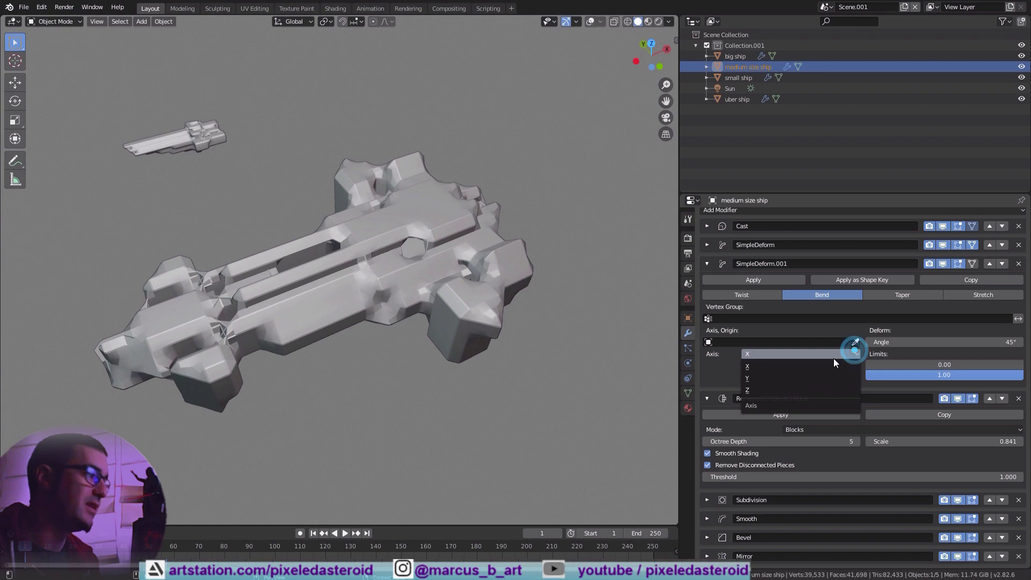
pyautogui.click(811, 374)
pyautogui.moveTo(885, 364)
pyautogui.mouseDown()
pyautogui.moveTo(971, 366)
pyautogui.moveTo(895, 375)
pyautogui.mouseUp()
pyautogui.rightClick(971, 366)
pyautogui.rightClick(895, 374)
pyautogui.moveTo(262, 262); pyautogui.dragTo(275, 229, button='middle')
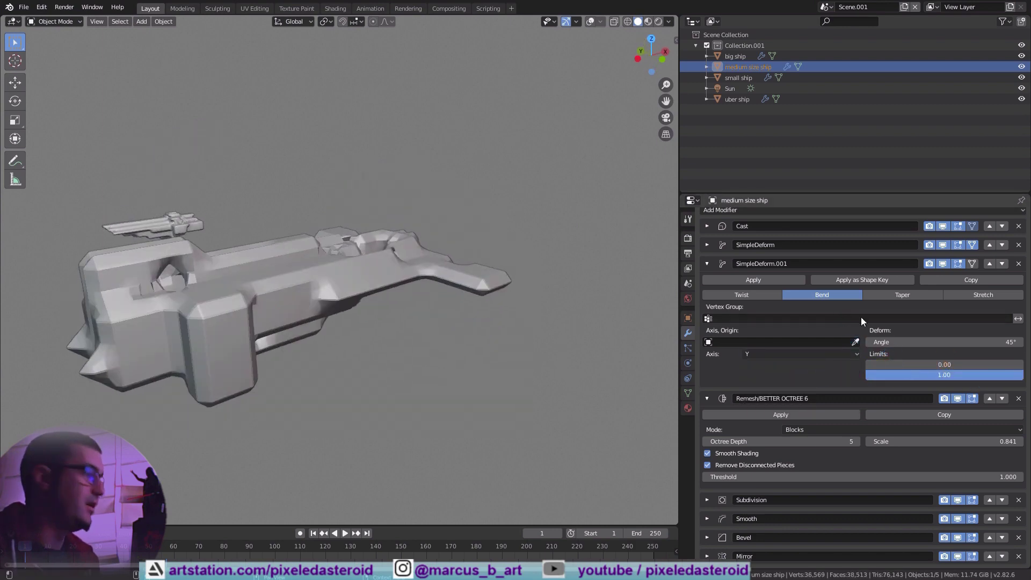
# - Try the Twist mode on the new Simple Deform modifier with different axis locks, the Z axis and another angle
pyautogui.click(754, 293)
pyautogui.moveTo(883, 342); pyautogui.dragTo(776, 320)
pyautogui.rightClick(776, 320)
pyautogui.click(761, 366)
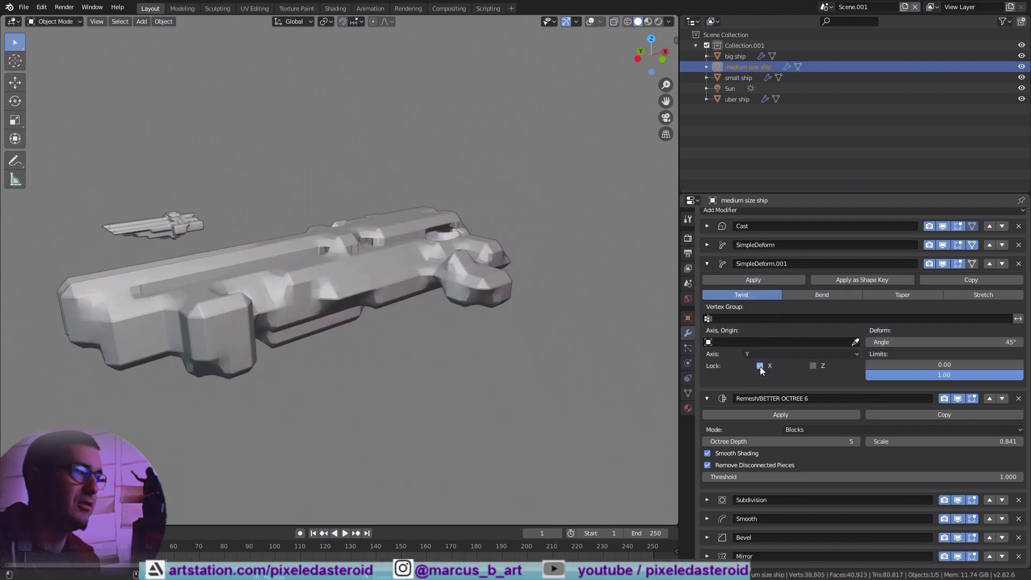
pyautogui.click(769, 365)
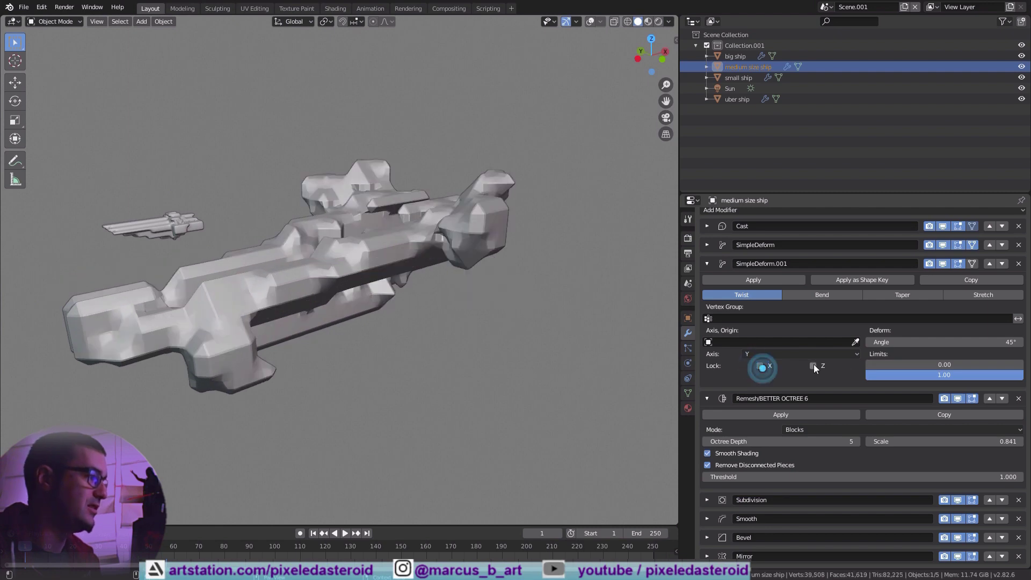
pyautogui.click(813, 365)
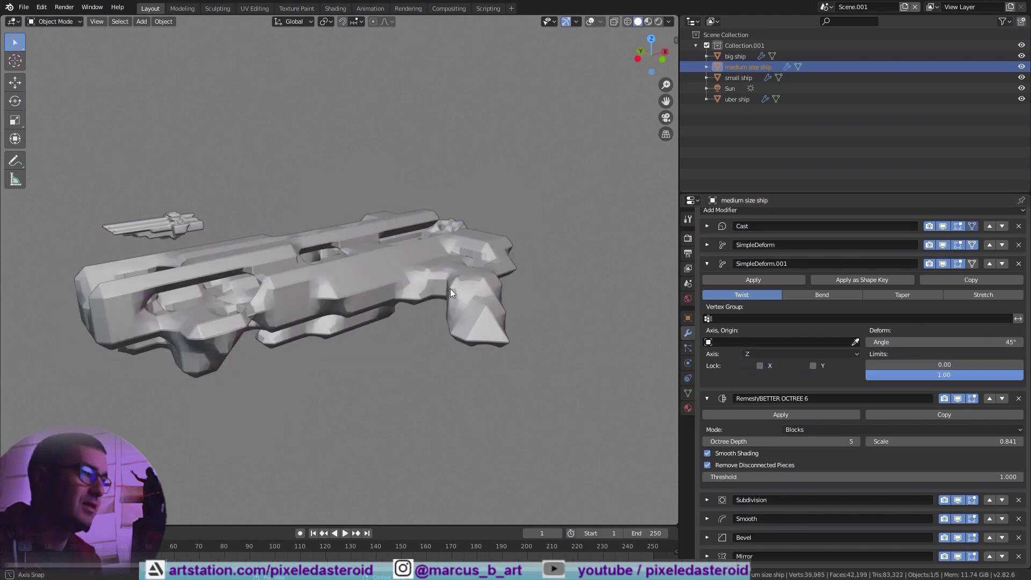
pyautogui.moveTo(450, 292); pyautogui.dragTo(454, 311, button='middle')
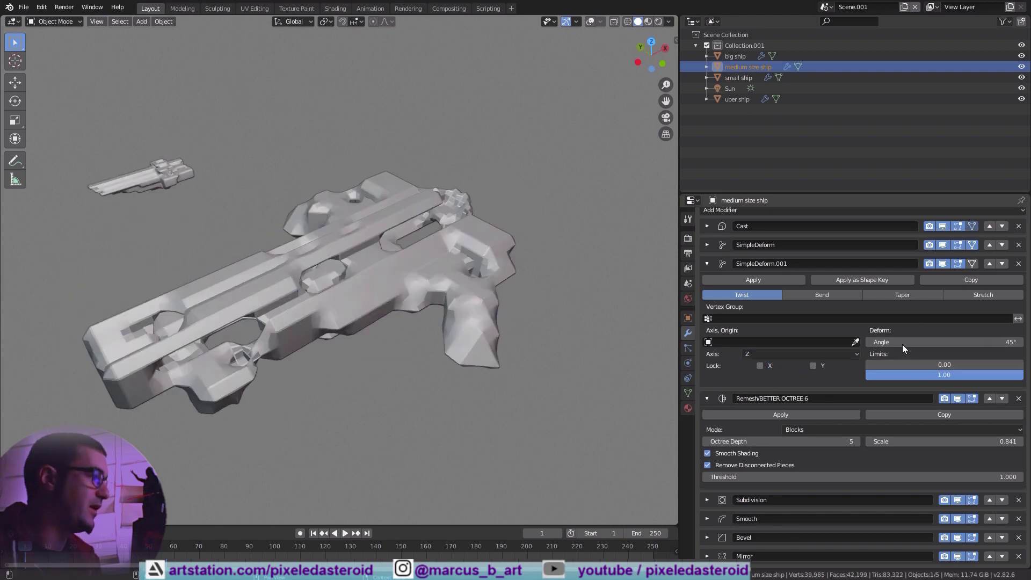
pyautogui.moveTo(913, 342); pyautogui.dragTo(867, 342)
pyautogui.press('Escape')
# - Try tapering the ship along Z with factor 2.575, varying the upper limit and the X and Y locks
pyautogui.click(707, 263)
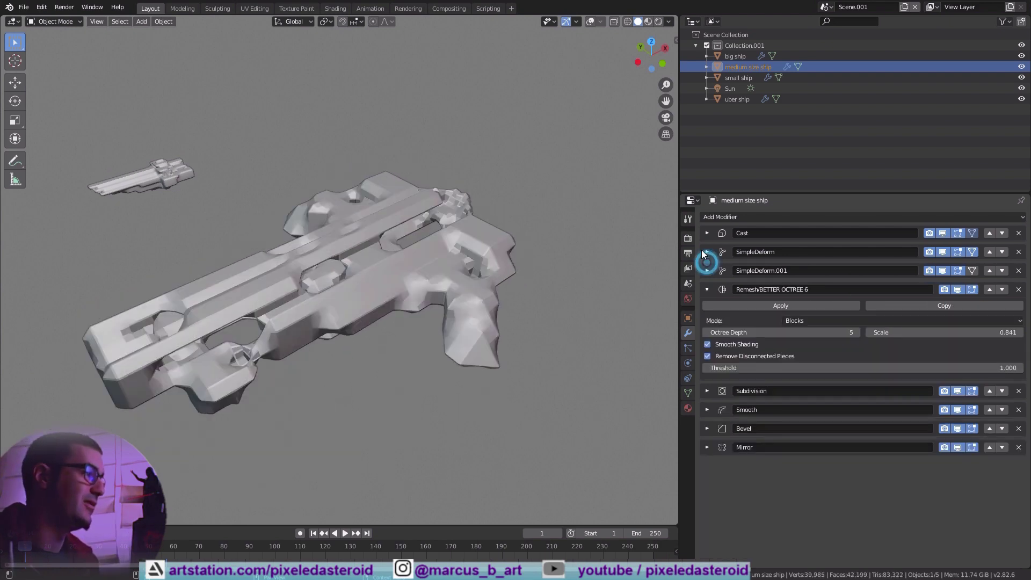
pyautogui.click(706, 246)
pyautogui.click(850, 282)
pyautogui.moveTo(1018, 426)
pyautogui.mouseDown()
pyautogui.moveTo(954, 427)
pyautogui.moveTo(1023, 426)
pyautogui.mouseUp()
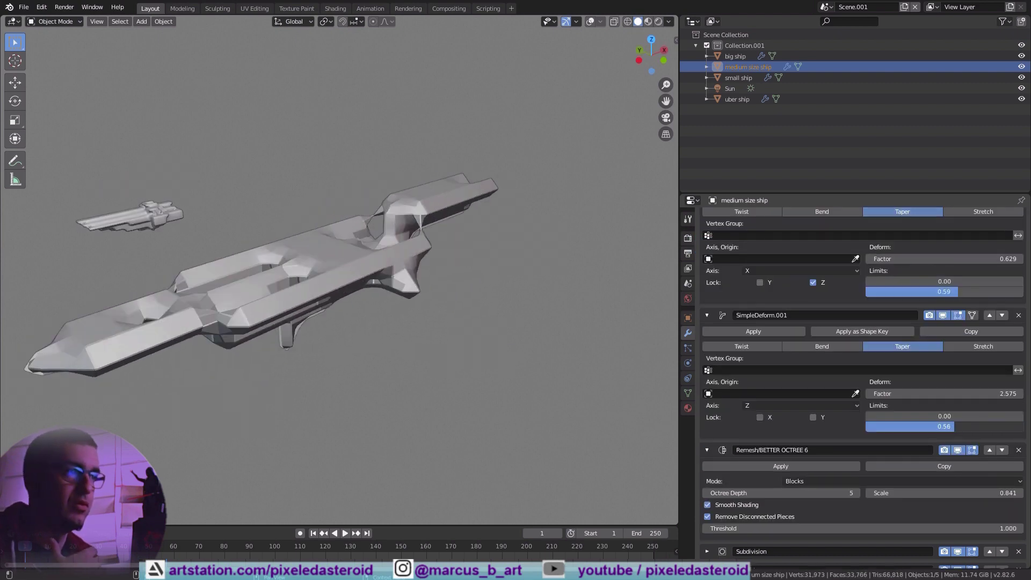
pyautogui.click(813, 417)
pyautogui.click(760, 418)
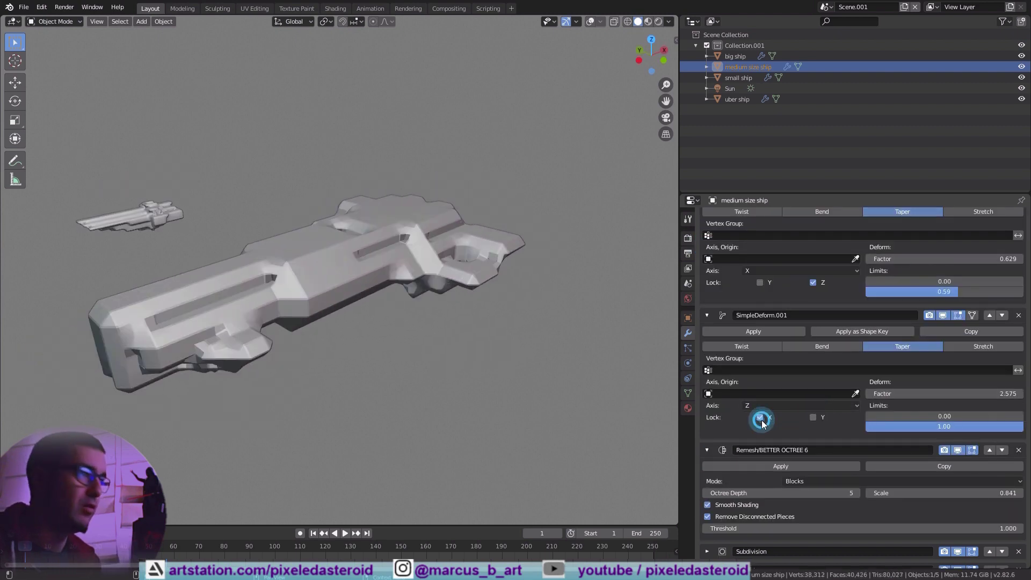
pyautogui.moveTo(457, 306); pyautogui.dragTo(760, 361, button='middle')
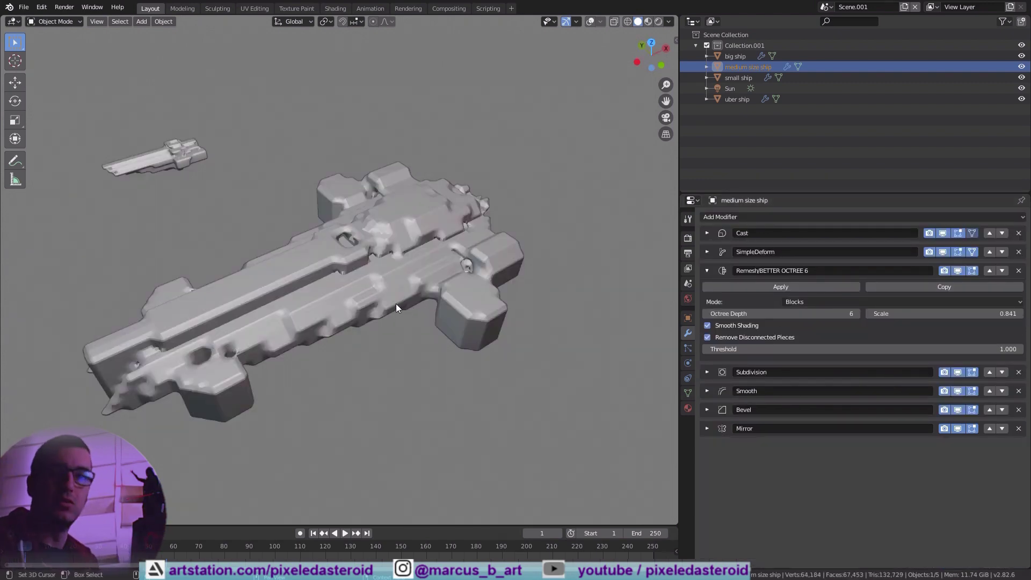
# - Add a Simple Deform modifier to the medium size ship again and collapse the Remesh settings
pyautogui.moveTo(395, 304); pyautogui.dragTo(394, 276, button='middle')
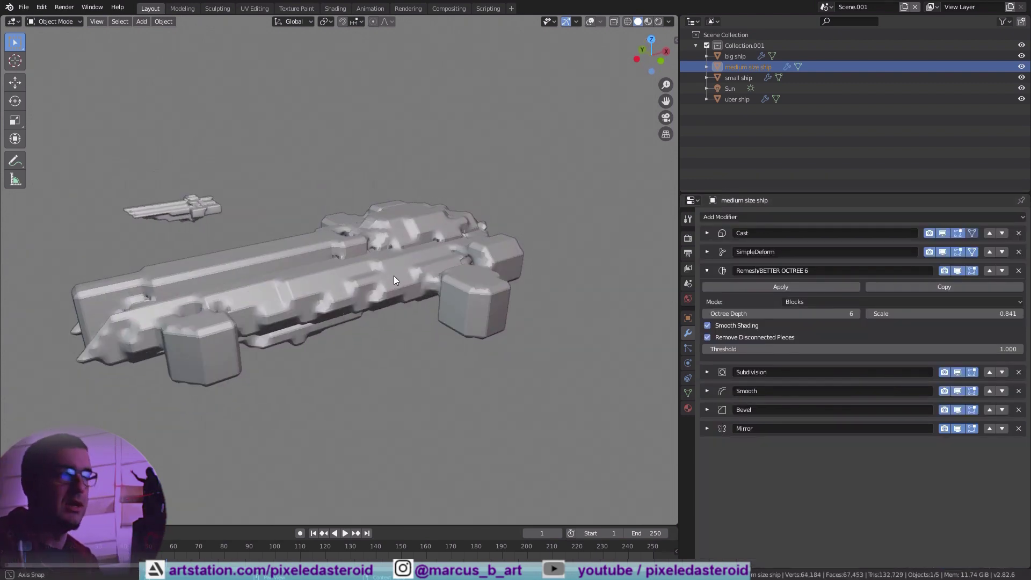
pyautogui.click(757, 218)
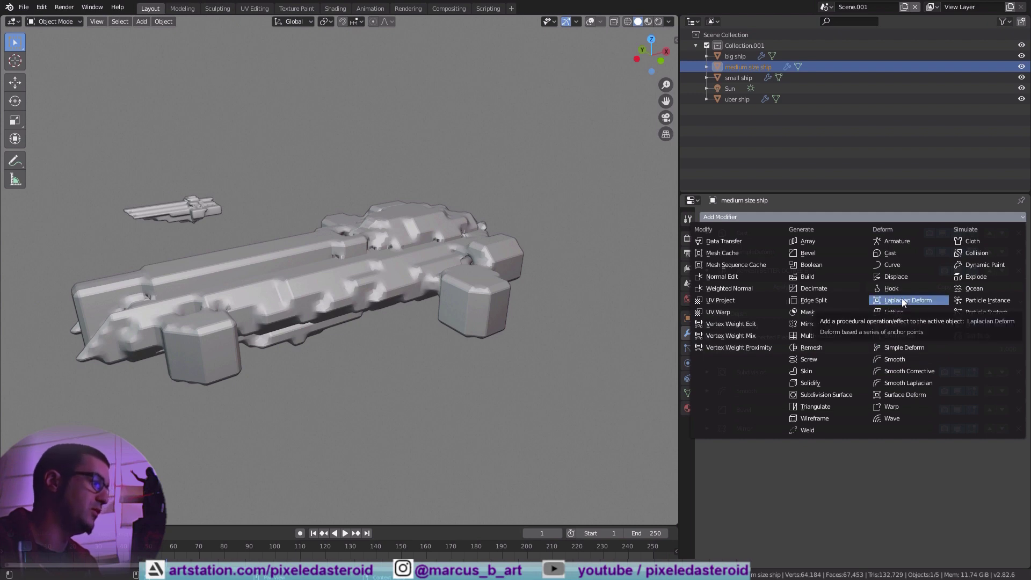
pyautogui.click(900, 350)
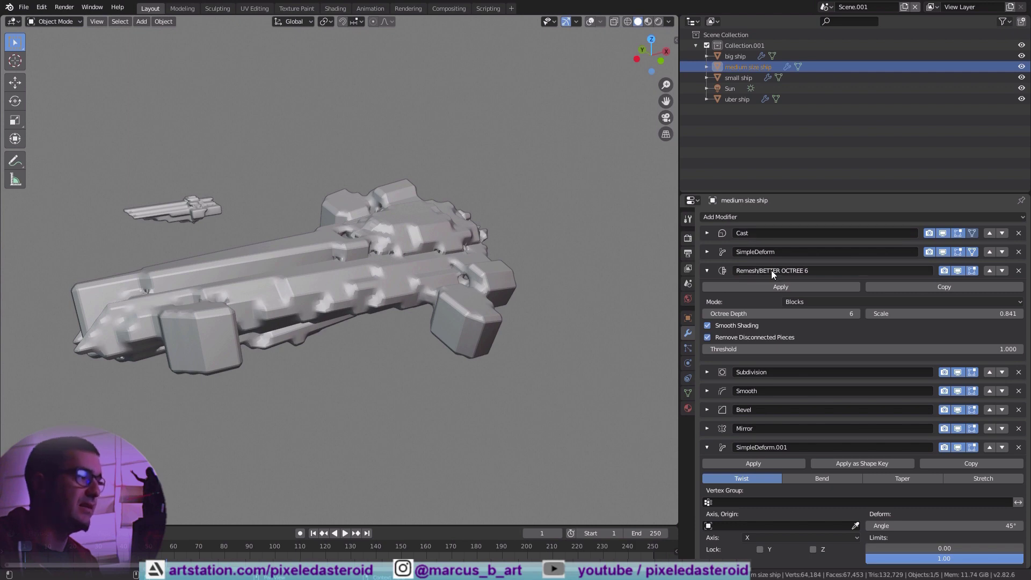
pyautogui.moveTo(521, 301); pyautogui.dragTo(410, 274, button='middle')
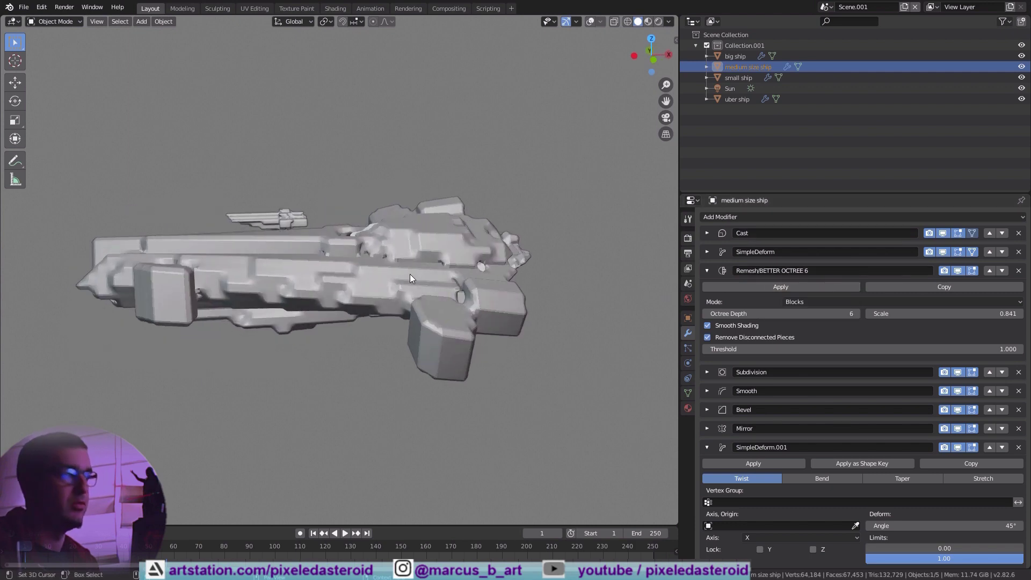
pyautogui.click(707, 271)
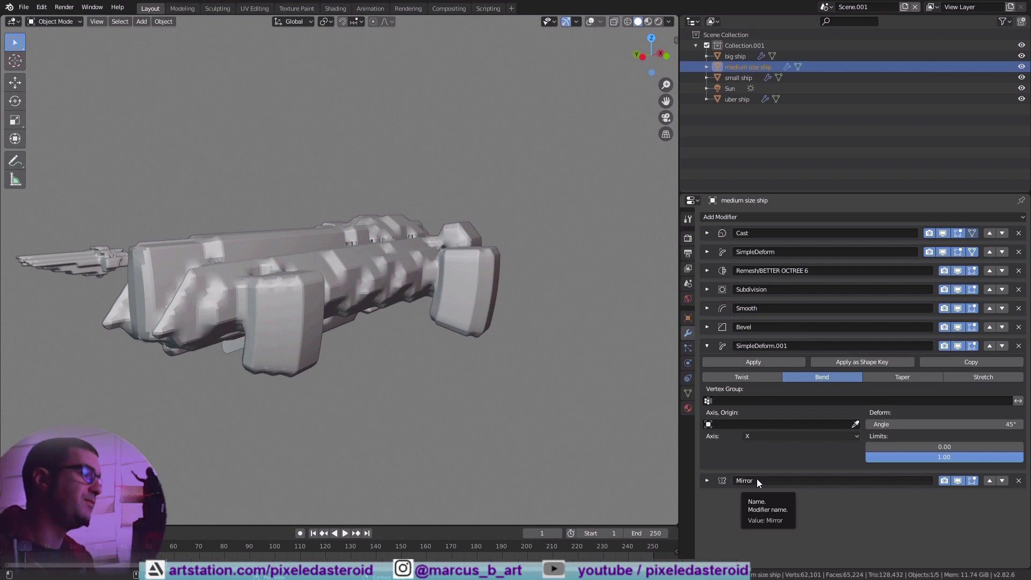
# - Try the Simple Deform modifier's Taper and Bend modes above Mirror, including a Z bend of -31.8° with a 0.45 lower limit
pyautogui.click(887, 424)
pyautogui.moveTo(887, 424); pyautogui.dragTo(908, 425)
pyautogui.click(902, 377)
pyautogui.moveTo(468, 323); pyautogui.dragTo(421, 330, button='middle')
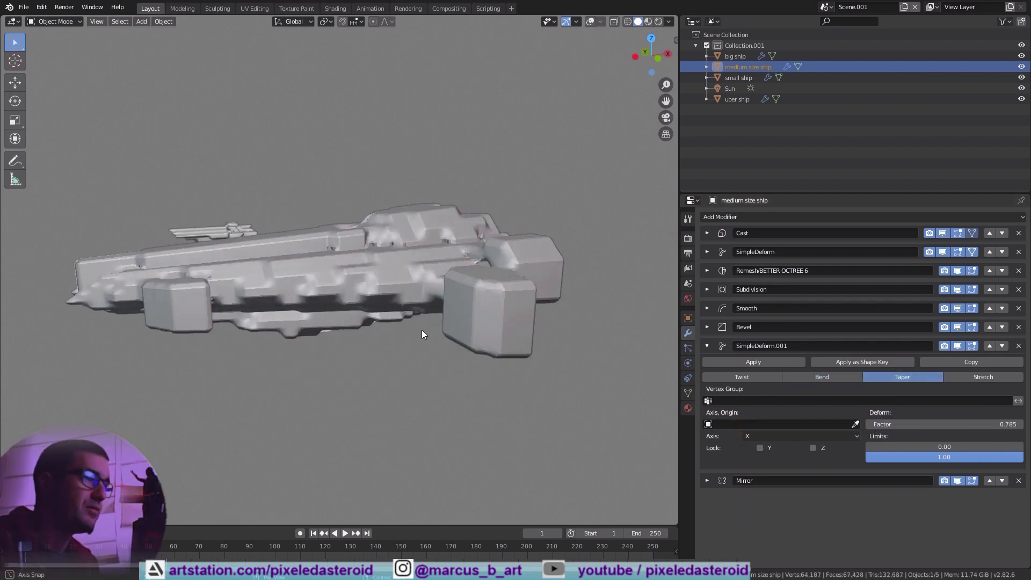
pyautogui.moveTo(882, 424); pyautogui.dragTo(823, 425)
pyautogui.rightClick(881, 424)
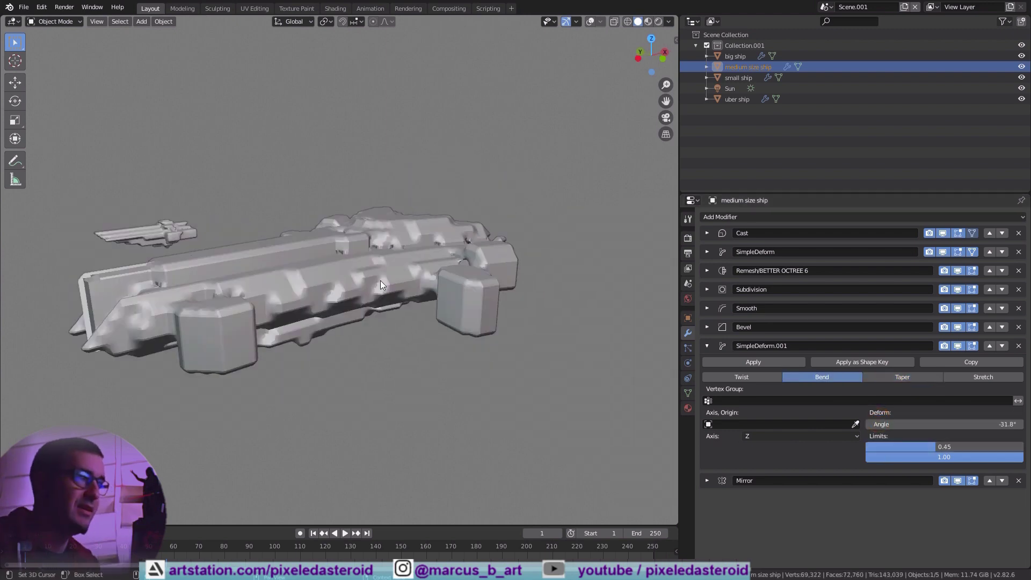
pyautogui.moveTo(380, 280); pyautogui.dragTo(451, 335, button='middle')
pyautogui.moveTo(912, 424); pyautogui.dragTo(1010, 424)
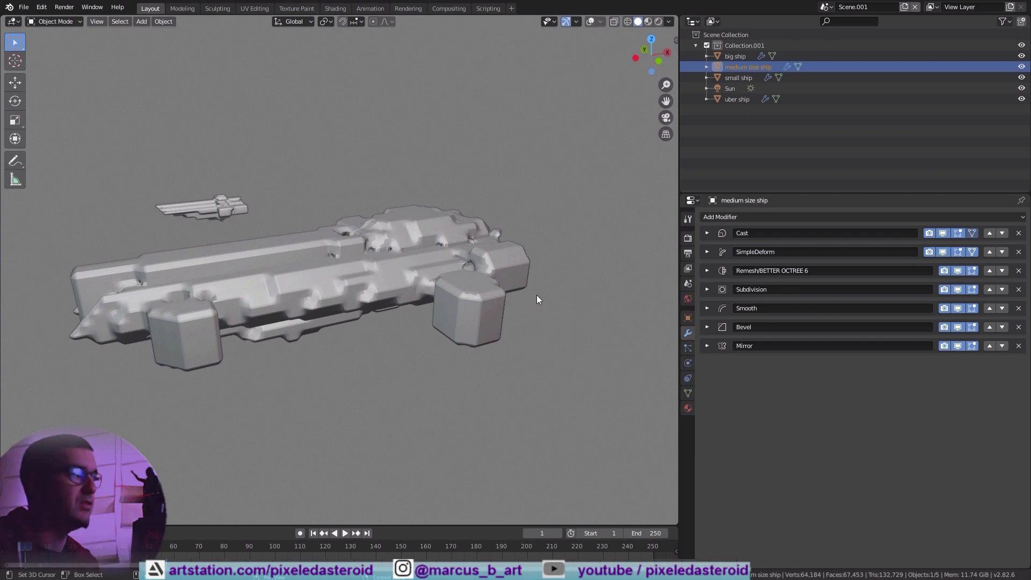
# - Set the medium size ship's Remesh octree depth to 5
pyautogui.click(707, 270)
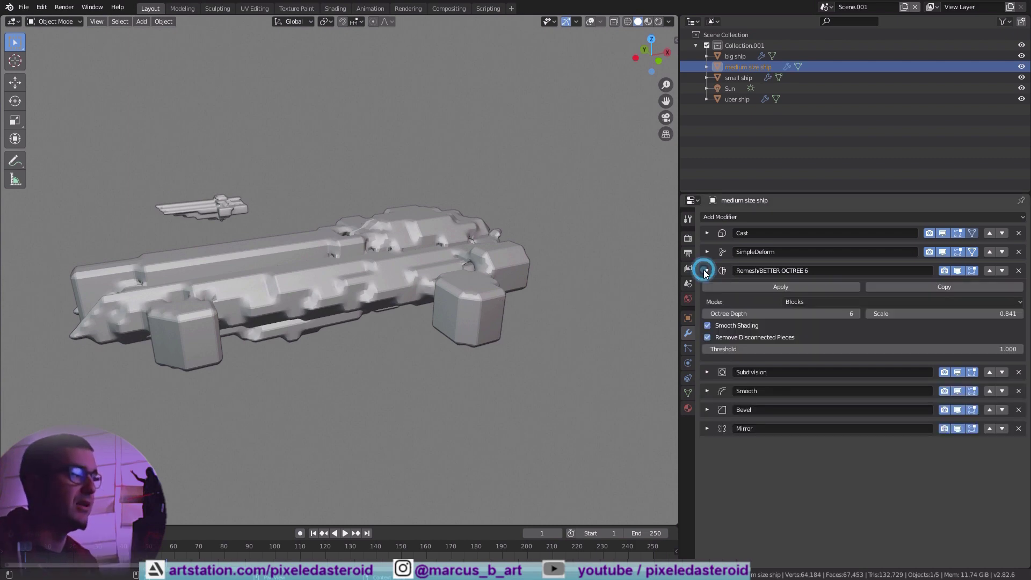
pyautogui.click(705, 313)
pyautogui.moveTo(243, 184); pyautogui.dragTo(258, 210, button='middle')
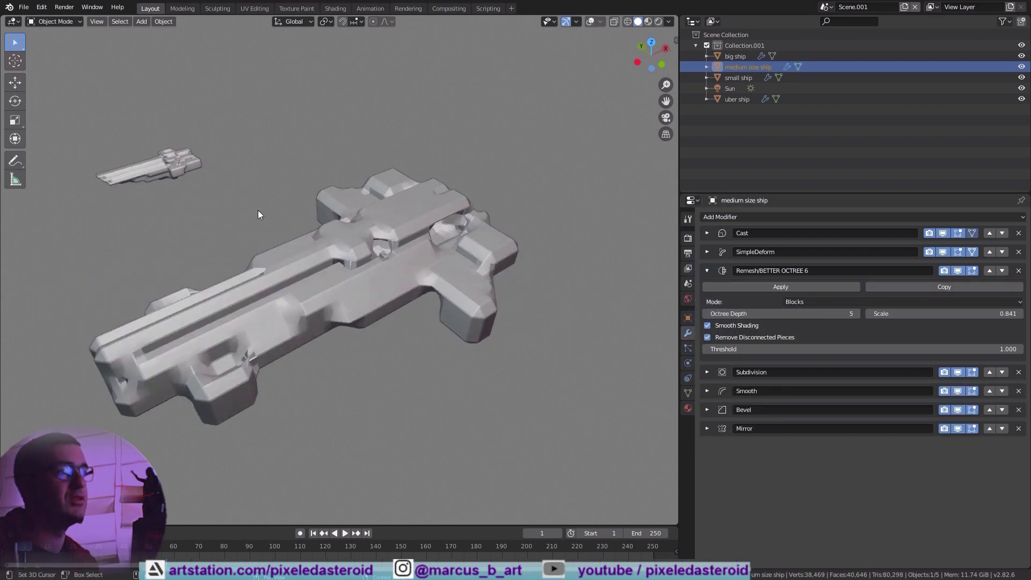
# - Turn on the viewport overlays and enter Edit Mode on the medium size ship to view its base mesh
pyautogui.click(593, 22)
pyautogui.keyDown('shift'); pyautogui.moveTo(431, 224); pyautogui.dragTo(492, 278, button='middle'); pyautogui.keyUp('shift')
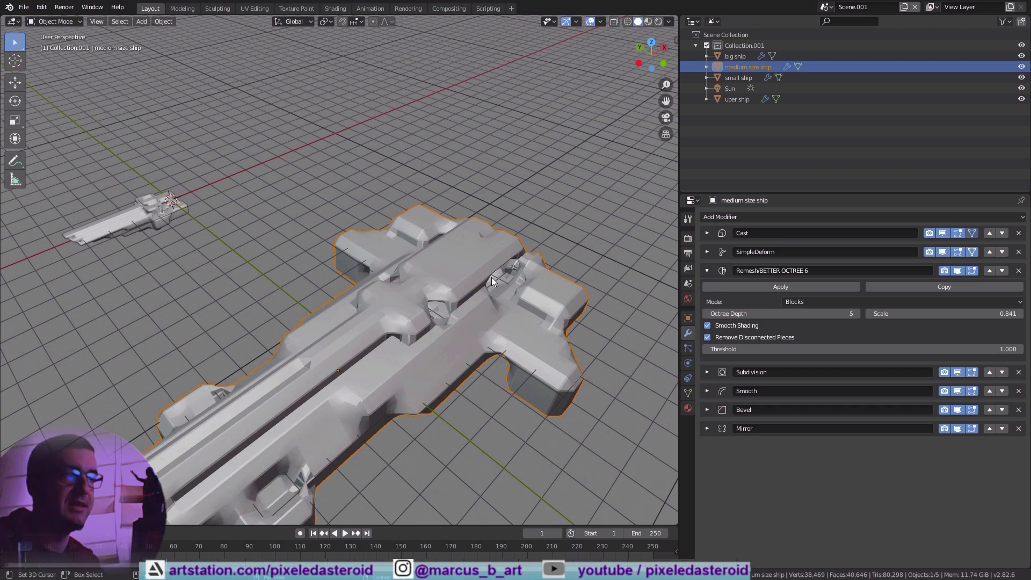
pyautogui.scroll(-2, 491, 277)
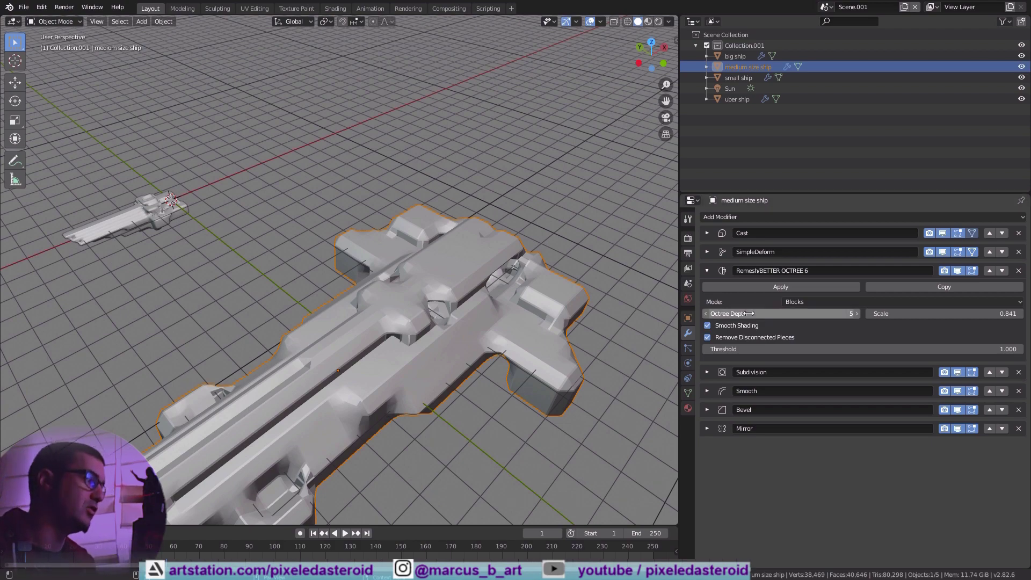
pyautogui.press('Tab')
pyautogui.moveTo(439, 241); pyautogui.dragTo(481, 211, button='middle')
pyautogui.scroll(3, 425, 236)
pyautogui.moveTo(397, 255); pyautogui.dragTo(368, 204, button='middle')
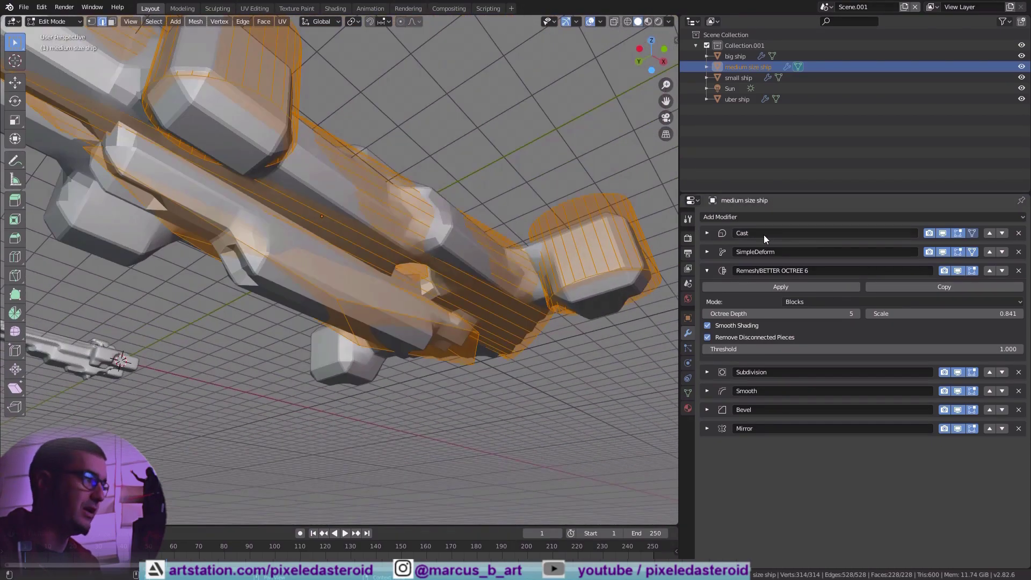
# - Collapse the Remesh settings and toggle the viewport display of the Cast, Simple Deform and remaining modifiers
pyautogui.click(703, 271)
pyautogui.click(943, 232)
pyautogui.click(942, 251)
pyautogui.moveTo(959, 289); pyautogui.dragTo(958, 346)
# - Select individual linked pieces of the medium size ship's base mesh and try moving them
pyautogui.moveTo(419, 195); pyautogui.dragTo(411, 283, button='middle')
pyautogui.rightClick(411, 283)
pyautogui.hotkey('ctrl', 'l')
pyautogui.press('g')
pyautogui.rightClick(184, 214)
pyautogui.hotkey('ctrl', 'l')
pyautogui.press('g')
pyautogui.rightClick(317, 187)
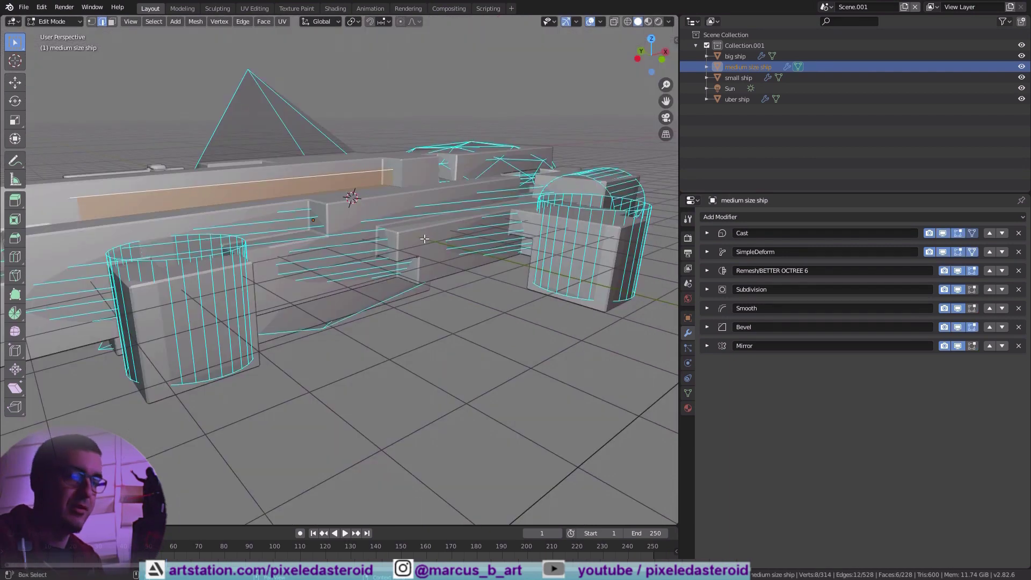
# - Add a cube to the ship's base mesh and enable the Edit Mode display of the Subdivision, Smooth, Bevel and Mirror modifiers
pyautogui.hotkey('shift', 'a')
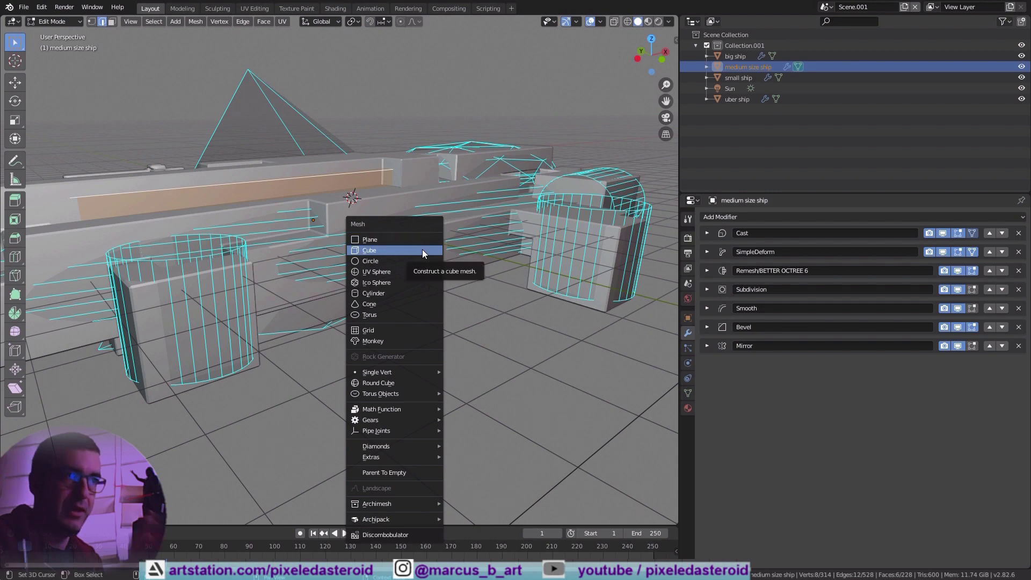
pyautogui.click(423, 249)
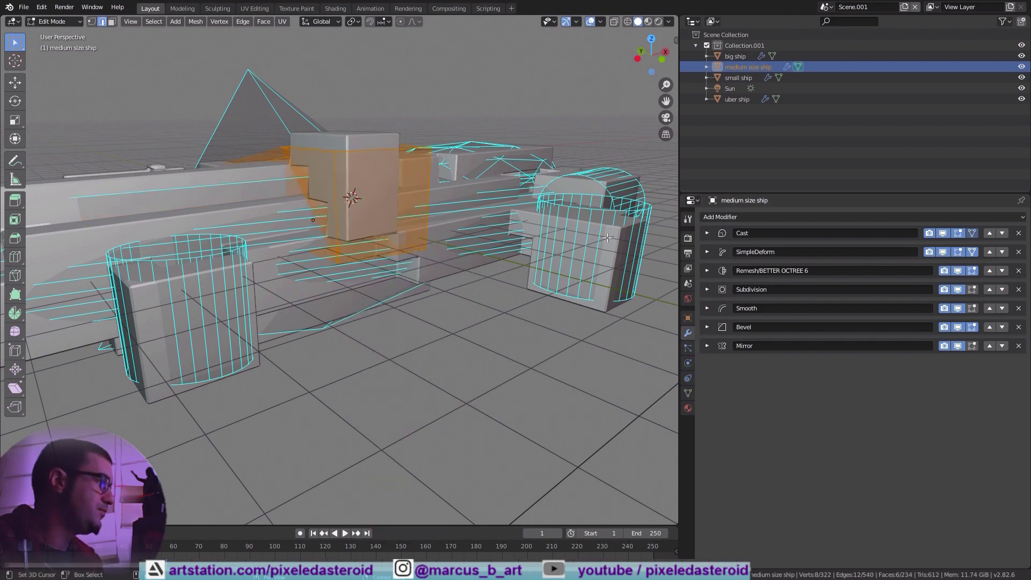
pyautogui.click(973, 289)
pyautogui.click(972, 308)
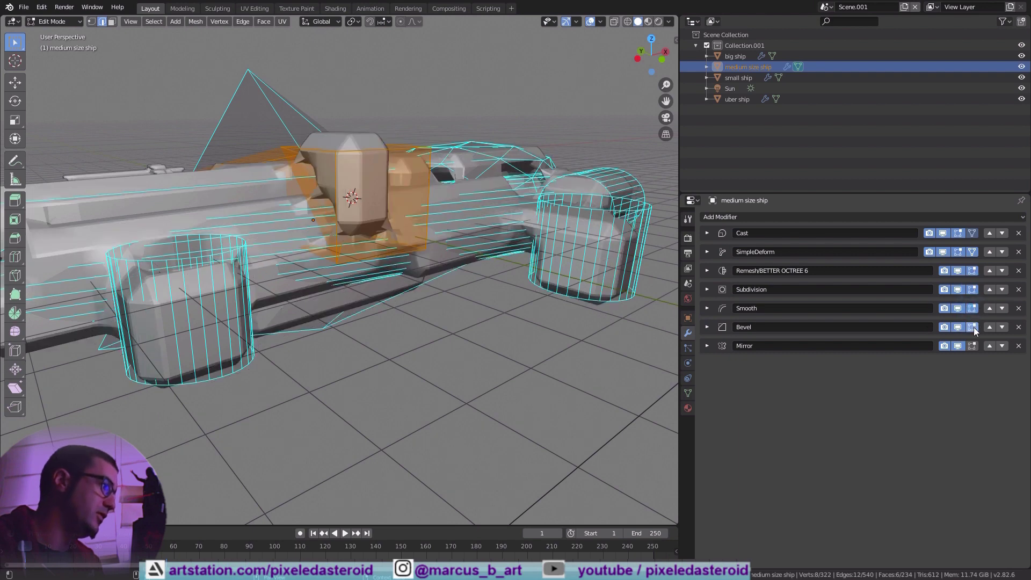
pyautogui.click(972, 346)
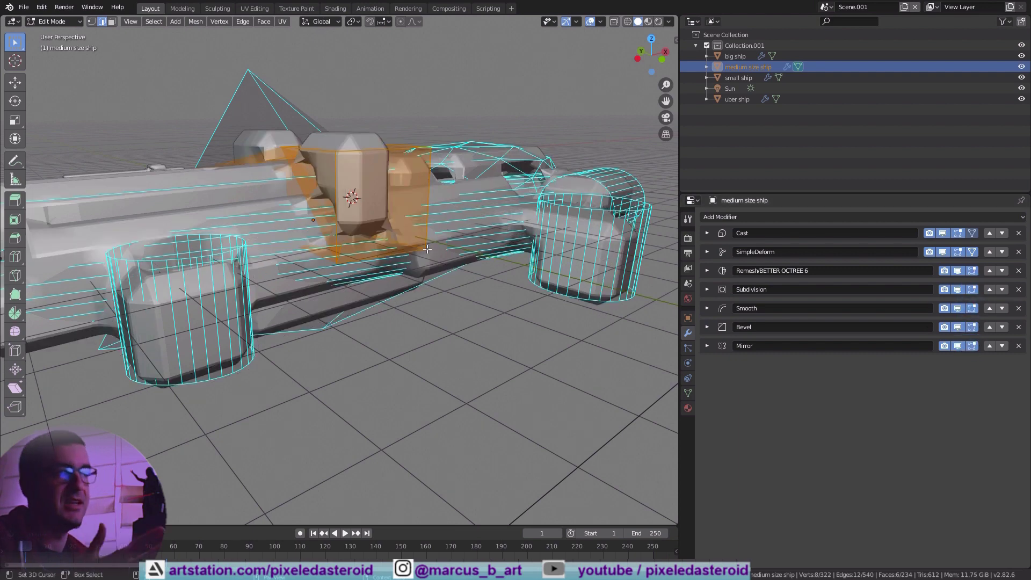
# - Scale the new cube by 2 along the X axis
pyautogui.scroll(-2, 438, 196)
pyautogui.press('s')
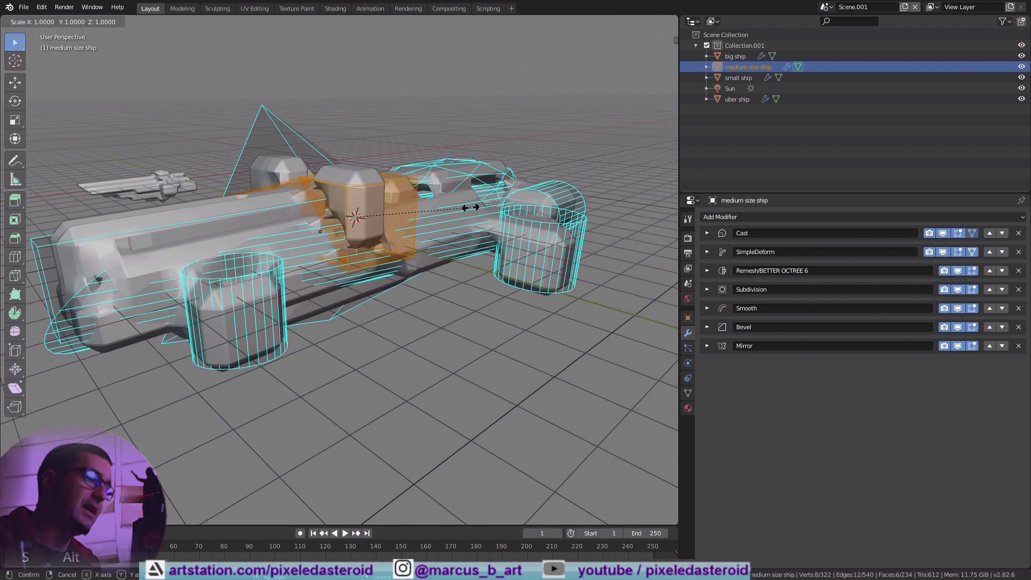
pyautogui.rightClick(471, 207)
pyautogui.press('s')
pyautogui.press('x')
pyautogui.press('2')
pyautogui.click(471, 207)
# - Move the stretched cube along the Y axis and adjust its height along Z
pyautogui.moveTo(470, 208); pyautogui.dragTo(478, 237, button='middle')
pyautogui.press('g')
pyautogui.press('y')
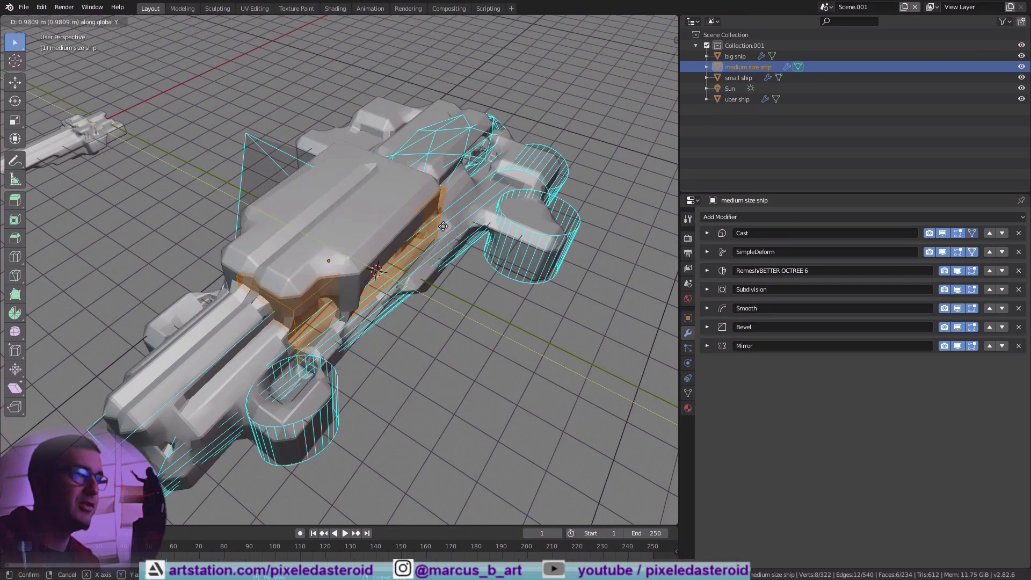
pyautogui.click(462, 235)
pyautogui.moveTo(463, 234); pyautogui.dragTo(441, 213, button='middle')
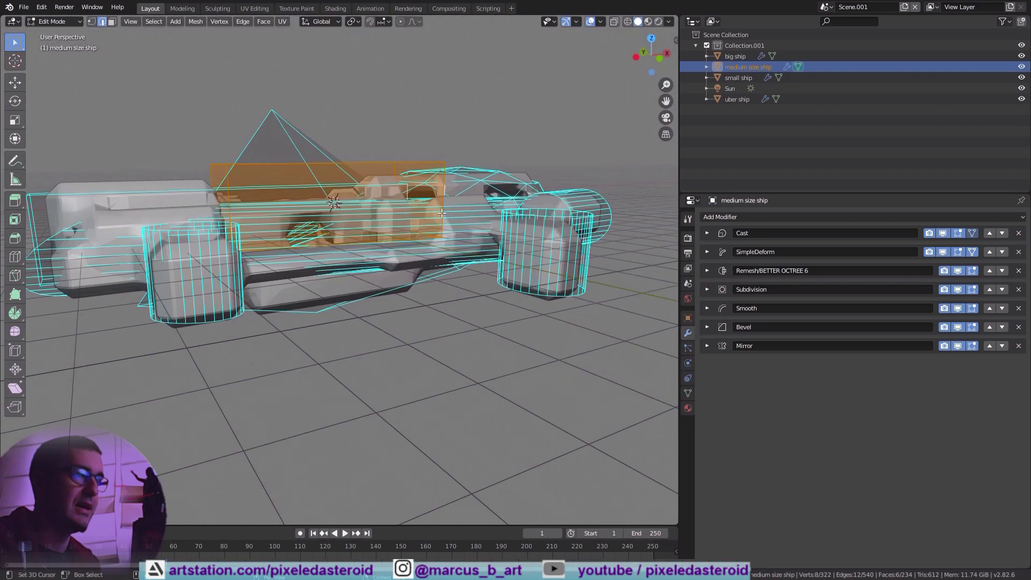
pyautogui.press('g')
pyautogui.press('z')
pyautogui.click(465, 171)
# - Reposition the stretched cube freely so it sits over the ship's rear section beside the cylinders
pyautogui.press('r')
pyautogui.rightClick(418, 257)
pyautogui.press('g')
pyautogui.rightClick(392, 354)
pyautogui.moveTo(393, 243); pyautogui.dragTo(369, 245, button='middle')
pyautogui.press('g')
pyautogui.click(570, 294)
pyautogui.moveTo(564, 269)
pyautogui.mouseDown(button='middle')
pyautogui.moveTo(572, 301)
pyautogui.moveTo(562, 288)
pyautogui.mouseUp(button='middle')
pyautogui.press('g')
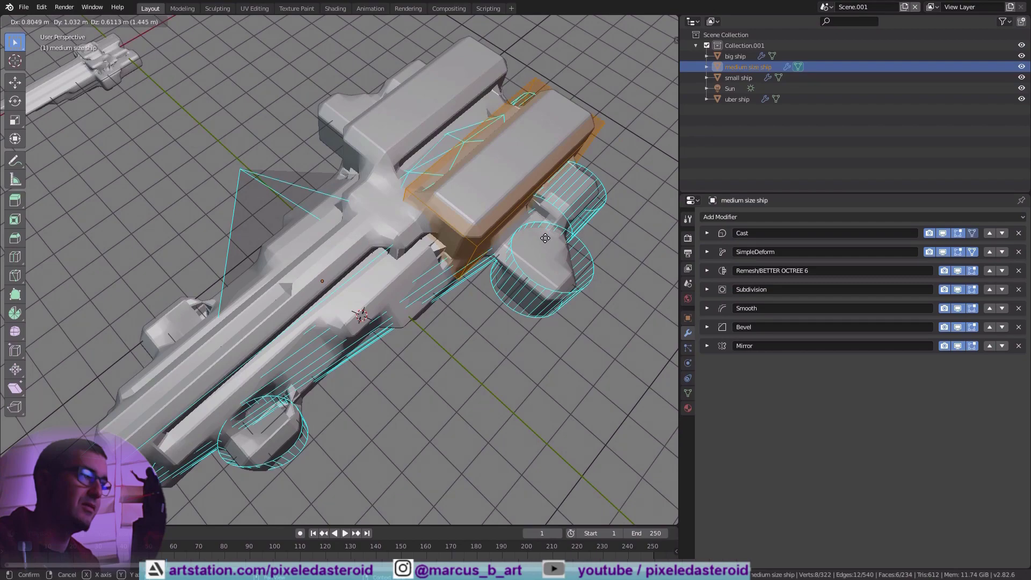
pyautogui.click(542, 229)
pyautogui.moveTo(545, 257); pyautogui.dragTo(541, 228, button='middle')
# - Add a UV sphere at a newly placed 3D cursor, scale it, and move it along X and Y to the ship's front end
pyautogui.keyDown('shift'); pyautogui.rightClick(329, 216); pyautogui.keyUp('shift')
pyautogui.hotkey('shift', 'a')
pyautogui.click(325, 236)
pyautogui.press('s')
pyautogui.click(387, 232)
pyautogui.press('g')
pyautogui.press('x')
pyautogui.click(268, 263)
pyautogui.press('g')
pyautogui.press('y')
pyautogui.moveTo(290, 296); pyautogui.dragTo(378, 255, button='middle')
pyautogui.click(347, 249)
# - Add another cube at a newly placed 3D cursor, scale it, and position it low on the ship's side between the two upright cylinders
pyautogui.keyDown('shift'); pyautogui.rightClick(383, 234); pyautogui.keyUp('shift')
pyautogui.hotkey('shift', 'a')
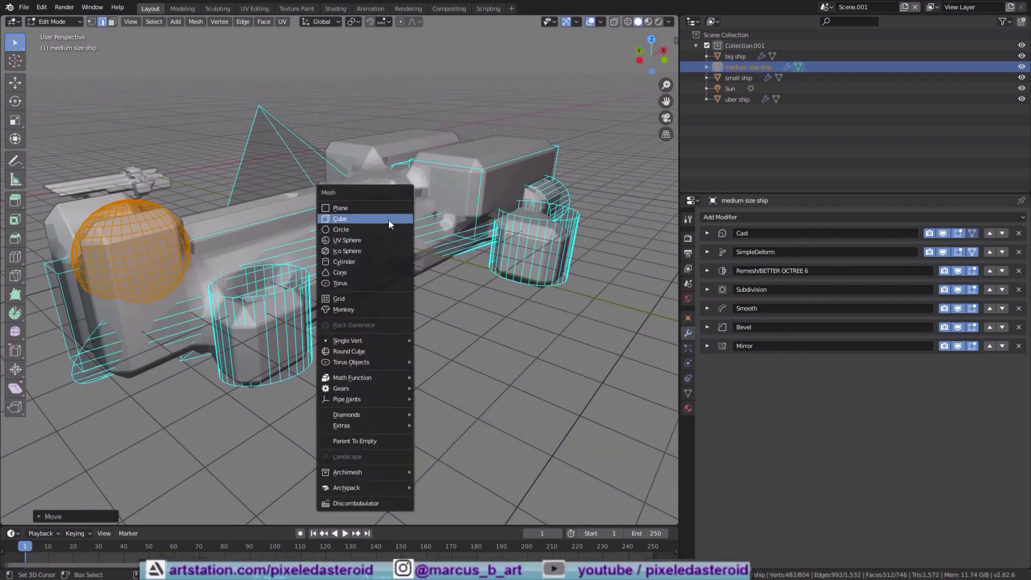
pyautogui.click(388, 219)
pyautogui.press('g')
pyautogui.press('z')
pyautogui.click(442, 267)
pyautogui.press('s')
pyautogui.click(430, 236)
pyautogui.moveTo(442, 267); pyautogui.dragTo(413, 268, button='middle')
pyautogui.press('g')
pyautogui.press('y')
pyautogui.press('x')
pyautogui.click(486, 251)
# - Add an ico sphere to the base mesh, enlarge it, and move it along Z so it tops the ship's middle
pyautogui.moveTo(306, 260); pyautogui.dragTo(359, 255, button='middle')
pyautogui.scroll(3, 359, 255)
pyautogui.hotkey('shift', 'a')
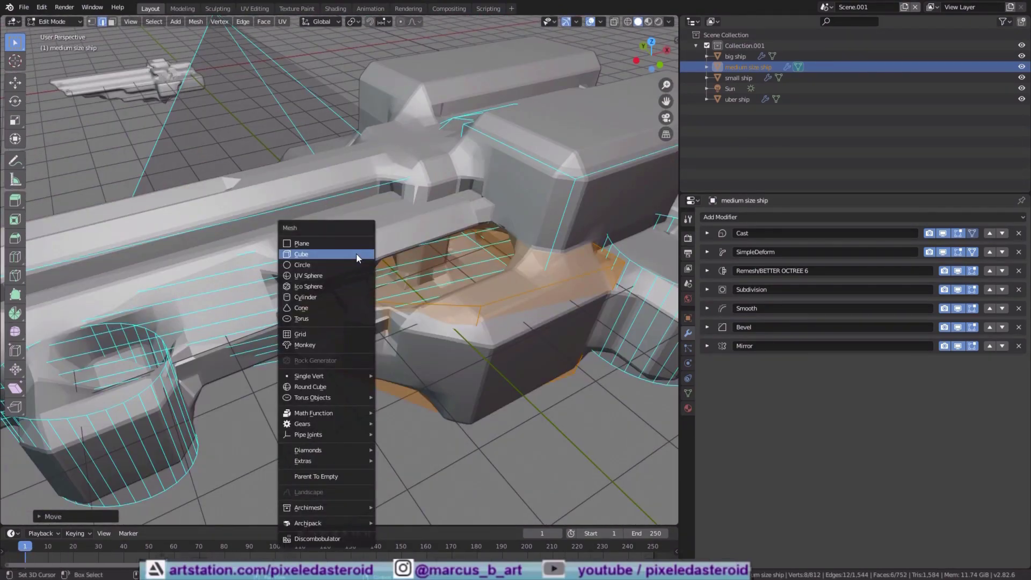
pyautogui.click(357, 289)
pyautogui.scroll(-5, 356, 289)
pyautogui.press('s')
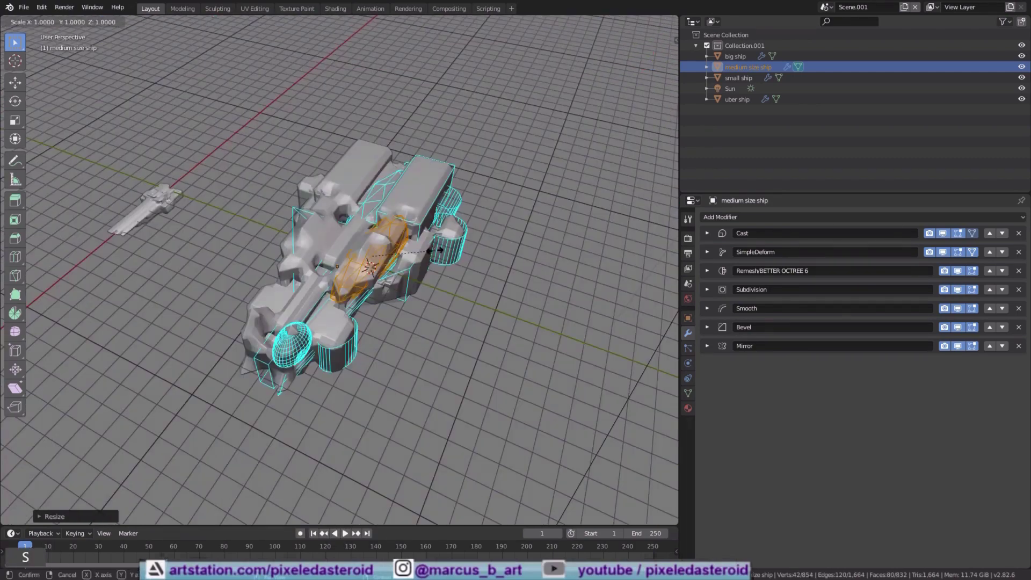
pyautogui.click(497, 281)
pyautogui.moveTo(497, 281); pyautogui.dragTo(454, 210, button='middle')
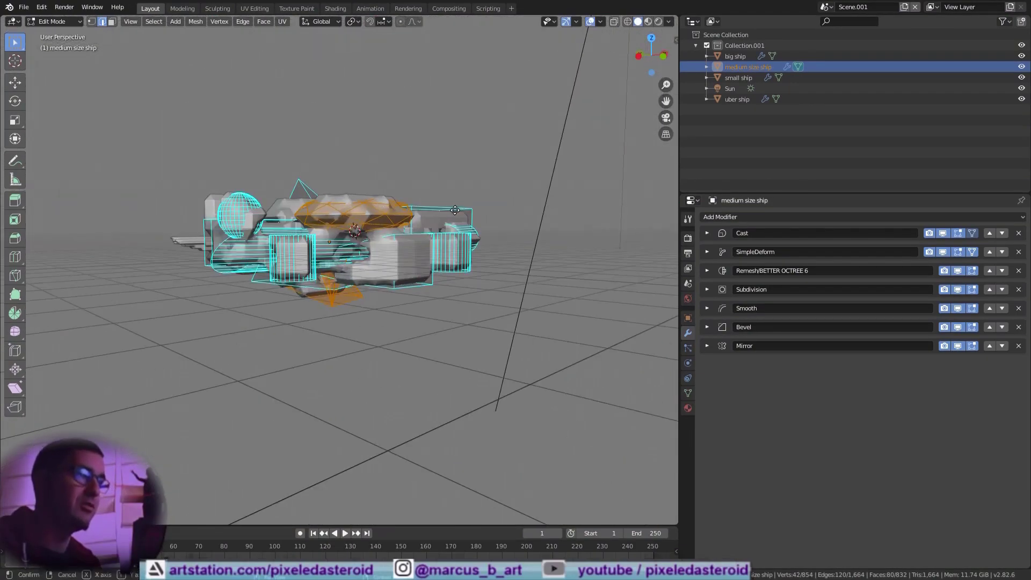
pyautogui.press('g')
pyautogui.press('z')
pyautogui.click(442, 206)
pyautogui.moveTo(442, 206); pyautogui.dragTo(406, 229, button='middle')
pyautogui.scroll(4, 385, 286)
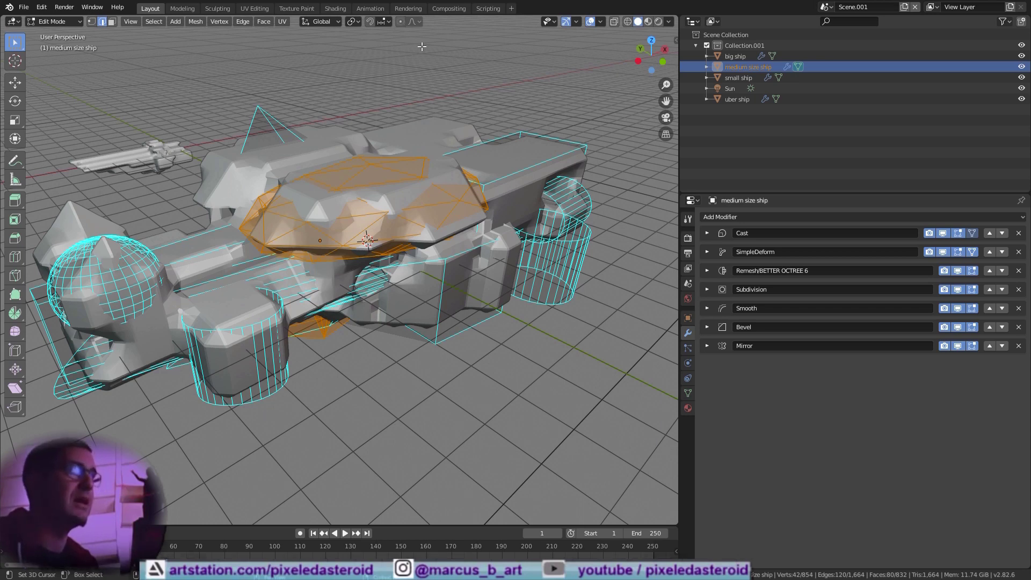
# - Turn on proportional editing and switch the base mesh to vertex selection
pyautogui.click(399, 21)
pyautogui.scroll(-3, 480, 148)
pyautogui.press('1')
pyautogui.click(355, 231)
# - Pull a vertex on the ship's underside down about 1.46 m along Z with smooth proportional falloff, adjusting the influence size to about 4.59
pyautogui.moveTo(507, 222); pyautogui.dragTo(494, 155, button='middle')
pyautogui.scroll(3, 385, 310)
pyautogui.moveTo(384, 309); pyautogui.dragTo(353, 299, button='middle')
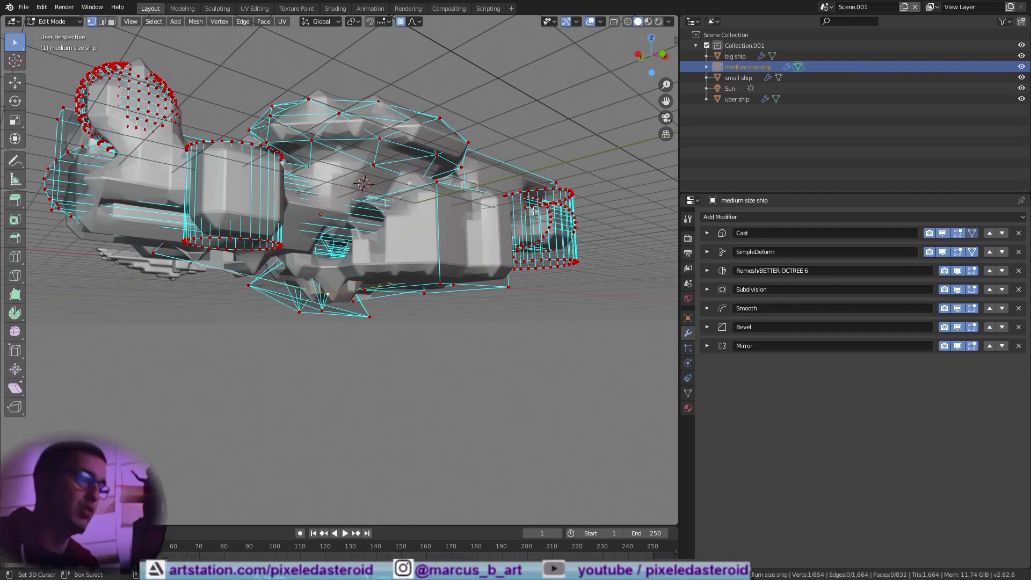
pyautogui.moveTo(533, 211); pyautogui.dragTo(521, 231, button='middle')
pyautogui.press('g')
pyautogui.press('z')
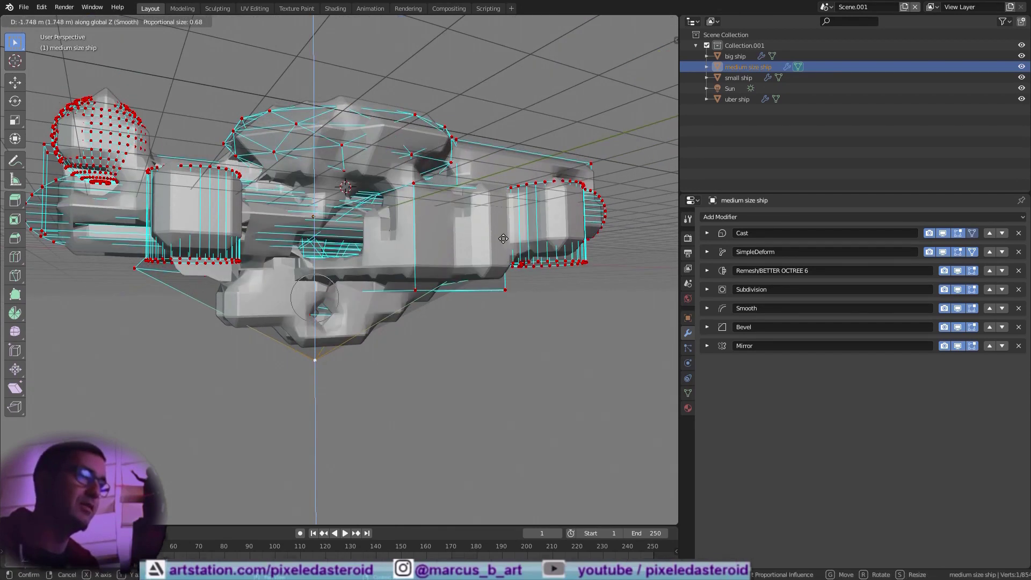
pyautogui.scroll(-20, 505, 258)
pyautogui.scroll(4, 498, 251)
pyautogui.scroll(-4, 498, 251)
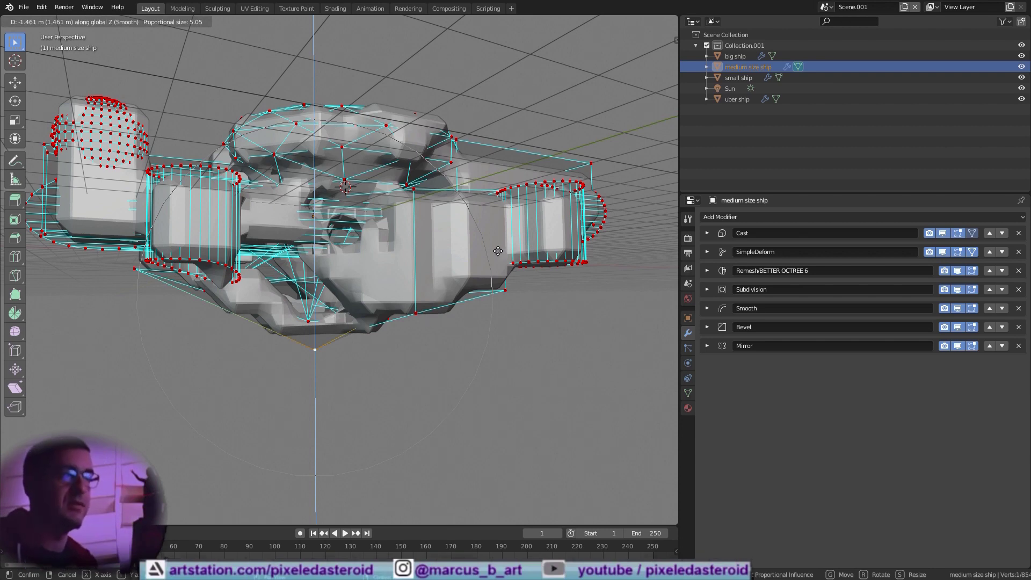
pyautogui.scroll(-1, 498, 251)
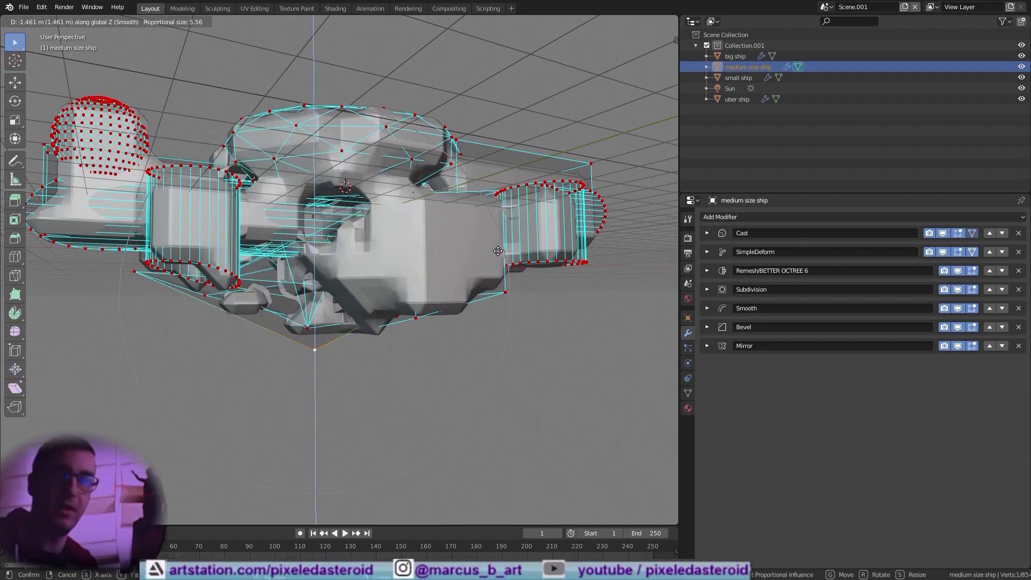
pyautogui.scroll(5, 498, 250)
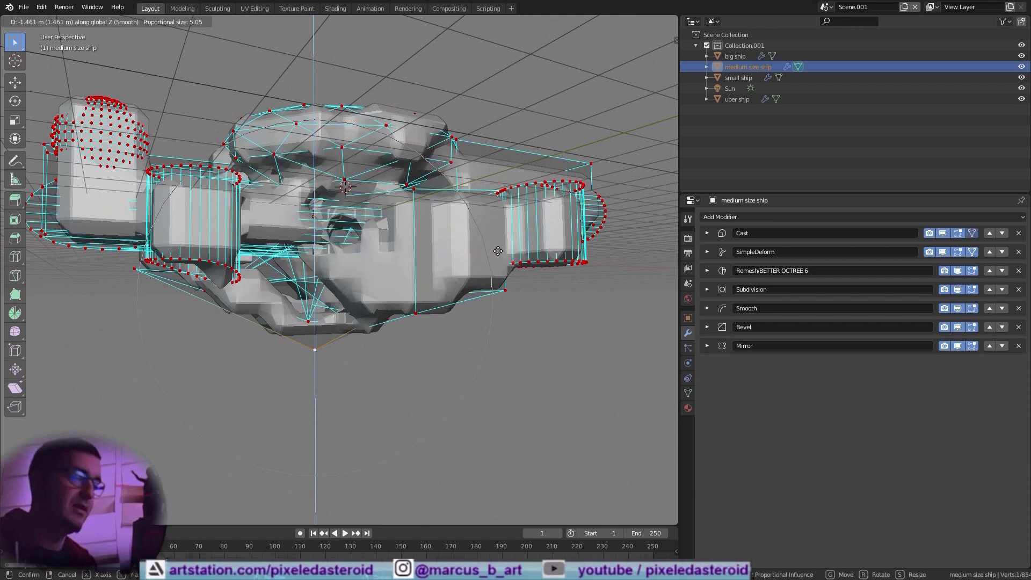
pyautogui.click(498, 251)
# - Try moving a front sphere vertex along X and a rear block vertex with proportional editing
pyautogui.moveTo(497, 250); pyautogui.dragTo(291, 285, button='middle')
pyautogui.scroll(-3, 290, 285)
pyautogui.press('g')
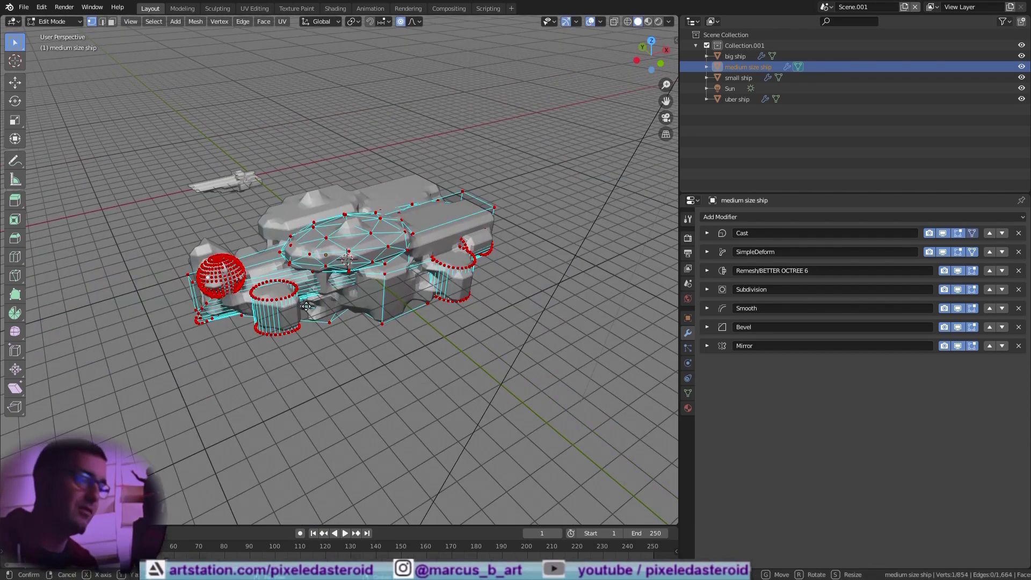
pyautogui.press('x')
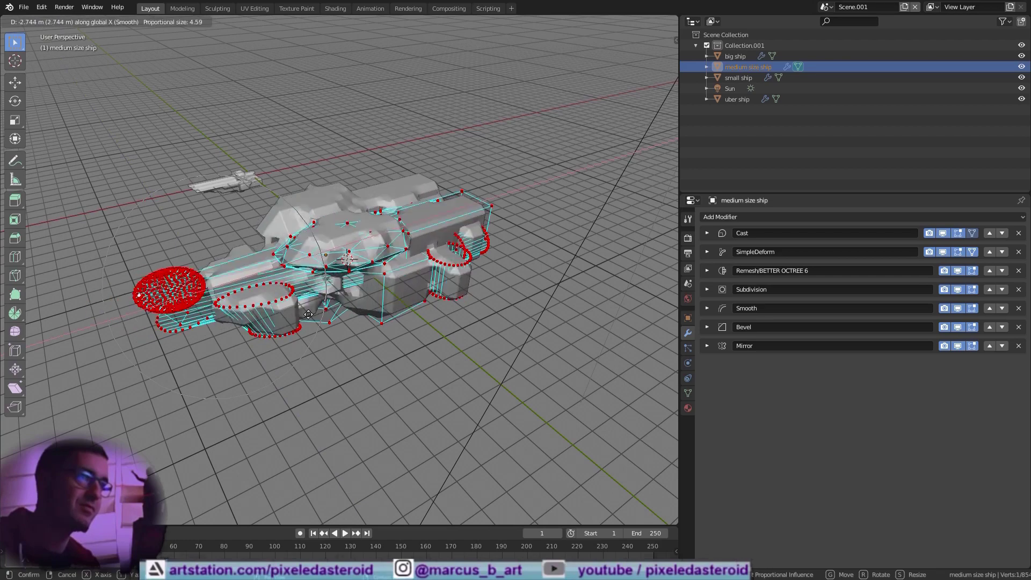
pyautogui.rightClick(294, 257)
pyautogui.moveTo(460, 270); pyautogui.dragTo(441, 276, button='middle')
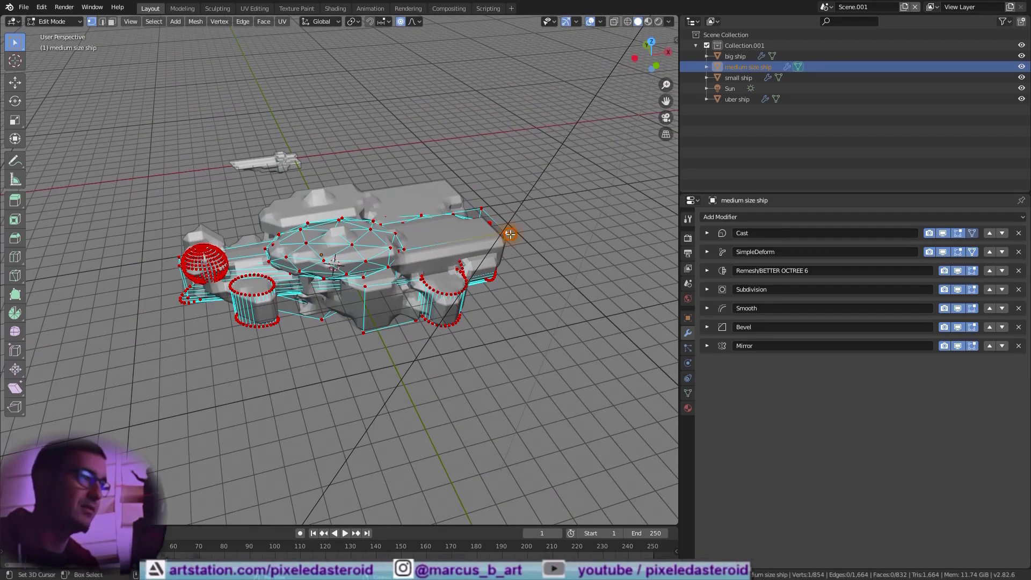
pyautogui.press('g')
pyautogui.press('z')
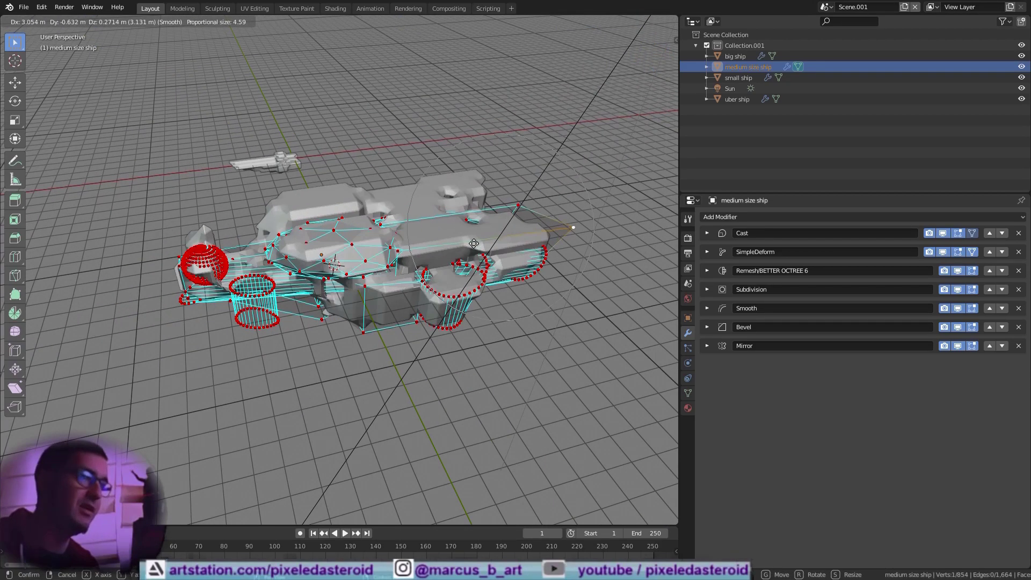
pyautogui.rightClick(437, 305)
# - Return to Object Mode and set the medium size ship's Remesh octree depth to 6
pyautogui.moveTo(436, 305); pyautogui.dragTo(422, 250, button='middle')
pyautogui.press('g')
pyautogui.press('z')
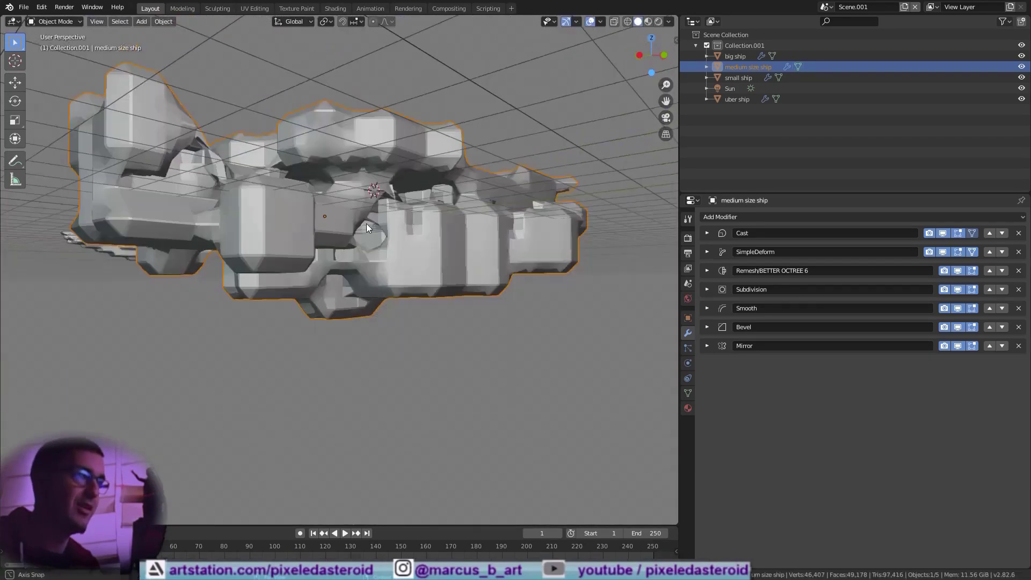
pyautogui.moveTo(366, 223); pyautogui.dragTo(333, 228, button='middle')
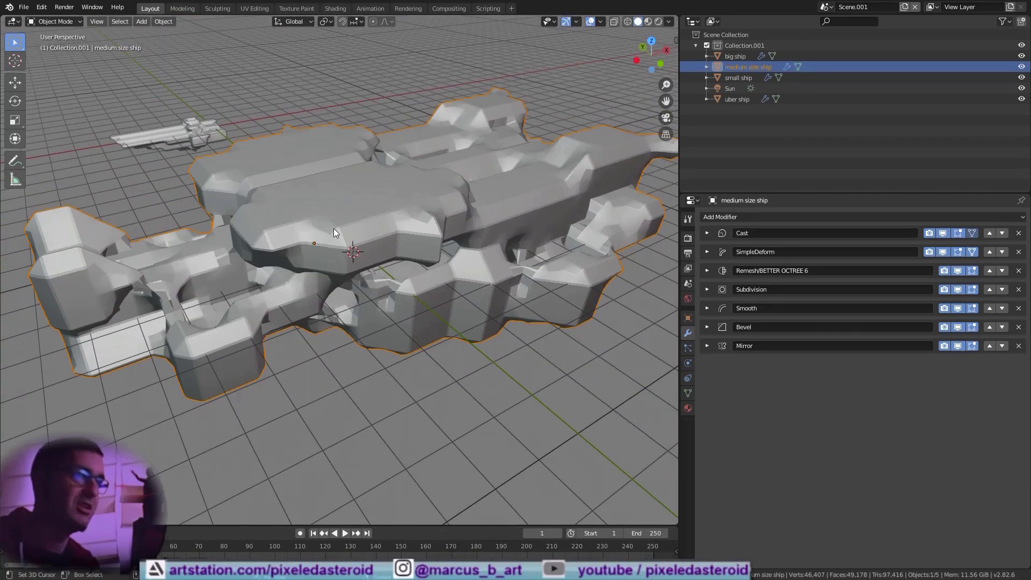
pyautogui.click(709, 270)
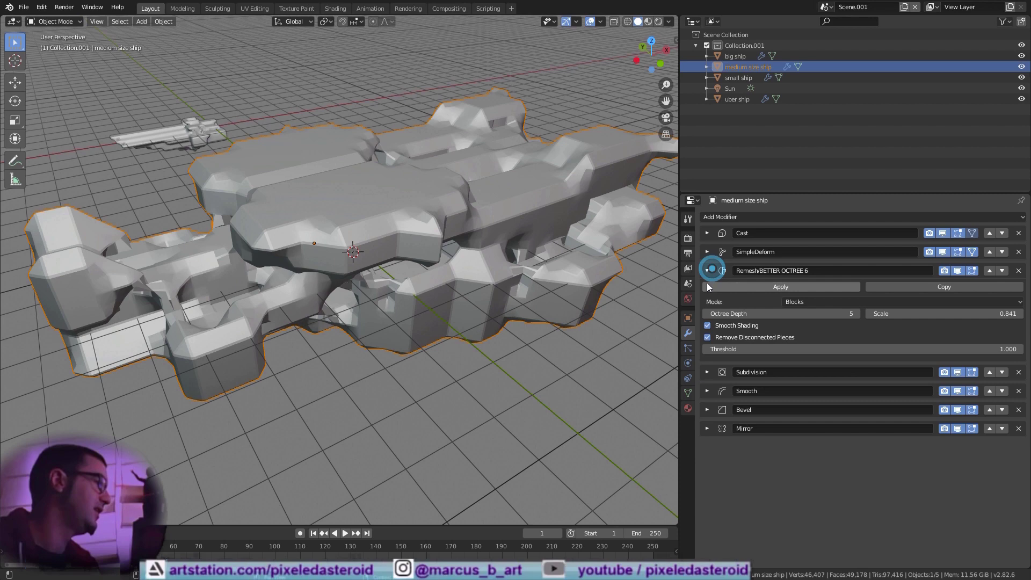
pyautogui.click(856, 311)
pyautogui.moveTo(355, 258); pyautogui.dragTo(575, 292, button='middle')
# - Try the Bend, Twist and Stretch modes of the Simple Deform modifier and return it to Taper
pyautogui.click(706, 251)
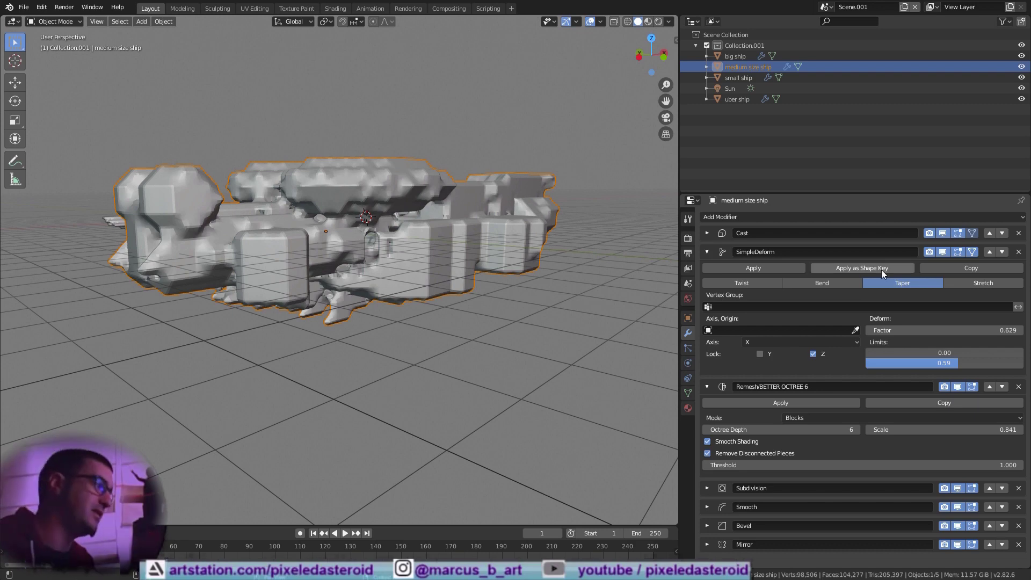
pyautogui.click(822, 283)
pyautogui.moveTo(617, 290); pyautogui.dragTo(672, 310, button='middle')
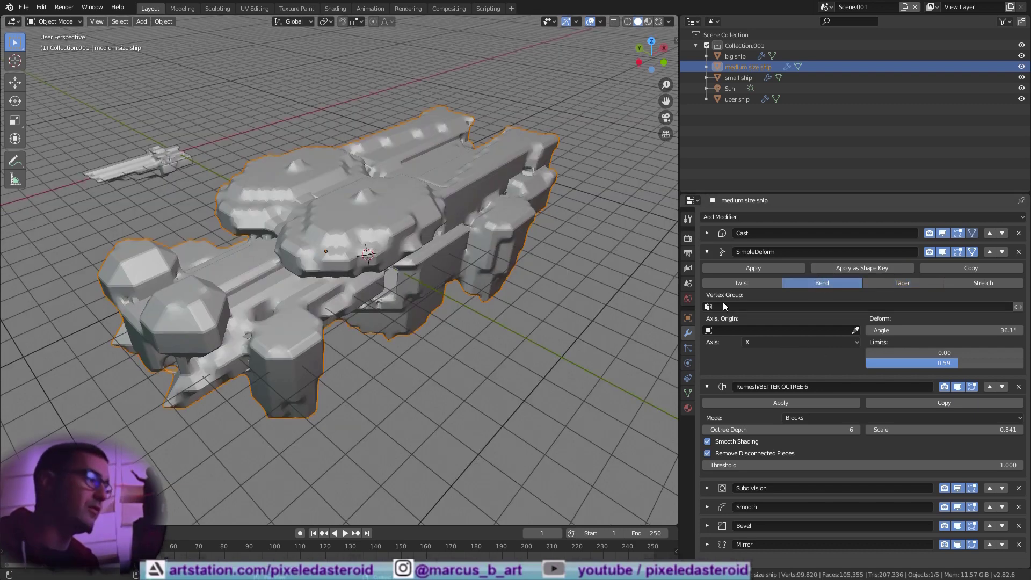
pyautogui.moveTo(455, 279); pyautogui.dragTo(469, 285, button='middle')
pyautogui.click(742, 283)
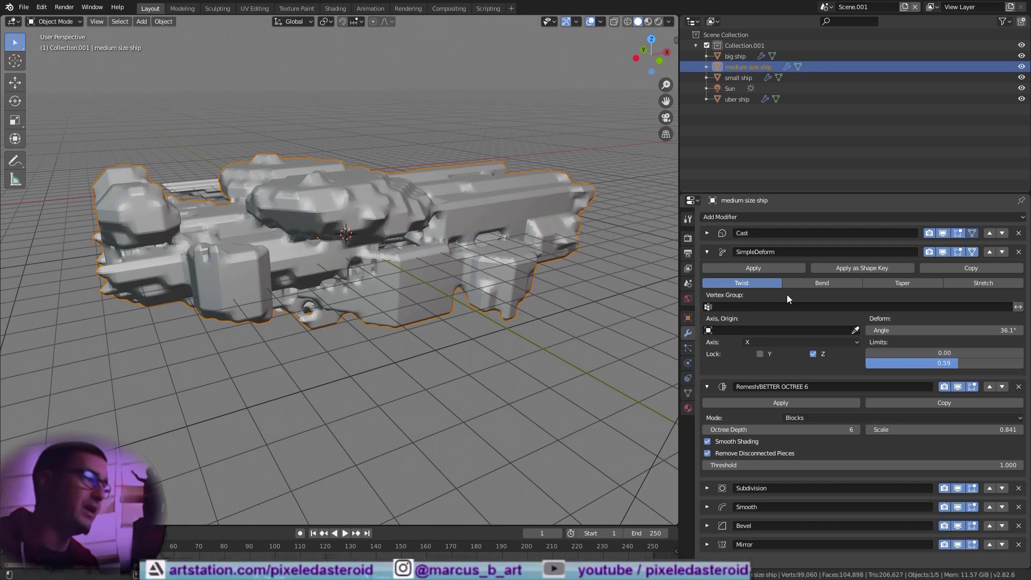
pyautogui.click(902, 283)
pyautogui.click(984, 283)
pyautogui.moveTo(516, 333); pyautogui.dragTo(527, 282, button='middle')
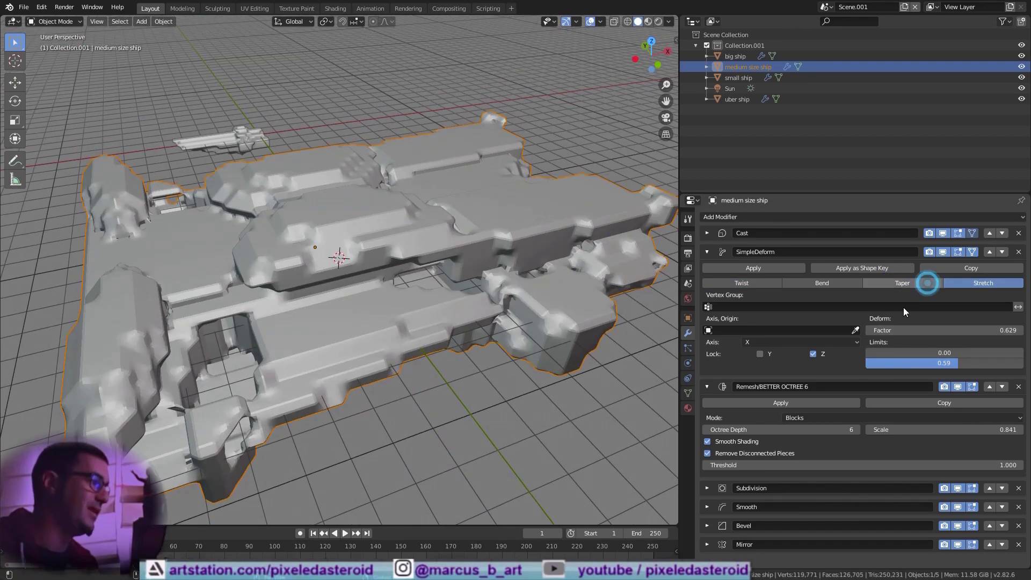
pyautogui.click(928, 283)
# - Turn off the Simple Deform modifier's Z lock and raise its upper and lower limits
pyautogui.click(813, 355)
pyautogui.moveTo(514, 308)
pyautogui.mouseDown(button='middle')
pyautogui.moveTo(449, 249)
pyautogui.moveTo(511, 294)
pyautogui.mouseUp(button='middle')
pyautogui.moveTo(935, 361); pyautogui.dragTo(1023, 363)
pyautogui.moveTo(926, 352); pyautogui.dragTo(985, 352)
# - Set the Cast modifier's type to Sphere and its radius to 1.9 m
pyautogui.moveTo(633, 293); pyautogui.dragTo(564, 269, button='middle')
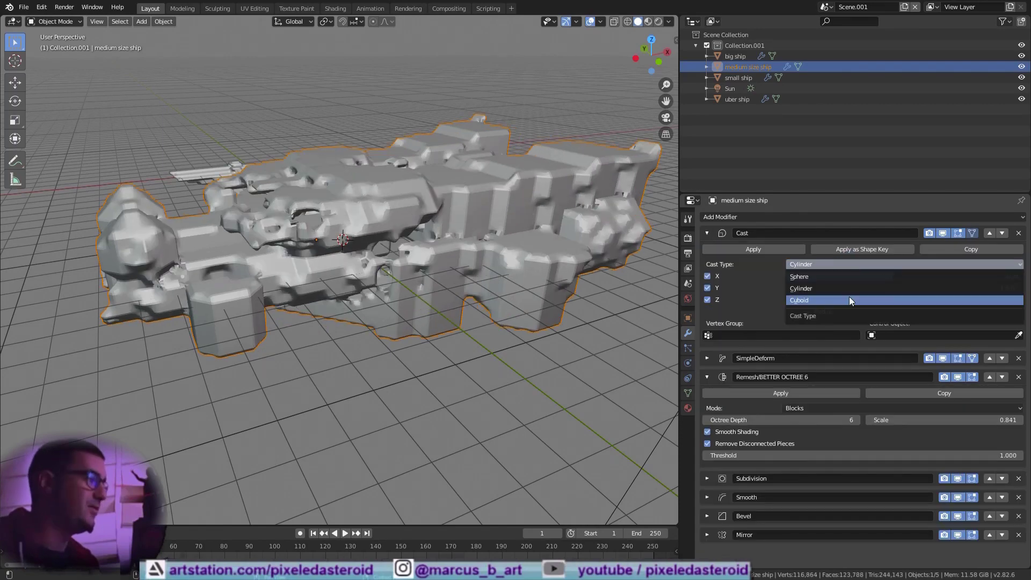
pyautogui.click(848, 296)
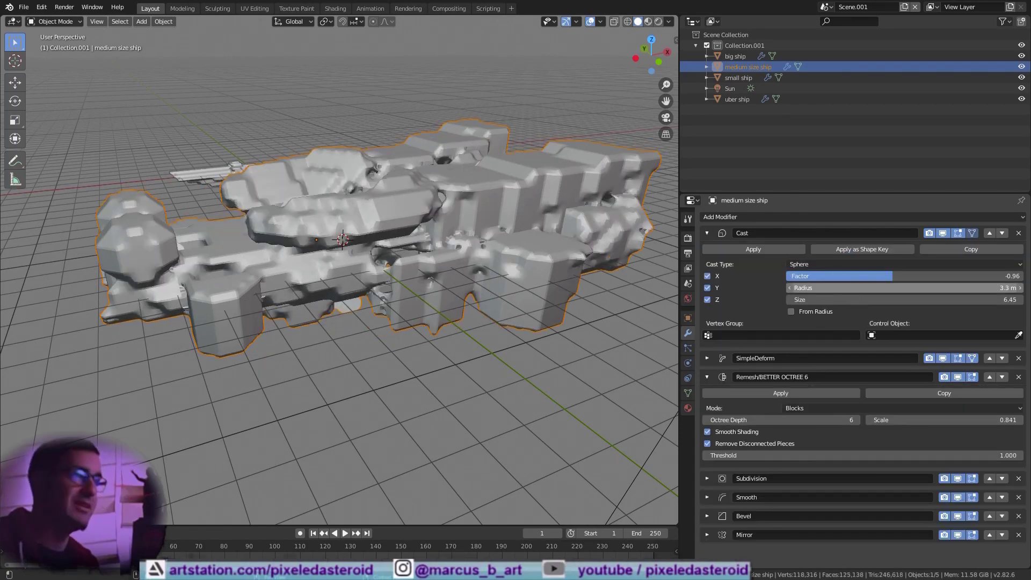
pyautogui.moveTo(537, 177); pyautogui.dragTo(553, 177, button='middle')
# - Enter Edit Mode, select the ship's entire base mesh and rotate it about the Z axis in two passes
pyautogui.press('Tab')
pyautogui.press('r')
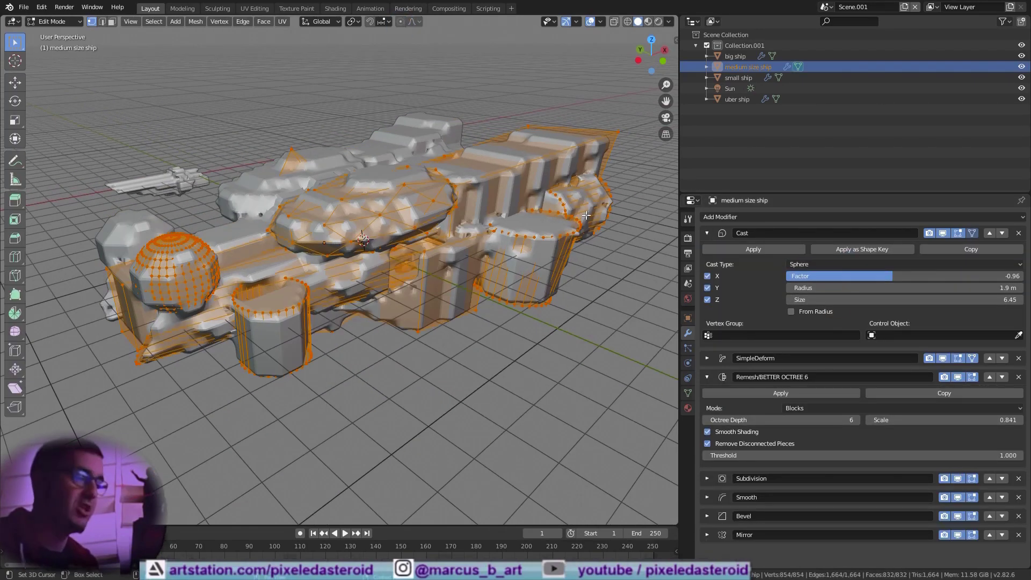
pyautogui.press('x')
pyautogui.press('z')
pyautogui.click(197, 300)
pyautogui.scroll(-3, 197, 299)
pyautogui.moveTo(197, 299); pyautogui.dragTo(215, 371, button='middle')
pyautogui.press('r')
pyautogui.press('z')
pyautogui.click(203, 276)
# - Try a further rotation of the whole base mesh about Z, then return to Object Mode
pyautogui.moveTo(322, 370); pyautogui.dragTo(461, 318, button='middle')
pyautogui.scroll(2, 365, 299)
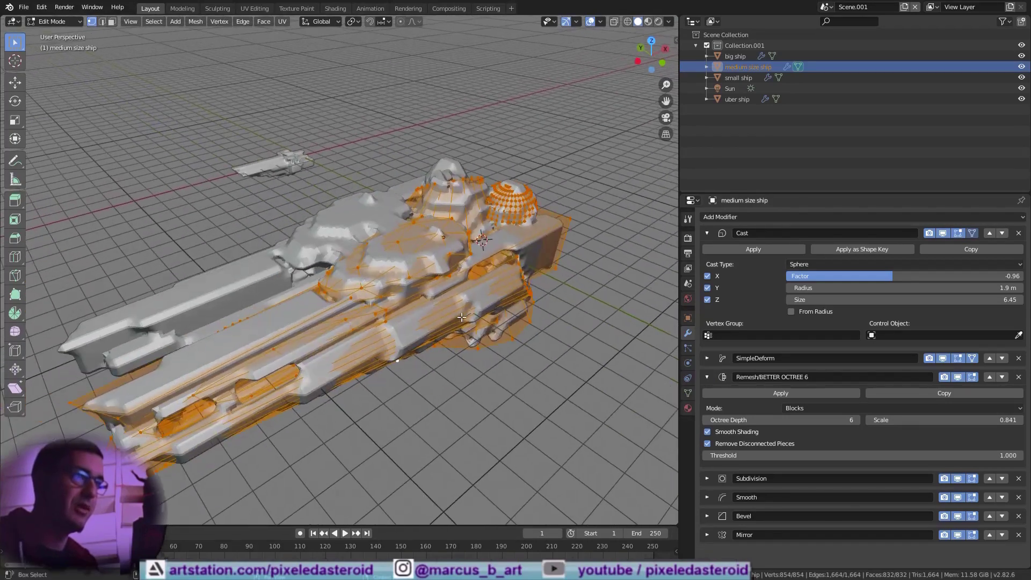
pyautogui.press('z')
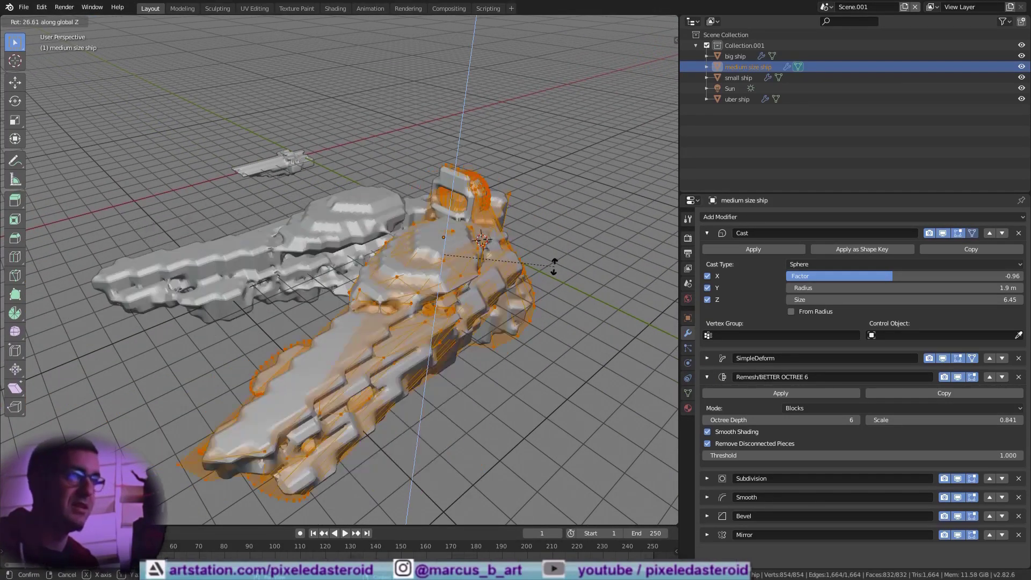
pyautogui.rightClick(484, 294)
pyautogui.moveTo(484, 294); pyautogui.dragTo(565, 340, button='middle')
pyautogui.press('Tab')
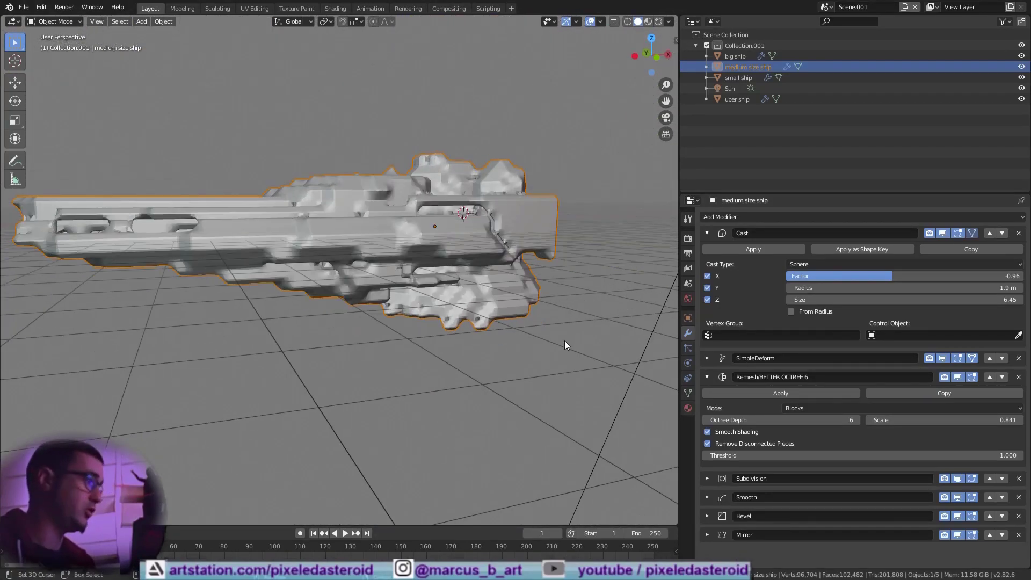
# - Try a different factor on the medium ship's Cast modifier and undo the change
pyautogui.click(888, 274)
pyautogui.moveTo(889, 274); pyautogui.dragTo(854, 275)
pyautogui.hotkey('ctrl', 'z')
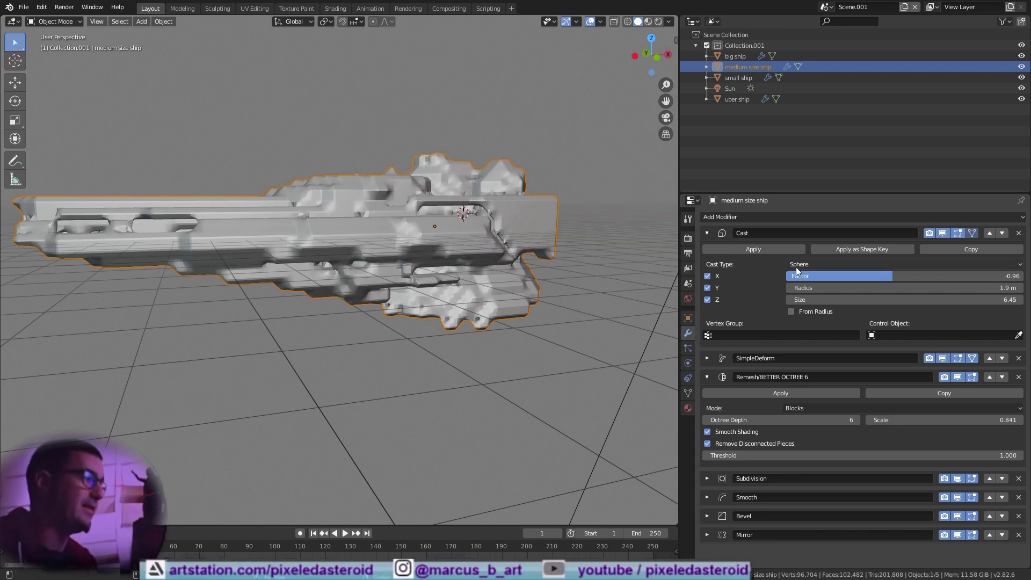
# - Try the Twist, Bend and Stretch modes of the Simple Deform modifier and switch back to Taper
pyautogui.click(714, 358)
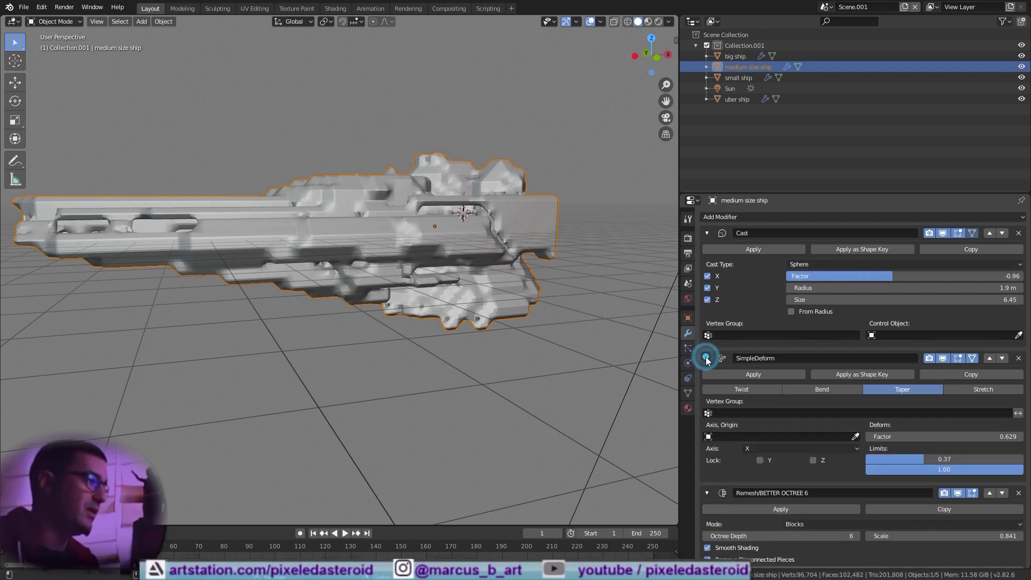
pyautogui.click(762, 389)
pyautogui.moveTo(446, 247); pyautogui.dragTo(668, 375, button='middle')
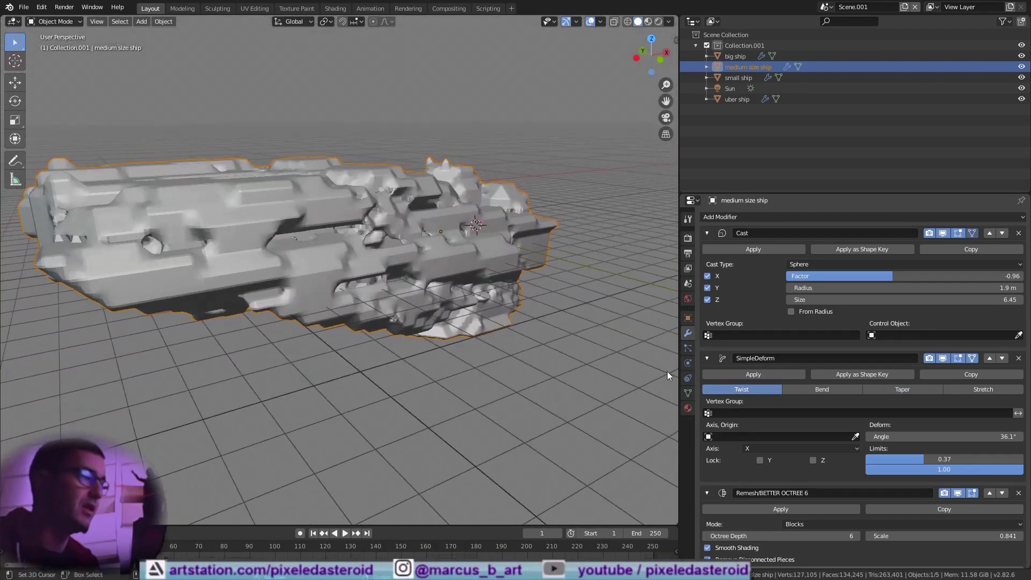
pyautogui.click(817, 390)
pyautogui.moveTo(541, 328); pyautogui.dragTo(459, 315, button='middle')
pyautogui.click(908, 391)
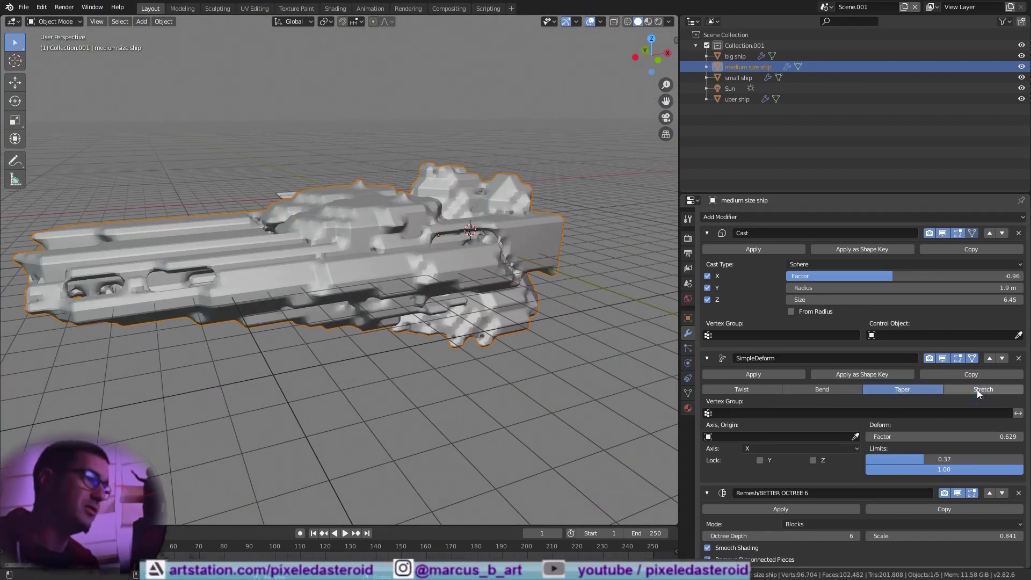
pyautogui.click(978, 389)
pyautogui.click(920, 391)
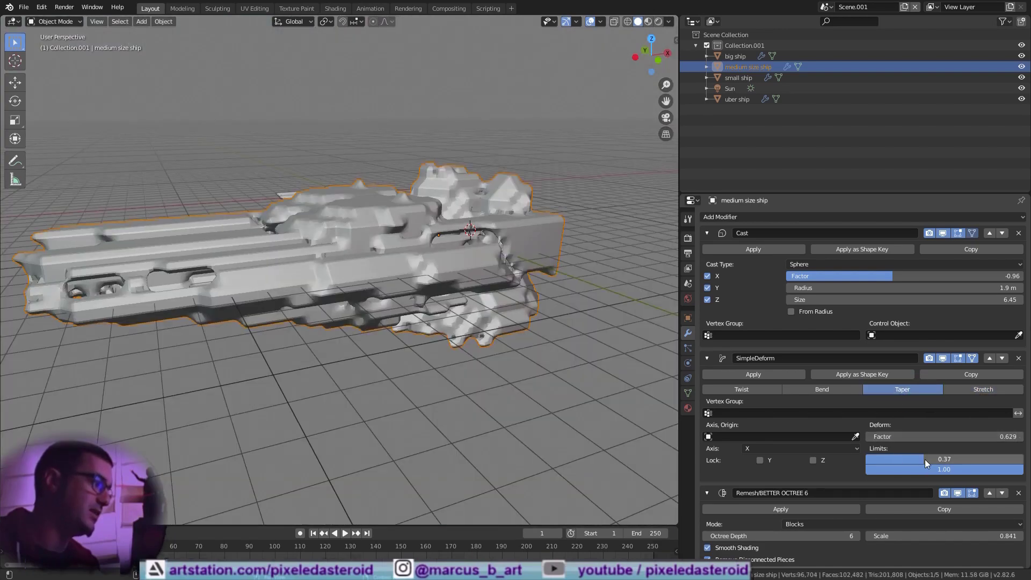
# - Try a lower limit of 0.00, an upper limit of 0.80 and the Y lock on Simple Deform, restoring each setting
pyautogui.moveTo(925, 459); pyautogui.dragTo(867, 459)
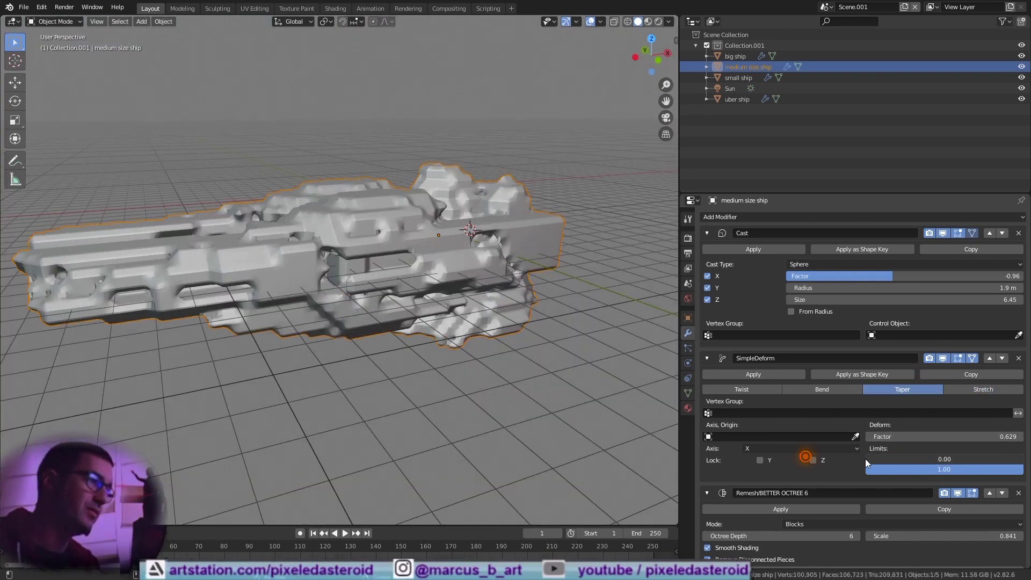
pyautogui.hotkey('ctrl', 'z')
pyautogui.moveTo(1012, 468); pyautogui.dragTo(991, 469)
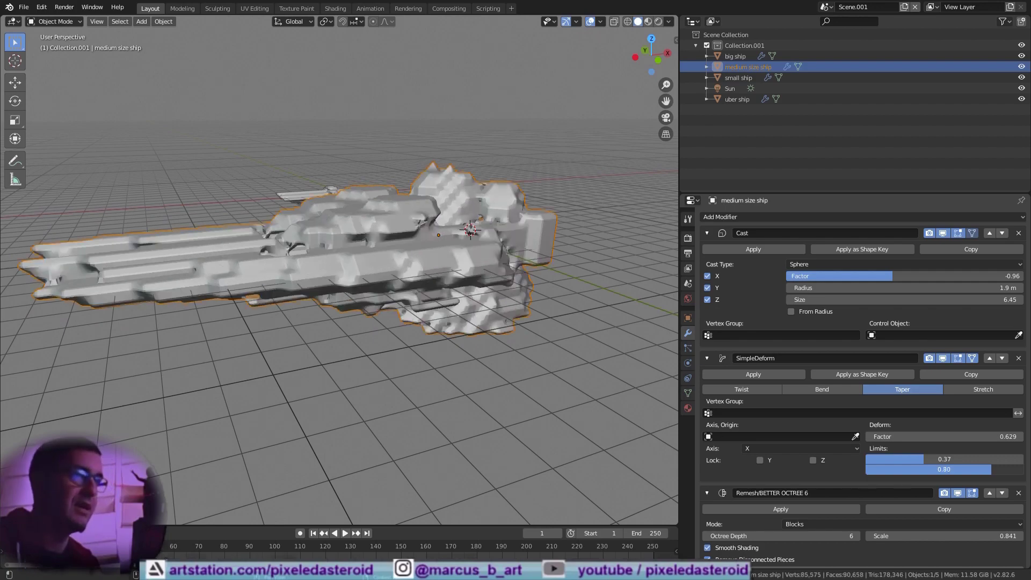
pyautogui.moveTo(167, 283); pyautogui.dragTo(264, 215, button='middle')
pyautogui.moveTo(939, 469); pyautogui.dragTo(1020, 469)
pyautogui.moveTo(322, 123); pyautogui.dragTo(230, 209, button='middle')
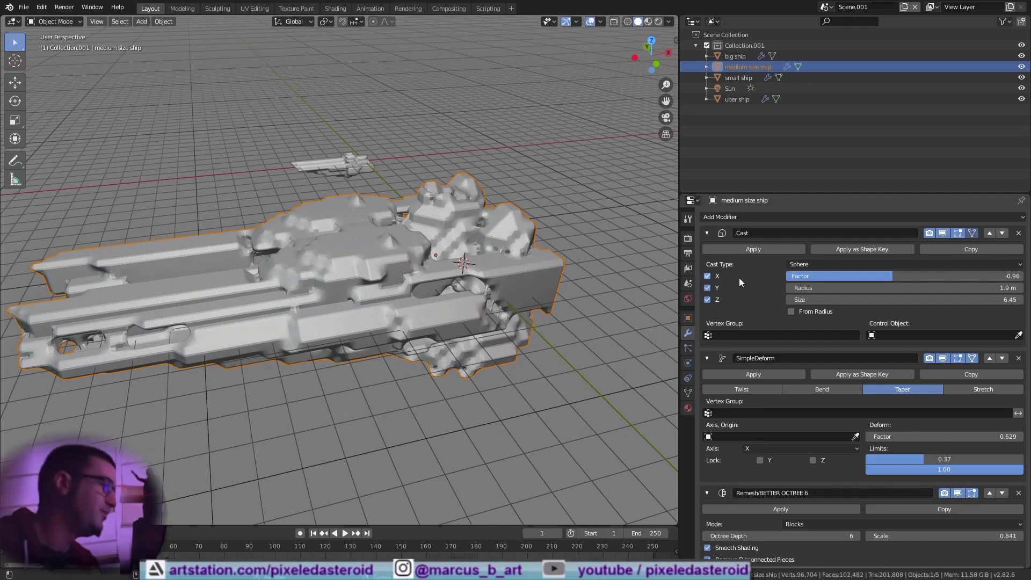
pyautogui.click(759, 460)
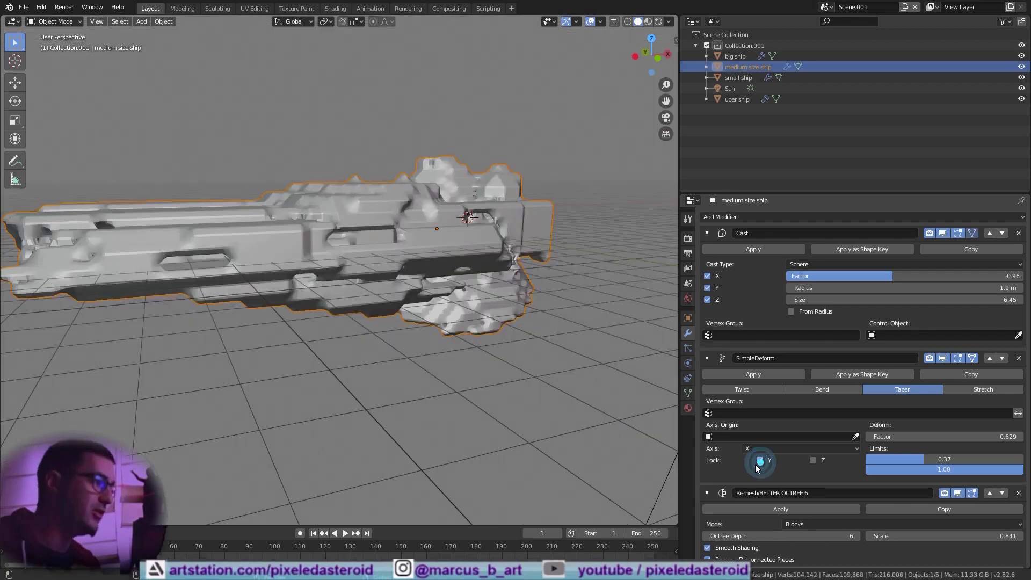
pyautogui.click(760, 460)
# - In Edit Mode, delete the whole linked mesh piece beneath the medium ship's rear end and return to Object Mode
pyautogui.scroll(-2, 777, 451)
pyautogui.moveTo(591, 376); pyautogui.dragTo(497, 259, button='middle')
pyautogui.press('Tab')
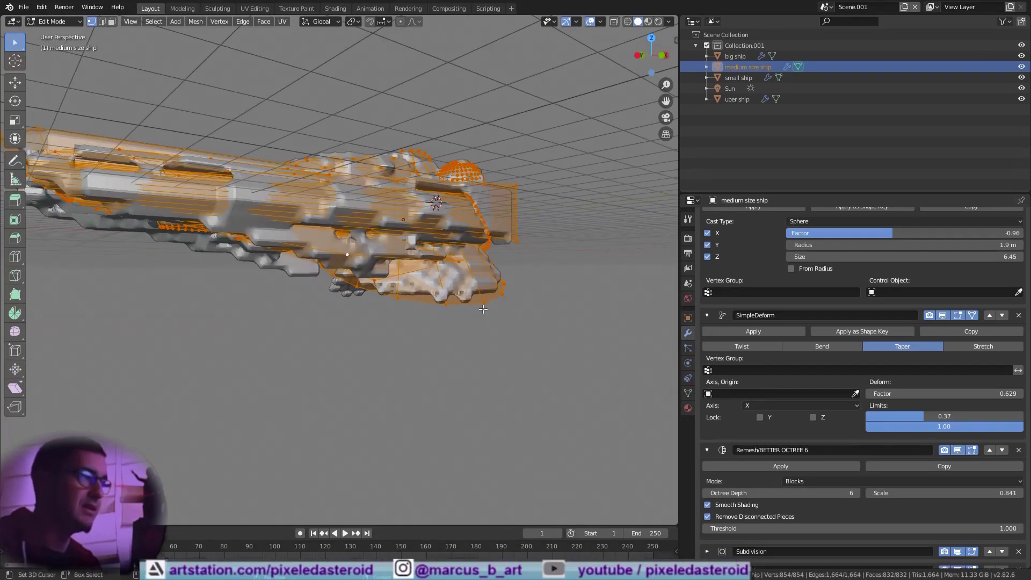
pyautogui.click(485, 303)
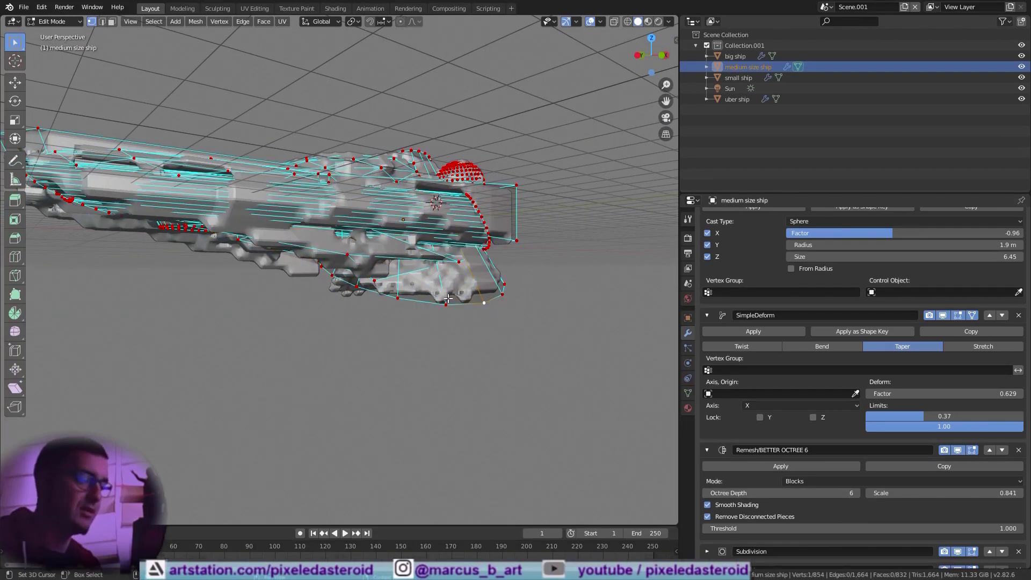
pyautogui.press('3')
pyautogui.click(448, 290)
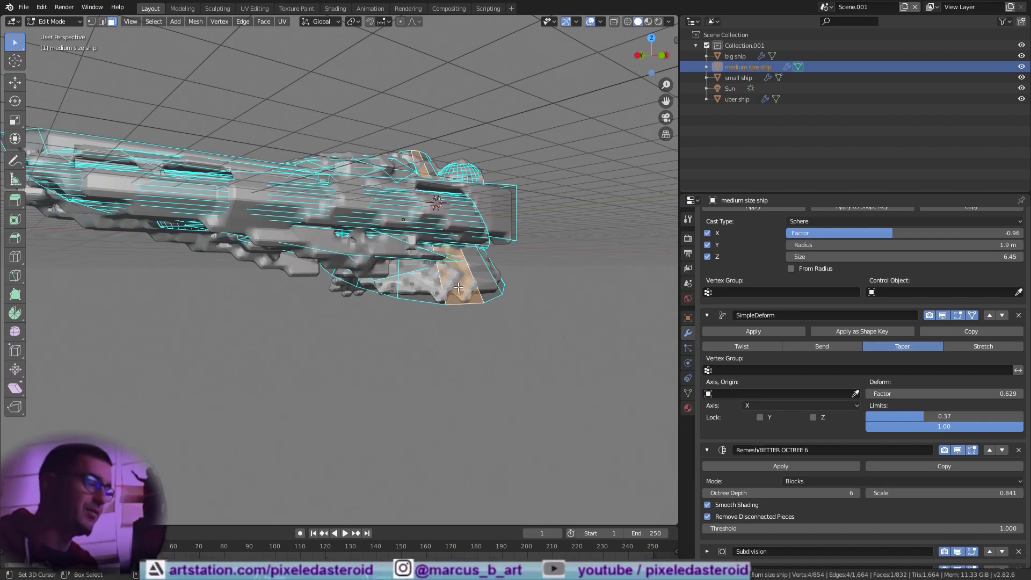
pyautogui.hotkey('ctrl', 'l')
pyautogui.moveTo(458, 287)
pyautogui.mouseDown(button='middle')
pyautogui.moveTo(476, 300)
pyautogui.moveTo(451, 291)
pyautogui.moveTo(446, 260)
pyautogui.moveTo(552, 209)
pyautogui.moveTo(595, 233)
pyautogui.moveTo(592, 326)
pyautogui.mouseUp(button='middle')
pyautogui.press('x')
pyautogui.click(472, 326)
pyautogui.press('Tab')
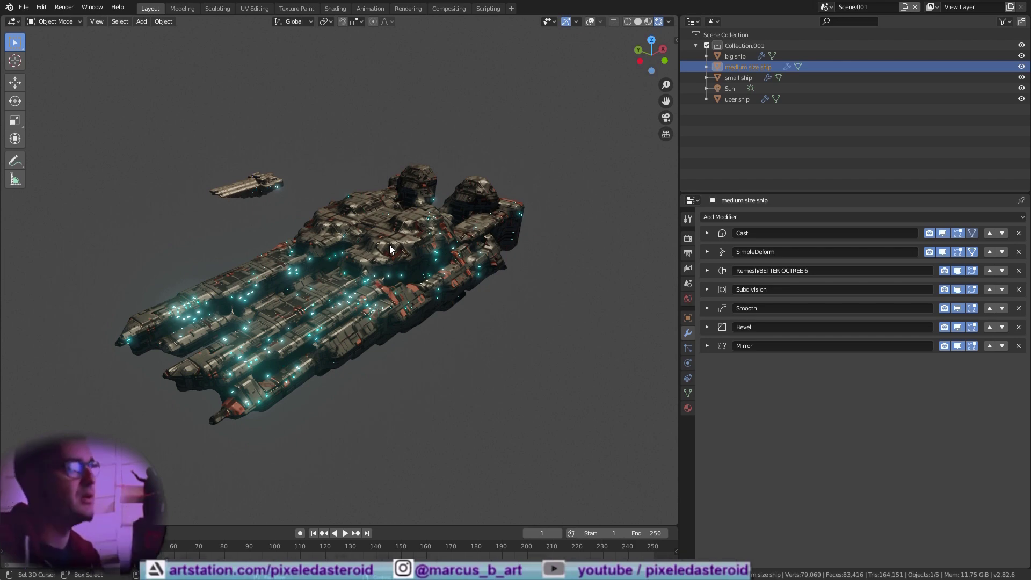
# - Switch the viewport to solid shading and turn the overlays back on
pyautogui.click(637, 22)
pyautogui.moveTo(344, 141)
pyautogui.mouseDown(button='middle')
pyautogui.moveTo(416, 196)
pyautogui.moveTo(414, 275)
pyautogui.moveTo(443, 273)
pyautogui.moveTo(449, 286)
pyautogui.mouseUp(button='middle')
pyautogui.click(591, 23)
pyautogui.scroll(-6, 428, 193)
pyautogui.scroll(3, 428, 194)
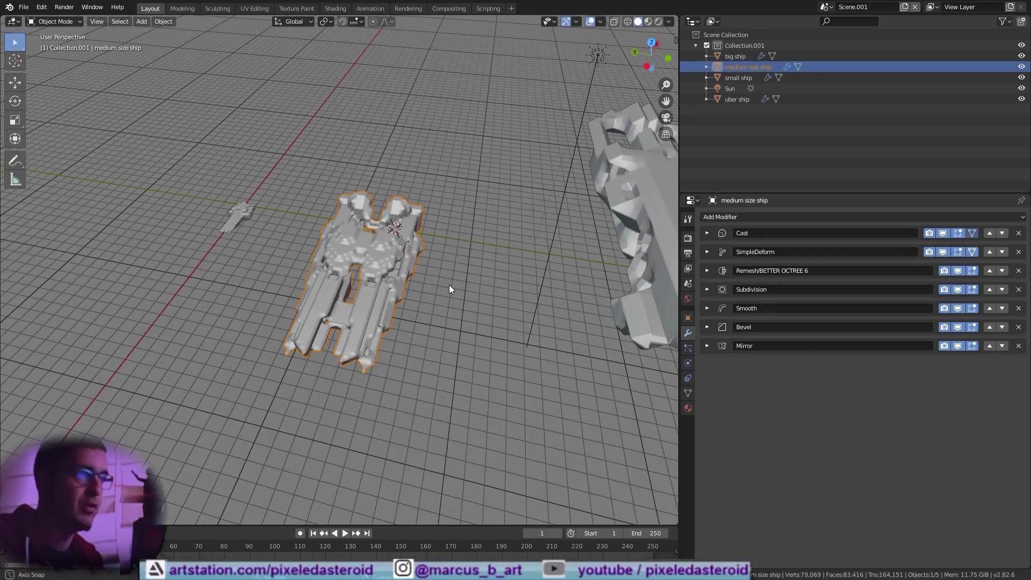
# - Duplicate the medium ship and place the copy about 36 m away along the X axis
pyautogui.hotkey('shift', 'd')
pyautogui.press('y')
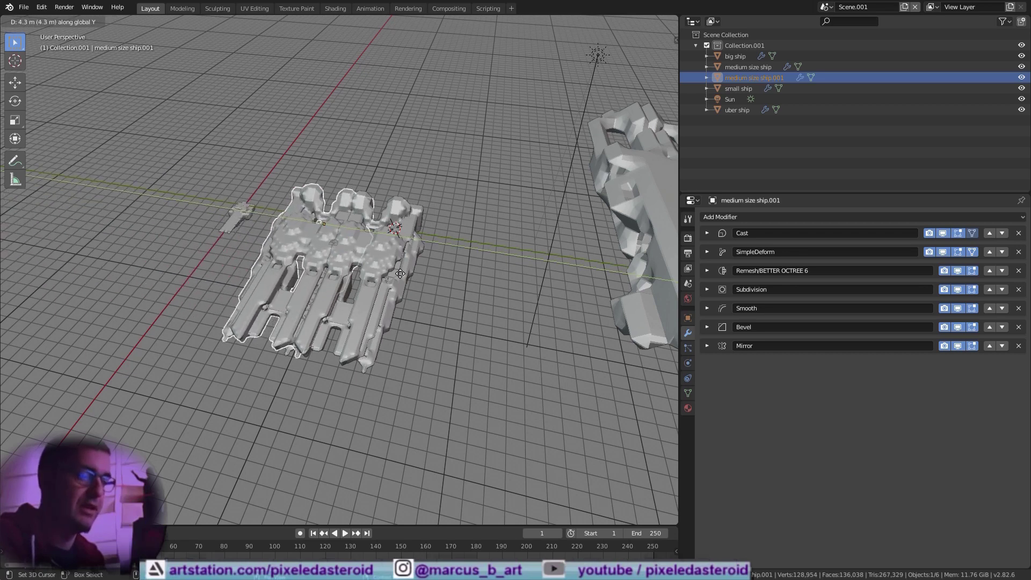
pyautogui.press('x')
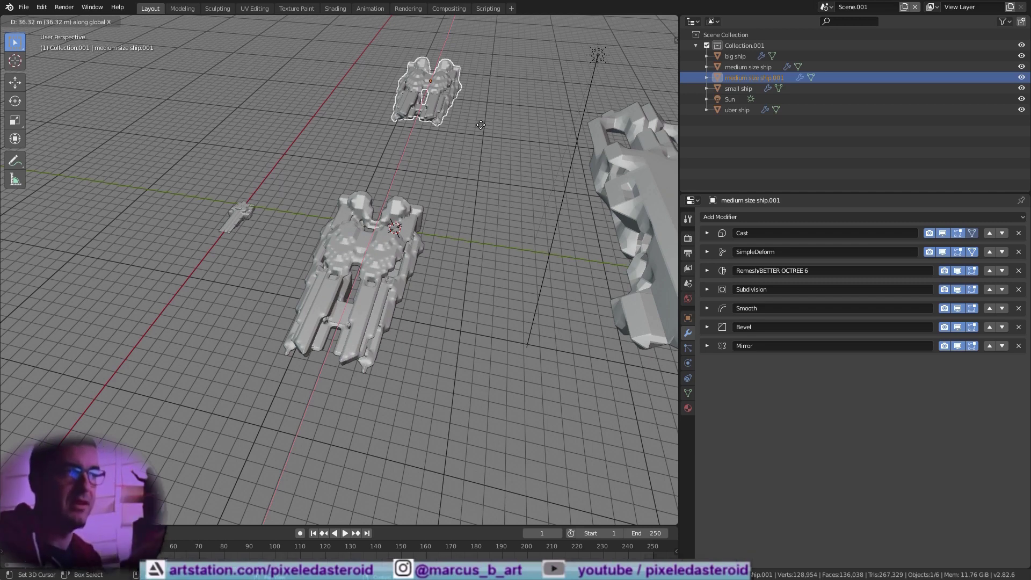
pyautogui.click(481, 124)
# - On the original medium ship, set the Cast modifier to Cuboid with a radius of 3.4 m and a size of 14.55
pyautogui.rightClick(384, 255)
pyautogui.moveTo(384, 255); pyautogui.dragTo(356, 262, button='middle')
pyautogui.scroll(3, 345, 318)
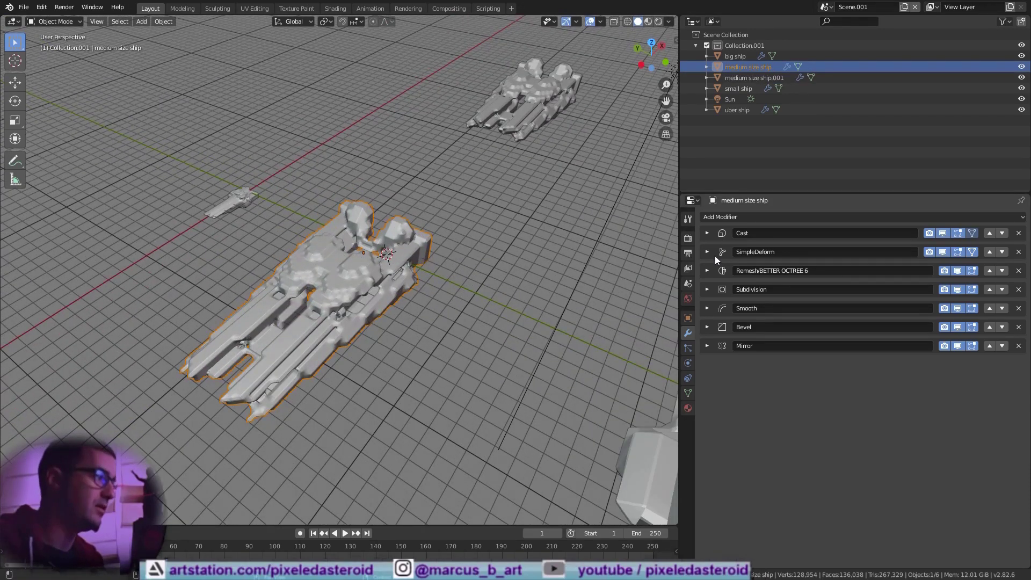
pyautogui.click(707, 233)
pyautogui.moveTo(859, 300); pyautogui.dragTo(880, 299)
pyautogui.moveTo(512, 301); pyautogui.dragTo(513, 268, button='middle')
pyautogui.moveTo(891, 274)
pyautogui.mouseDown()
pyautogui.moveTo(837, 276)
pyautogui.moveTo(955, 276)
pyautogui.moveTo(893, 275)
pyautogui.moveTo(871, 290)
pyautogui.moveTo(888, 290)
pyautogui.mouseUp()
pyautogui.moveTo(602, 285); pyautogui.dragTo(604, 333, button='middle')
pyautogui.moveTo(829, 300); pyautogui.dragTo(926, 301)
# - Try an octree depth of 5 in the original medium ship's Remesh modifier and restore it to 6
pyautogui.click(708, 377)
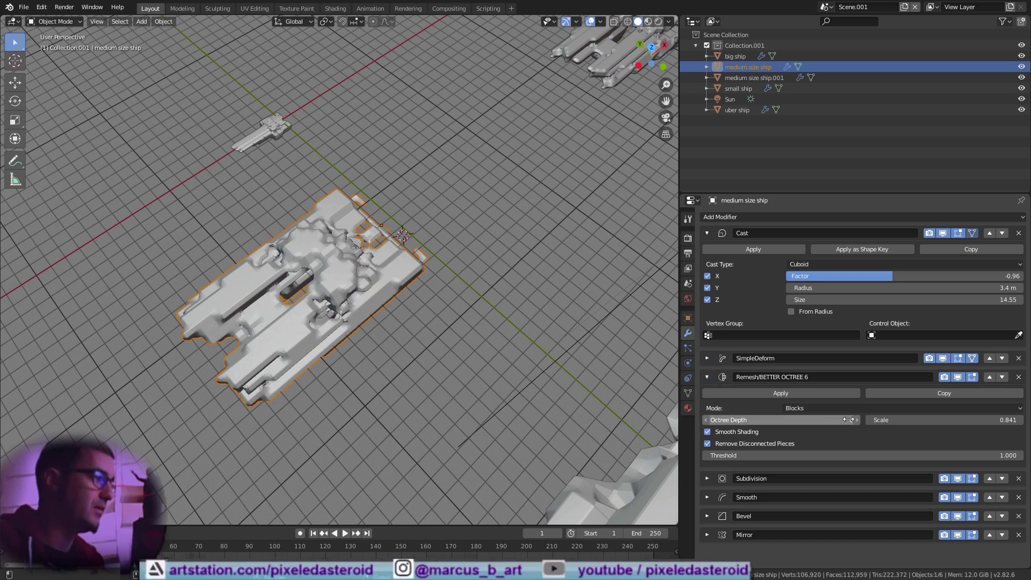
pyautogui.click(705, 420)
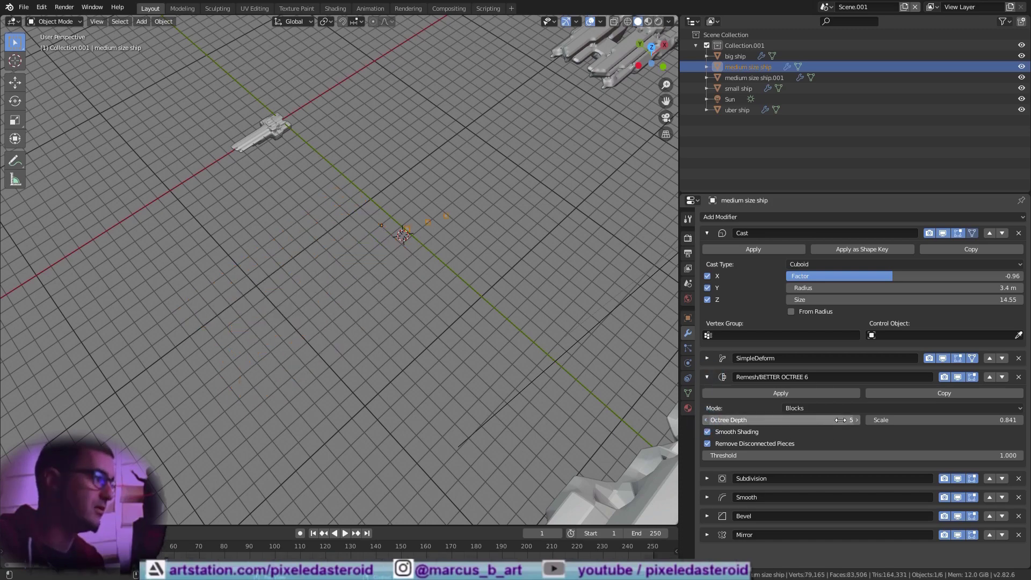
pyautogui.click(858, 420)
# - Duplicate the reshaped medium ship and move the copy along the X axis, beyond the first copy
pyautogui.moveTo(463, 245); pyautogui.dragTo(441, 201, button='middle')
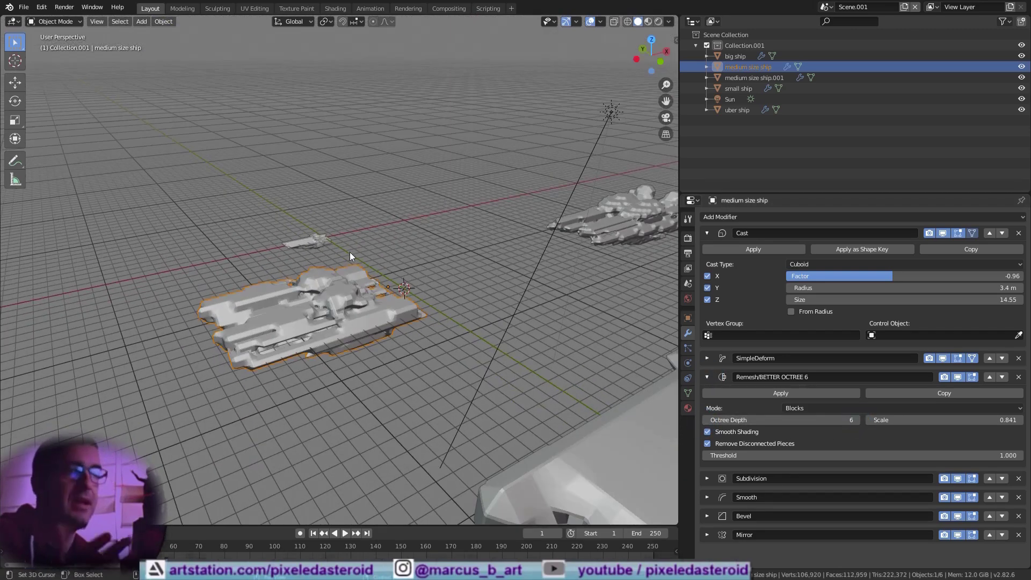
pyautogui.moveTo(349, 253); pyautogui.dragTo(368, 312, button='middle')
pyautogui.moveTo(395, 280); pyautogui.dragTo(404, 278, button='middle')
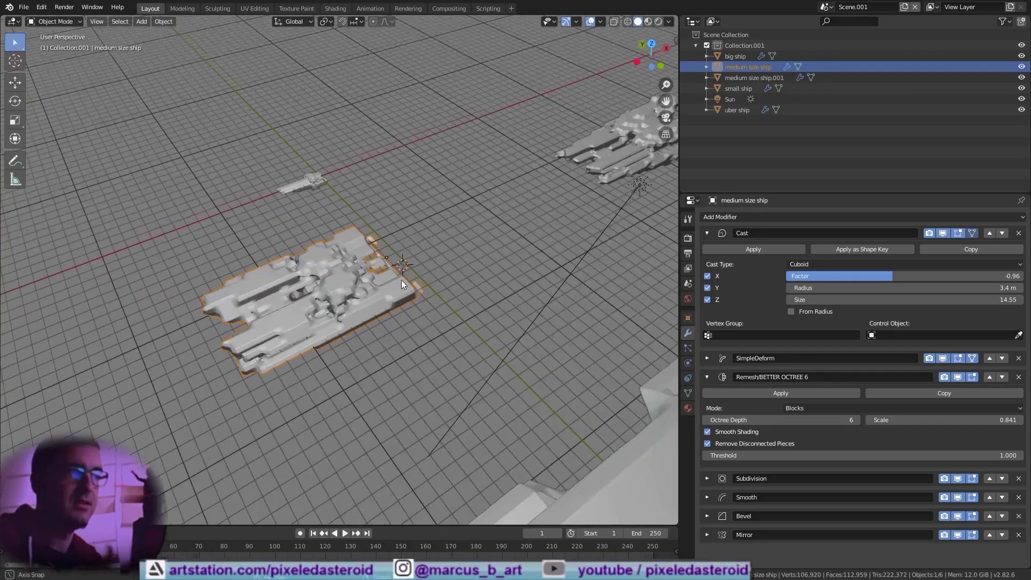
pyautogui.scroll(-3, 403, 278)
pyautogui.hotkey('shift', 'd')
pyautogui.press('x')
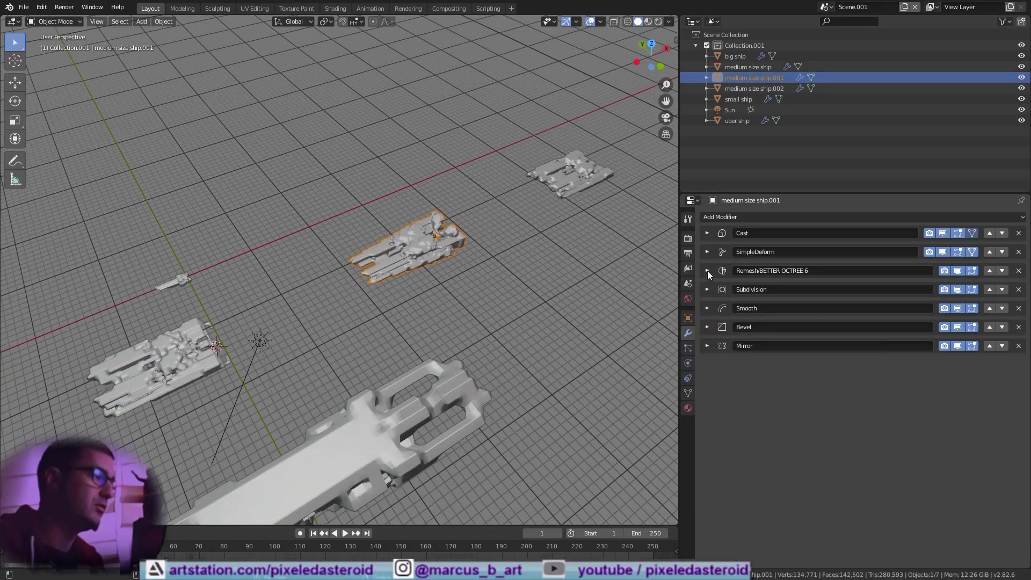
# - Lower the Remesh octree depth to 5 on the first copy of the medium ship
pyautogui.click(707, 270)
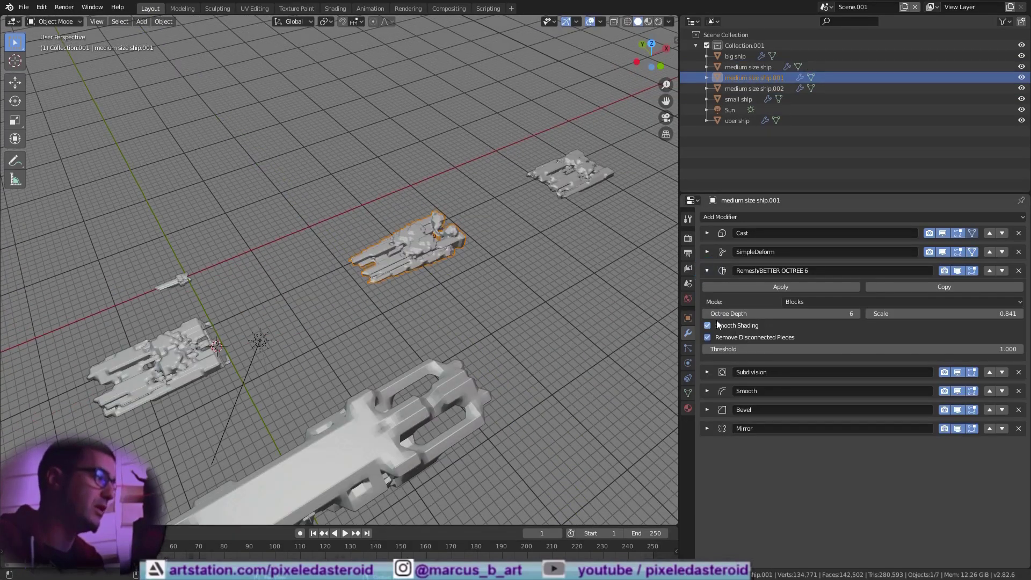
pyautogui.click(560, 168)
pyautogui.click(180, 342)
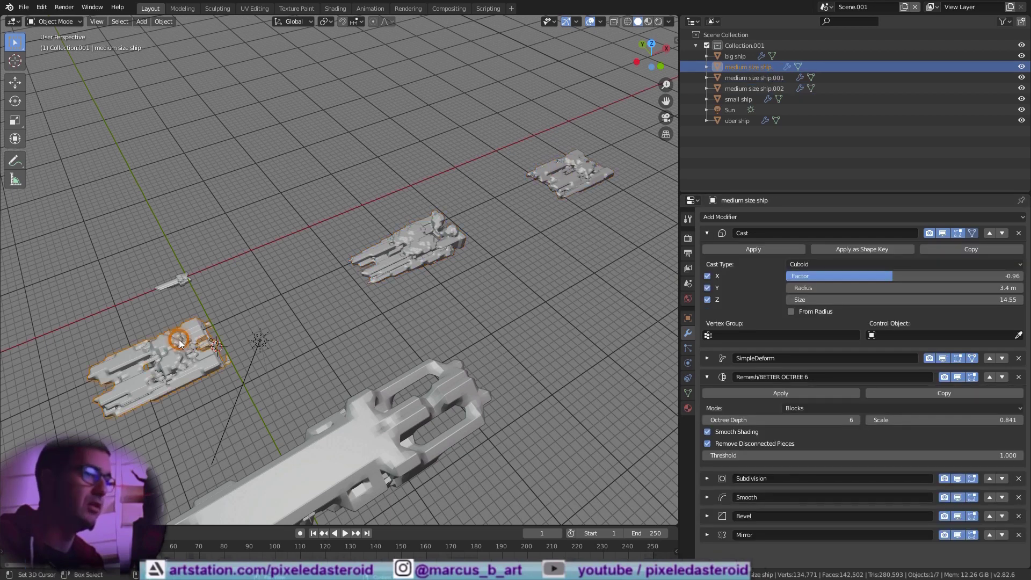
pyautogui.click(451, 244)
pyautogui.click(707, 316)
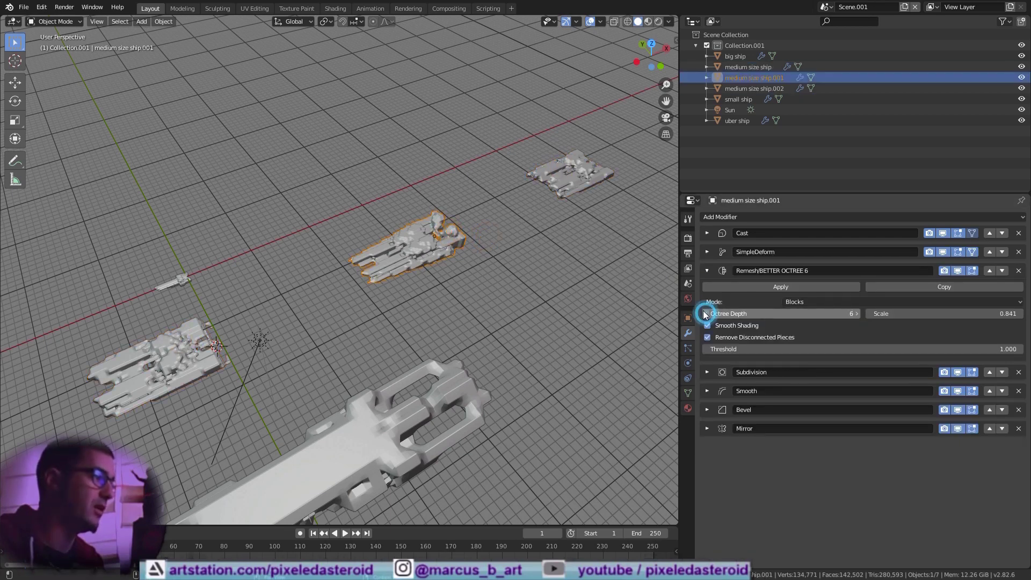
# - Try an octree depth of 5 twice on the farthest copy's Remesh modifier, setting it back to 6 each time
pyautogui.click(588, 171)
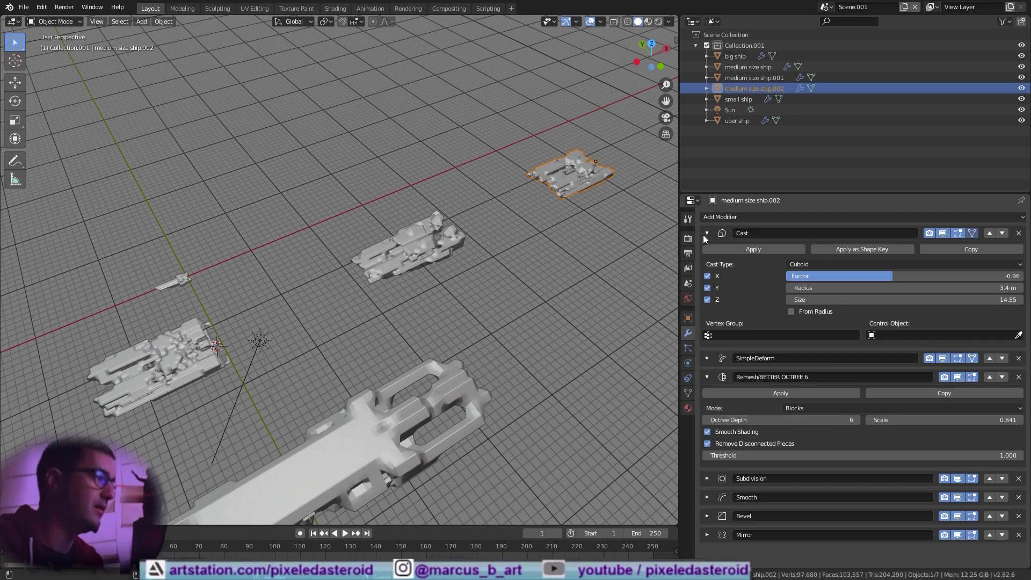
pyautogui.click(706, 234)
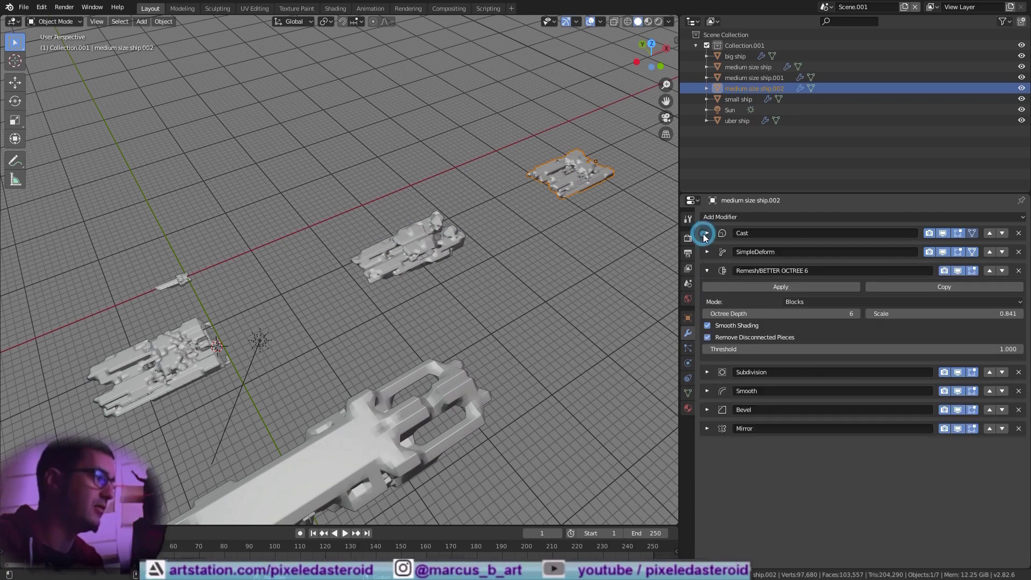
pyautogui.click(707, 313)
pyautogui.keyDown('shift'); pyautogui.moveTo(542, 196); pyautogui.dragTo(495, 205, button='middle'); pyautogui.keyUp('shift')
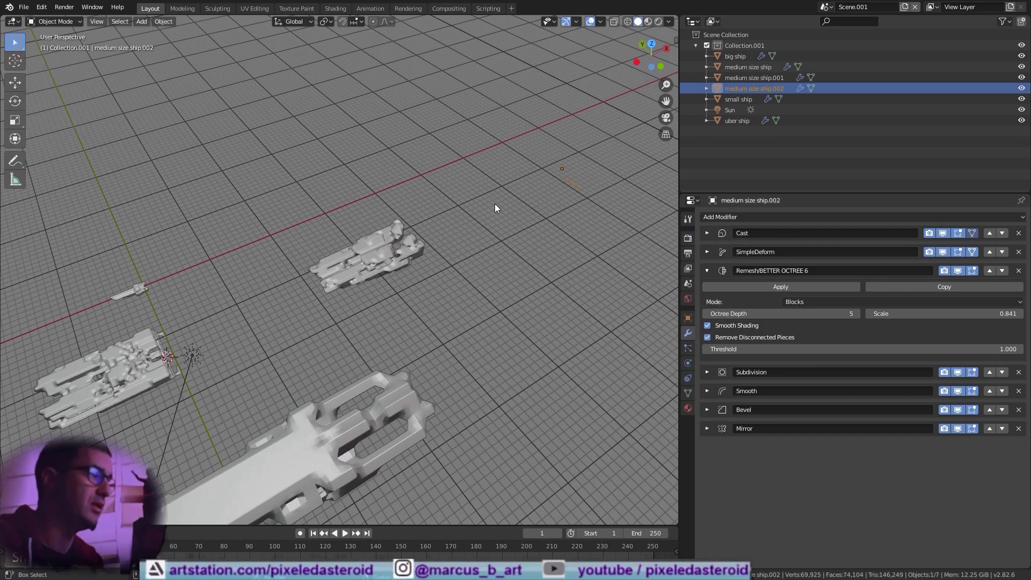
pyautogui.click(856, 313)
pyautogui.keyDown('shift'); pyautogui.moveTo(510, 208); pyautogui.dragTo(446, 307, button='middle'); pyautogui.keyUp('shift')
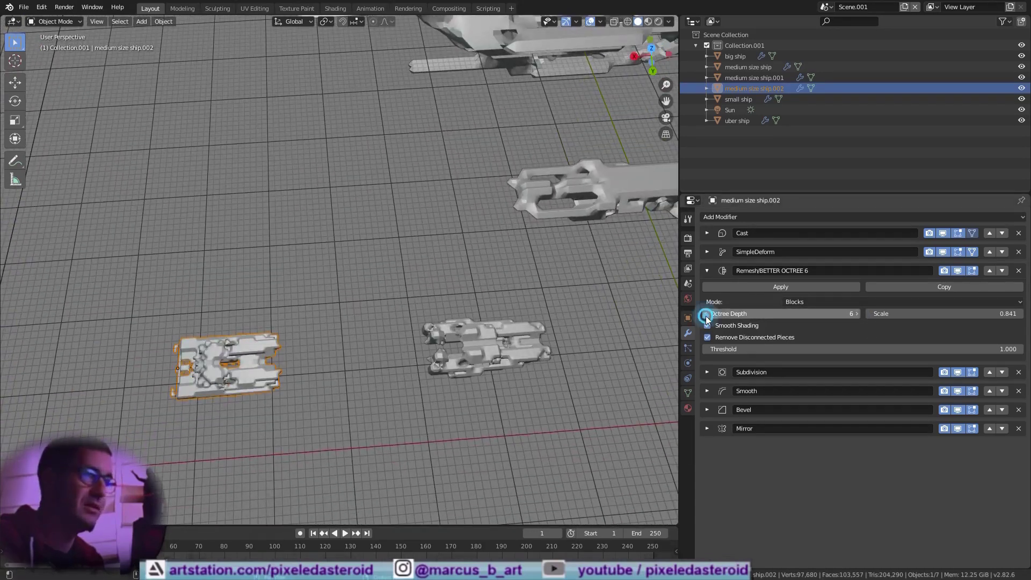
pyautogui.click(707, 314)
pyautogui.click(857, 314)
pyautogui.moveTo(567, 281); pyautogui.dragTo(436, 257, button='middle')
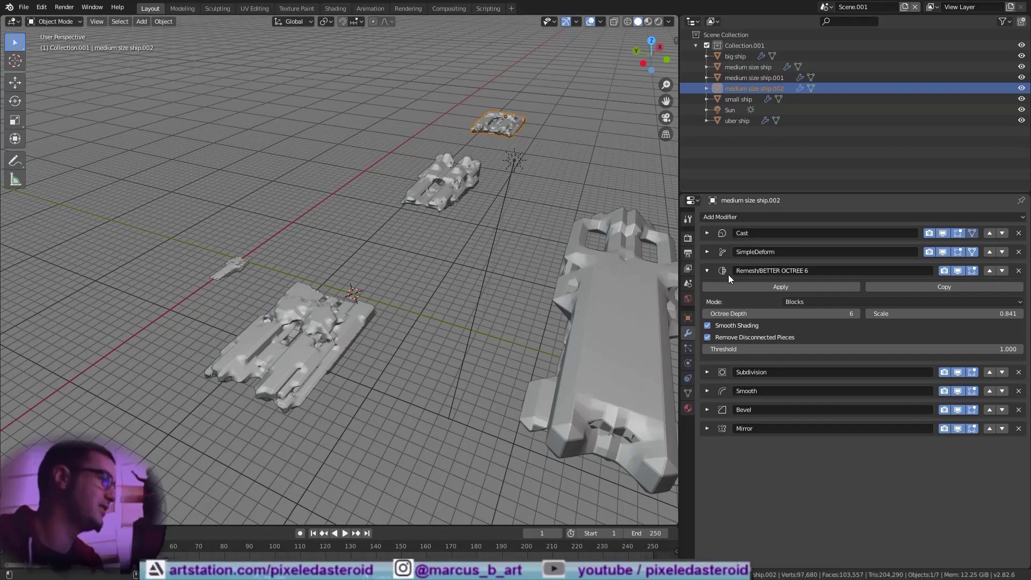
pyautogui.click(707, 271)
# - Convert the first medium ship copy to a plain mesh with its modifiers baked in
pyautogui.moveTo(618, 266); pyautogui.dragTo(425, 215, button='middle')
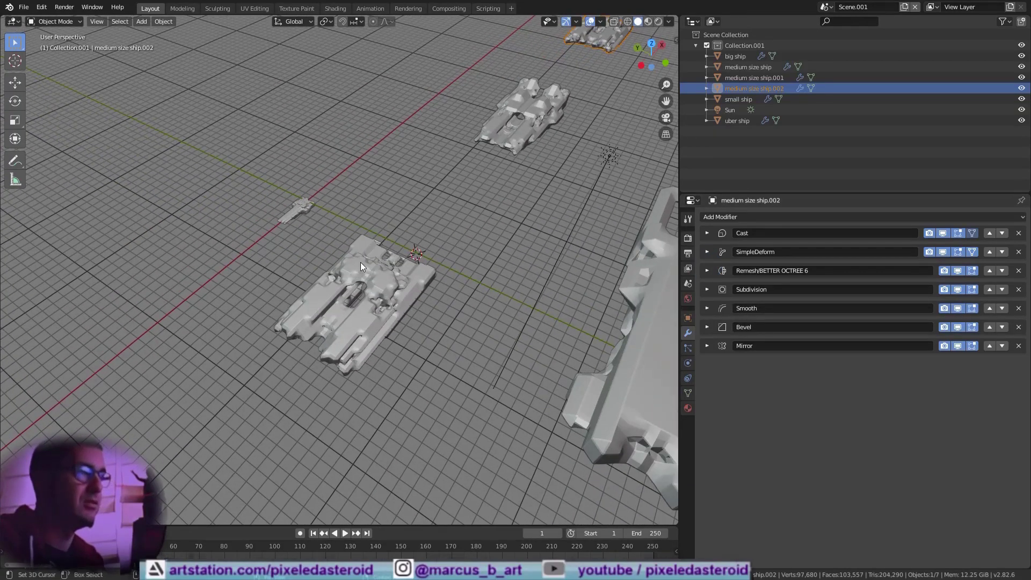
pyautogui.keyDown('shift'); pyautogui.moveTo(529, 123); pyautogui.dragTo(405, 249, button='middle'); pyautogui.keyUp('shift')
pyautogui.click(401, 224)
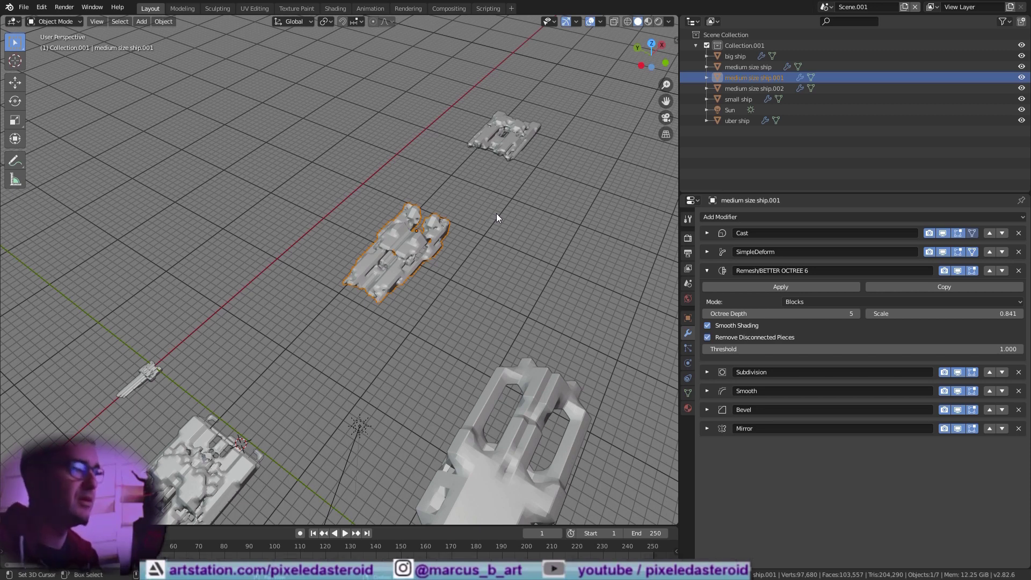
pyautogui.click(159, 21)
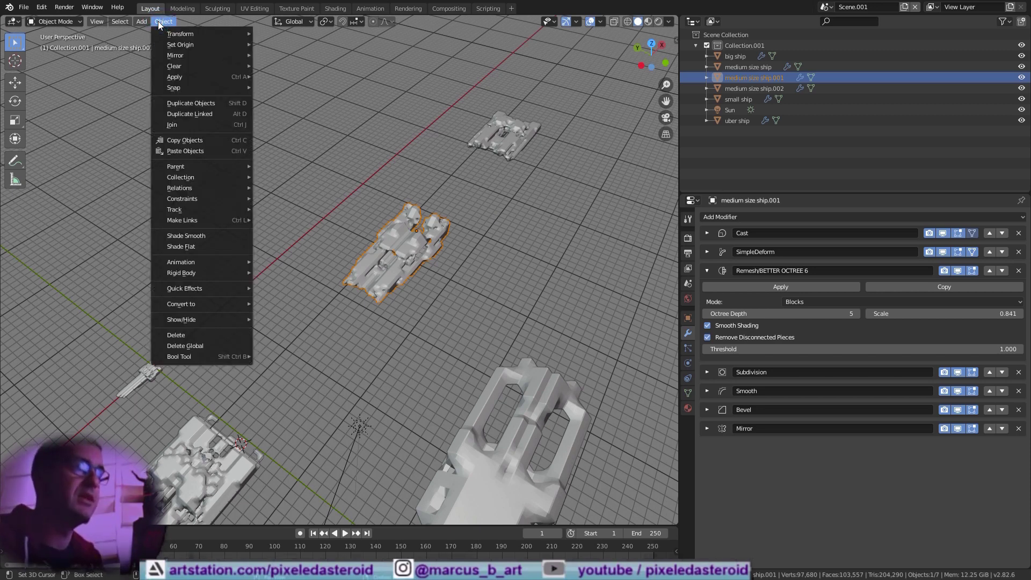
pyautogui.moveTo(234, 306)
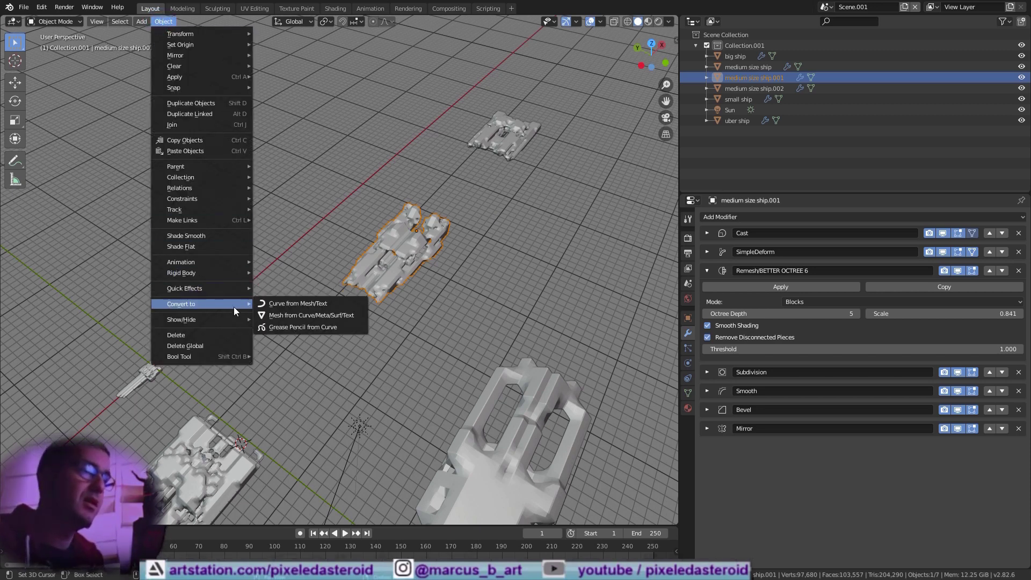
pyautogui.click(347, 316)
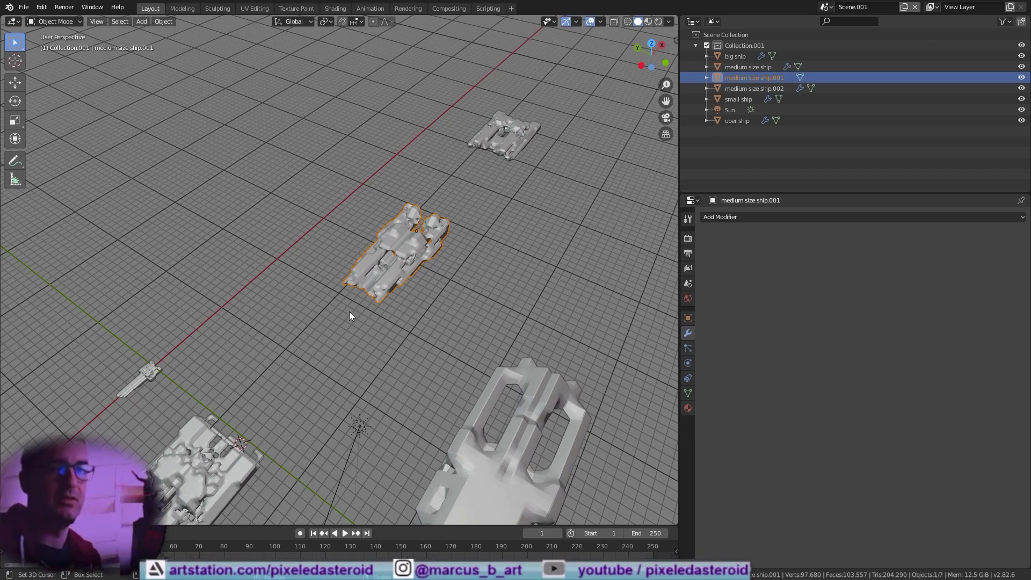
# - Examine the converted medium ship's mesh topology in Edit Mode and its overall form from several angles in Object Mode
pyautogui.moveTo(468, 257); pyautogui.dragTo(379, 230, button='middle')
pyautogui.scroll(4, 199, 222)
pyautogui.scroll(-3, 241, 230)
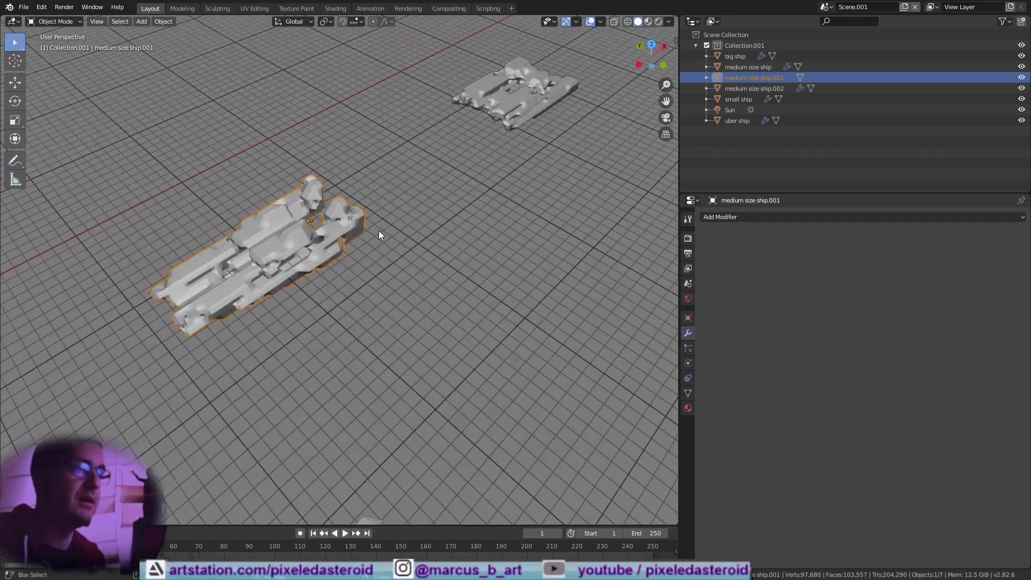
pyautogui.press('Tab')
pyautogui.moveTo(263, 239); pyautogui.dragTo(344, 226, button='middle')
pyautogui.keyDown('shift'); pyautogui.moveTo(344, 226); pyautogui.dragTo(365, 199, button='middle'); pyautogui.keyUp('shift')
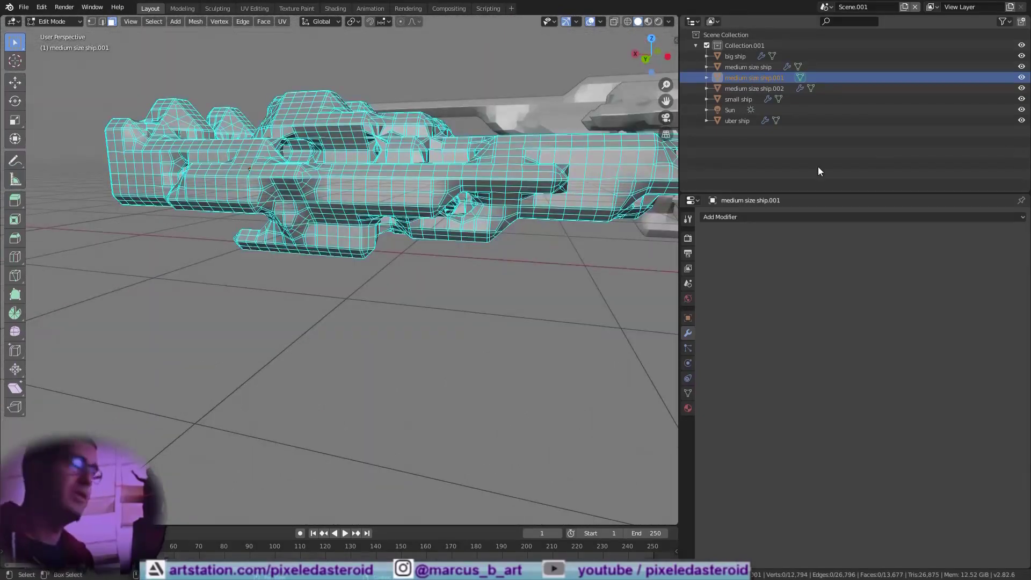
pyautogui.moveTo(426, 180); pyautogui.dragTo(382, 217, button='middle')
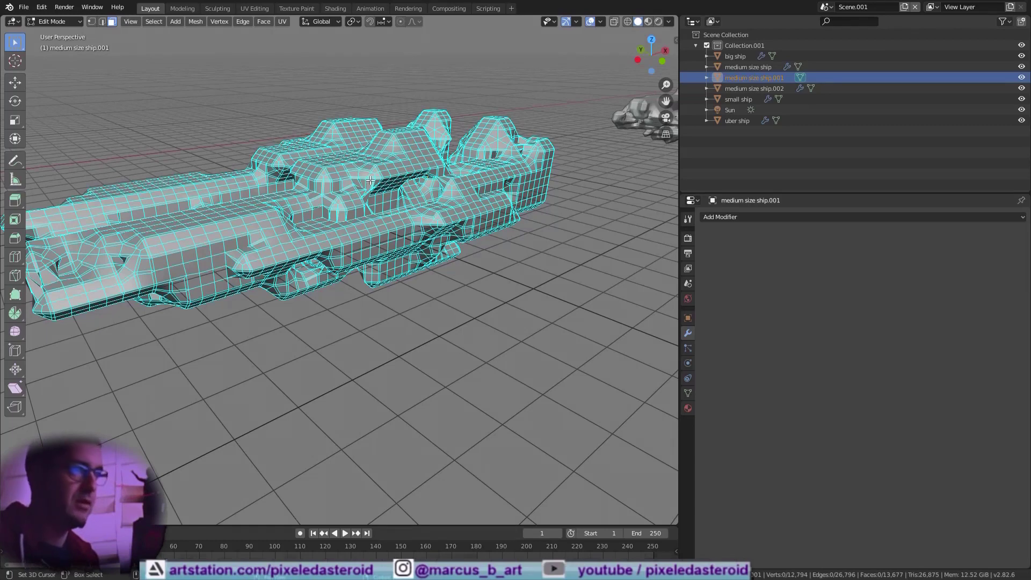
pyautogui.press('Tab')
pyautogui.moveTo(370, 179); pyautogui.dragTo(491, 213, button='middle')
pyautogui.click(766, 218)
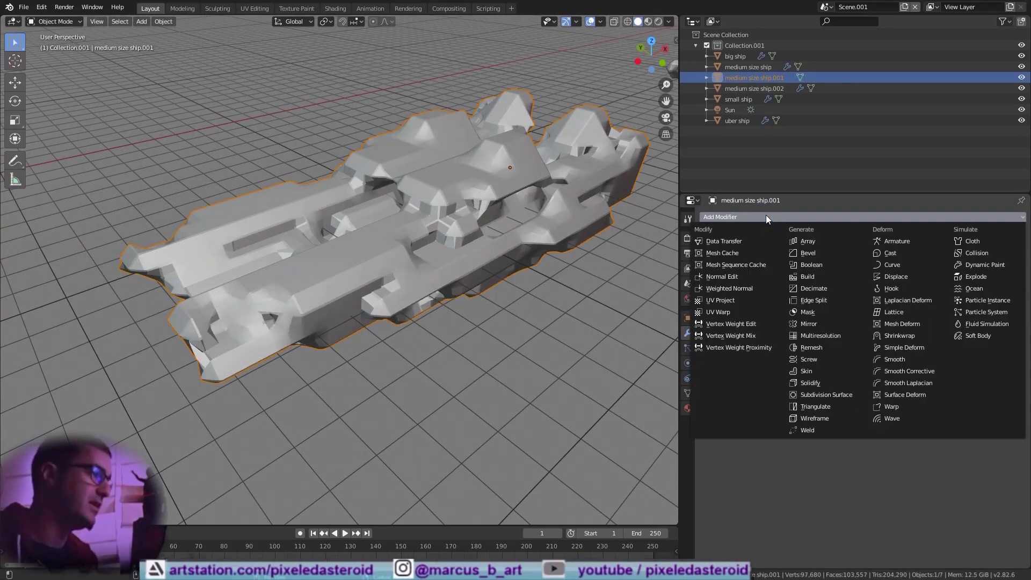
pyautogui.scroll(-5, 356, 219)
pyautogui.moveTo(356, 219); pyautogui.dragTo(459, 260, button='middle')
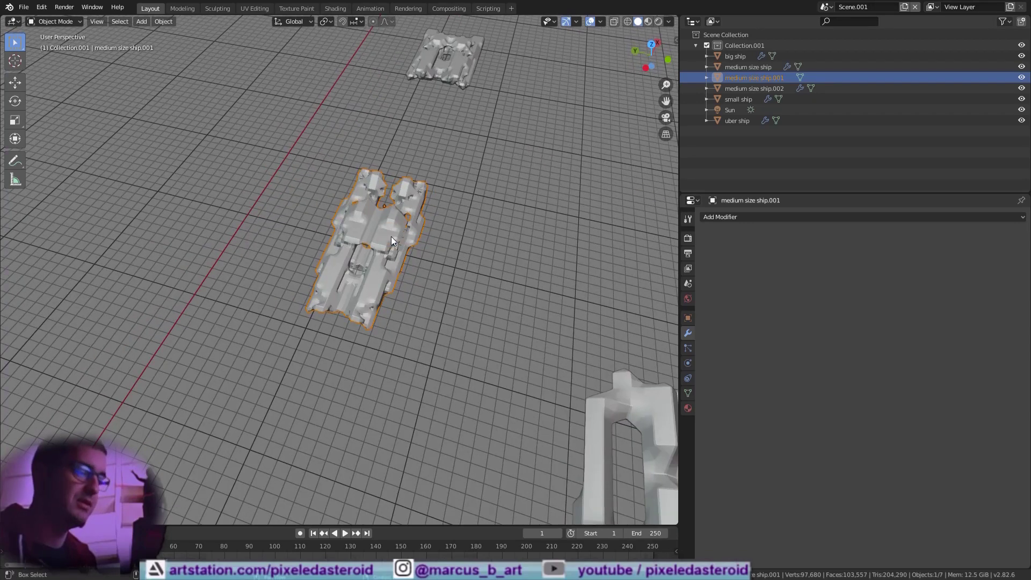
# - Duplicate the converted medium ship and move the copy along the Y axis, across the red axis line
pyautogui.hotkey('shift', 'd')
pyautogui.press('y')
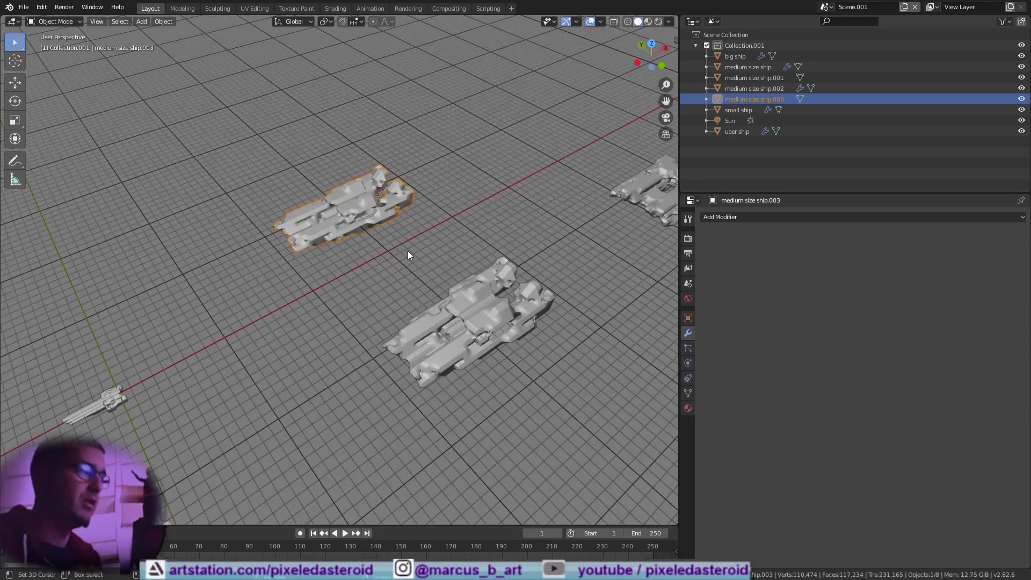
pyautogui.scroll(4, 408, 250)
pyautogui.moveTo(408, 250); pyautogui.dragTo(317, 230, button='middle')
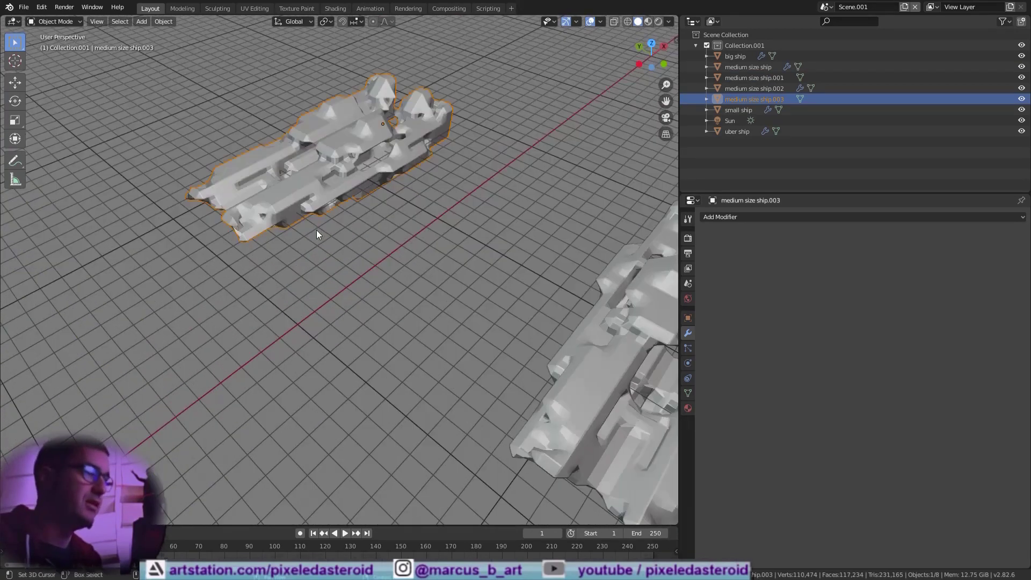
# - Add Cast, Simple Deform and Remesh modifiers to the new ship copy
pyautogui.click(771, 218)
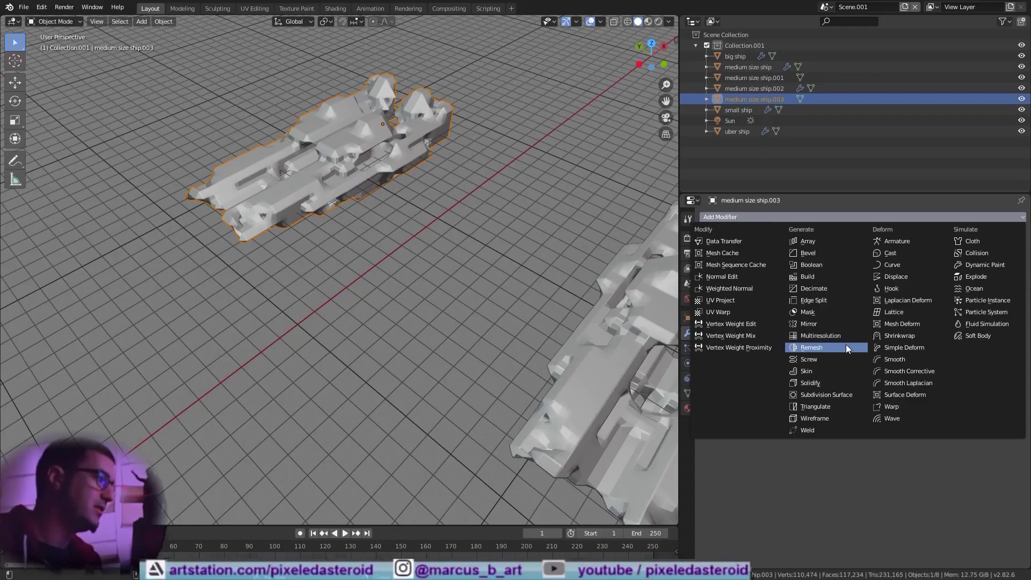
pyautogui.click(904, 348)
pyautogui.click(859, 217)
pyautogui.click(900, 349)
pyautogui.click(836, 217)
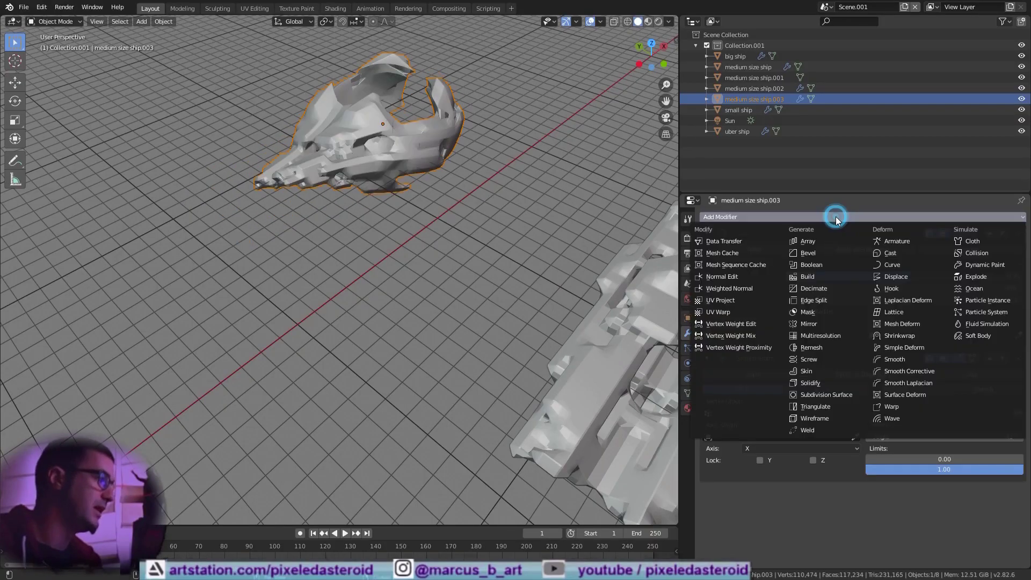
pyautogui.click(826, 347)
# - Change the Cast modifier's shape type, set Remesh to Blocks mode and raise its octree depth
pyautogui.moveTo(344, 263)
pyautogui.mouseDown(button='middle')
pyautogui.moveTo(326, 245)
pyautogui.moveTo(354, 261)
pyautogui.mouseUp(button='middle')
pyautogui.click(848, 264)
pyautogui.click(846, 312)
pyautogui.click(707, 233)
pyautogui.click(839, 418)
pyautogui.click(842, 430)
pyautogui.click(857, 429)
pyautogui.click(856, 430)
pyautogui.scroll(2, 484, 333)
pyautogui.moveTo(445, 349); pyautogui.dragTo(478, 357, button='middle')
pyautogui.moveTo(585, 355); pyautogui.dragTo(547, 330, button='middle')
pyautogui.click(707, 386)
# - Add a Smooth modifier with a factor of 2 and a Subdivision Surface modifier of the Simple type
pyautogui.click(722, 217)
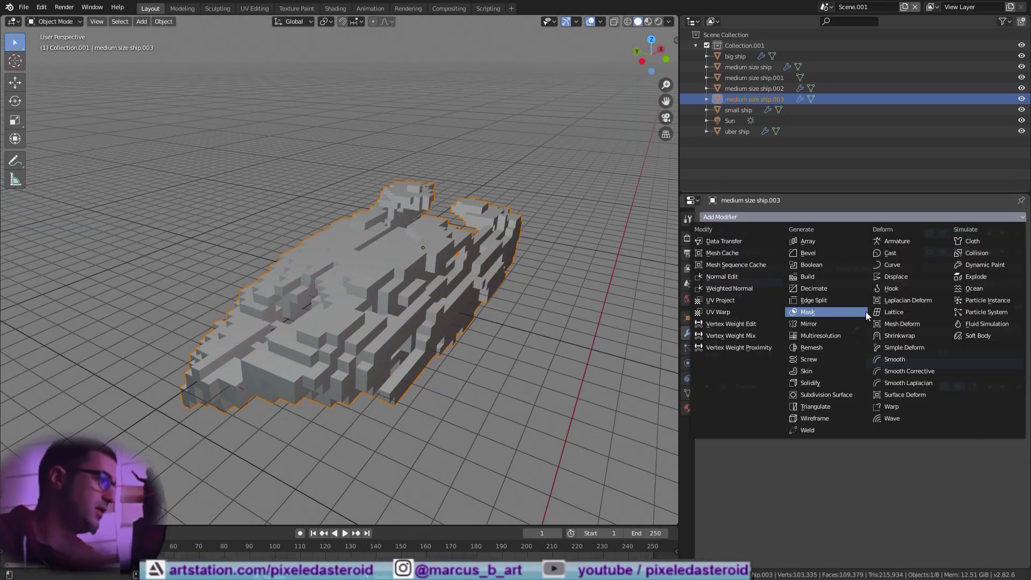
pyautogui.click(910, 359)
pyautogui.doubleClick(918, 438)
pyautogui.write('2')
pyautogui.press('Return')
pyautogui.click(758, 217)
pyautogui.click(821, 392)
pyautogui.click(943, 437)
pyautogui.moveTo(472, 290); pyautogui.dragTo(446, 337, button='middle')
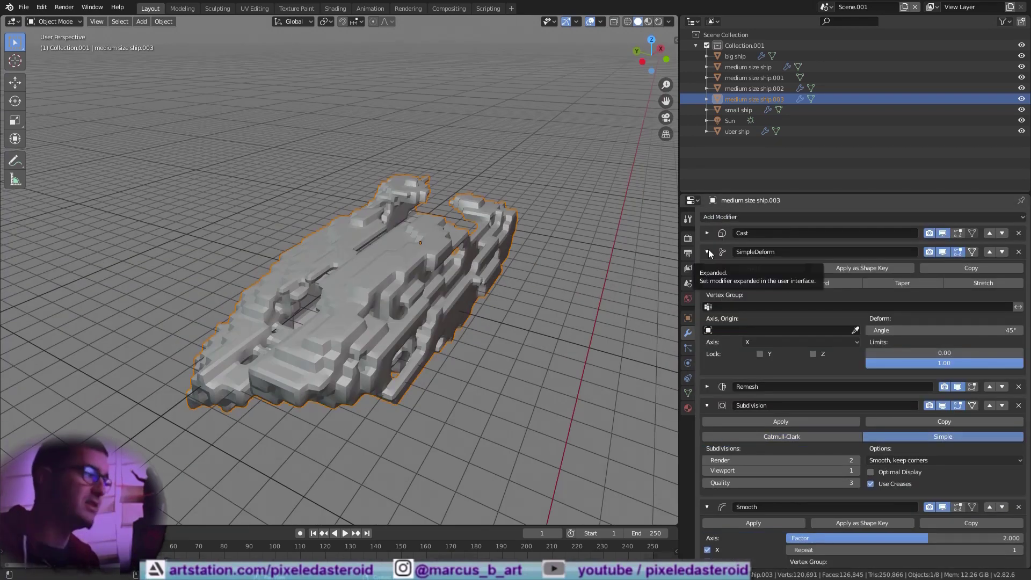
# - Switch the Simple Deform modifier to Taper along the Y axis with Z locked
pyautogui.click(707, 406)
pyautogui.click(902, 283)
pyautogui.scroll(2, 484, 301)
# - Add a Mirror modifier to the ship copy and mirror it on the Y axis instead of X
pyautogui.click(838, 218)
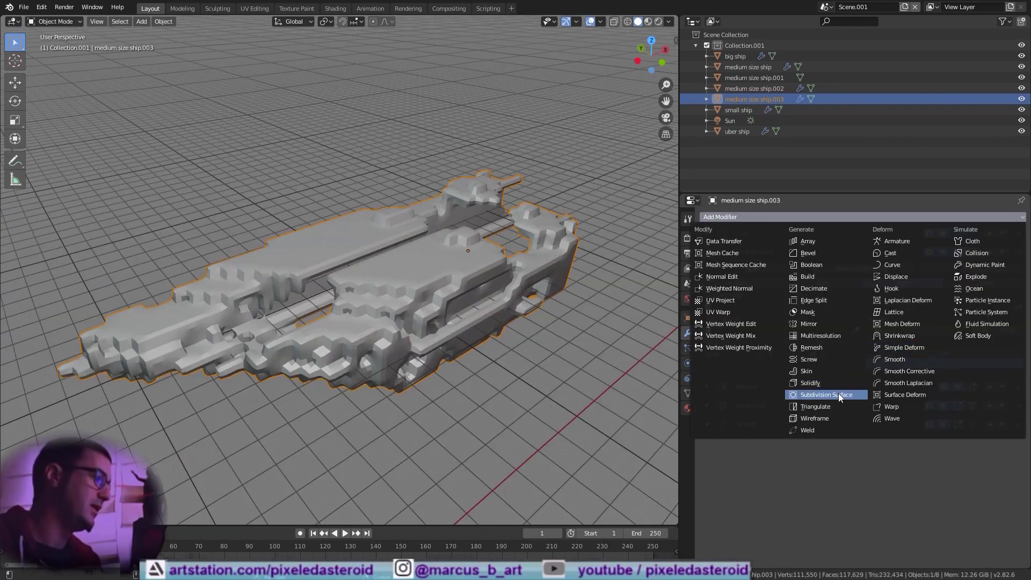
pyautogui.click(824, 324)
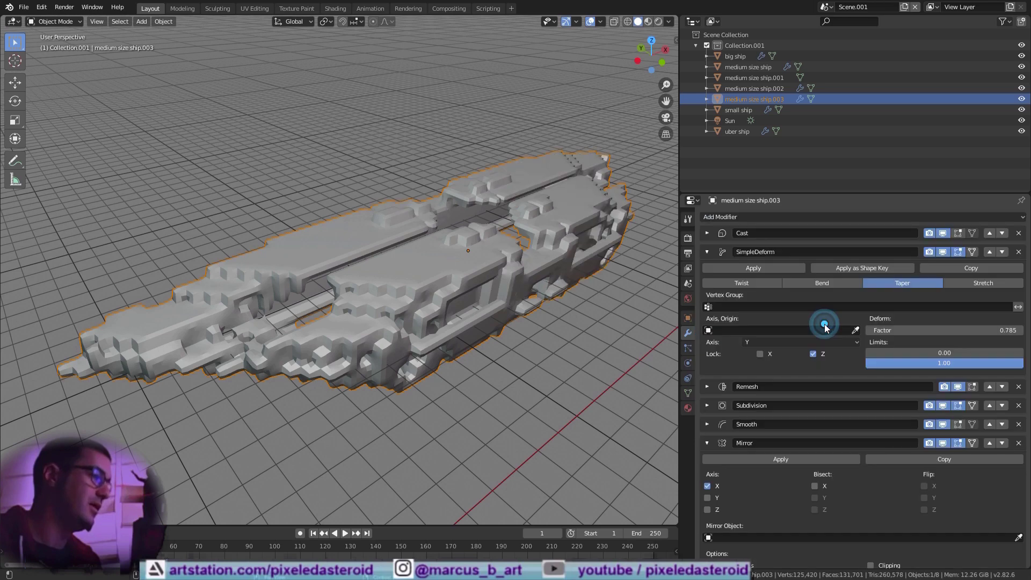
pyautogui.click(707, 486)
pyautogui.click(707, 498)
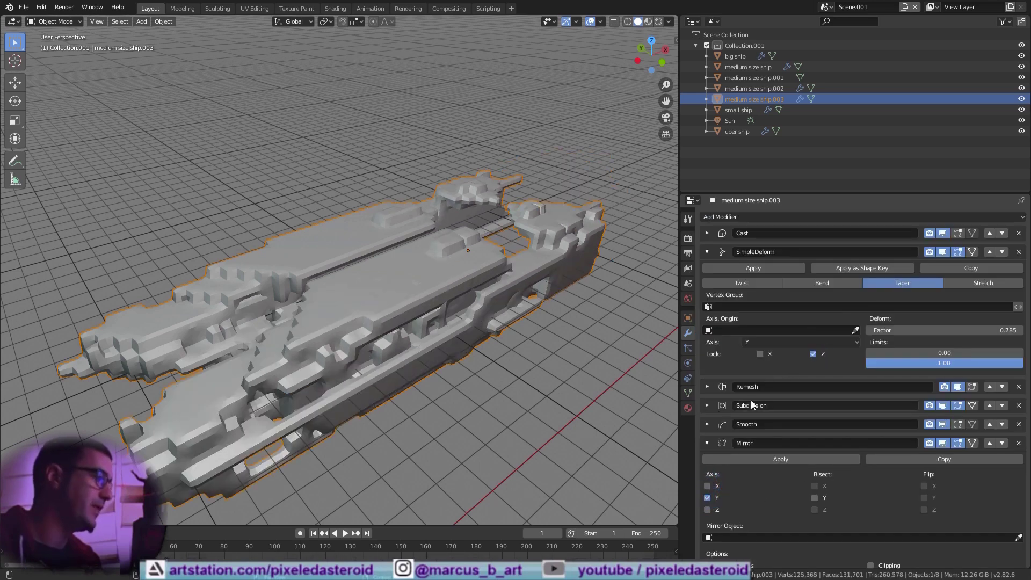
pyautogui.click(706, 251)
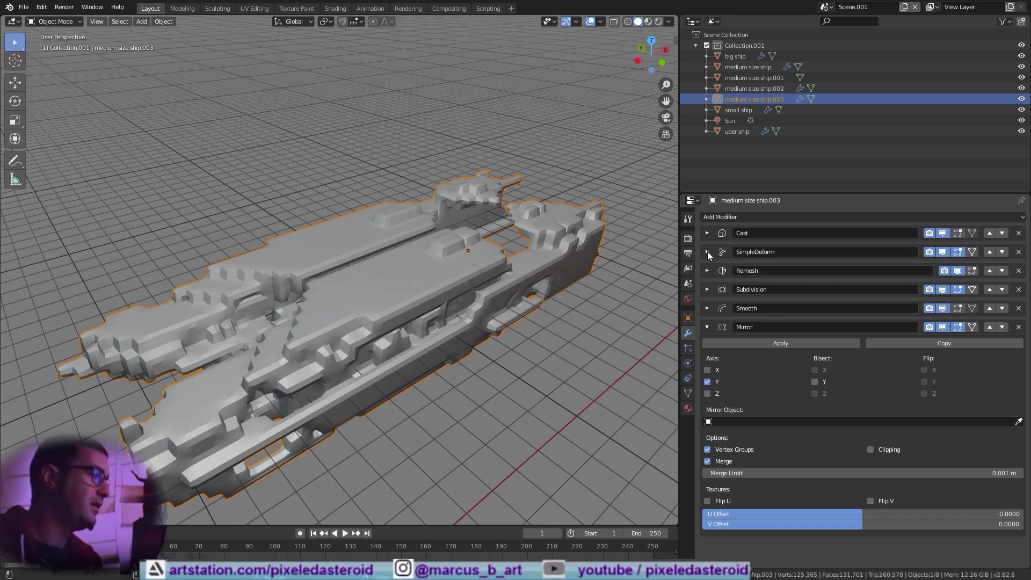
pyautogui.click(705, 327)
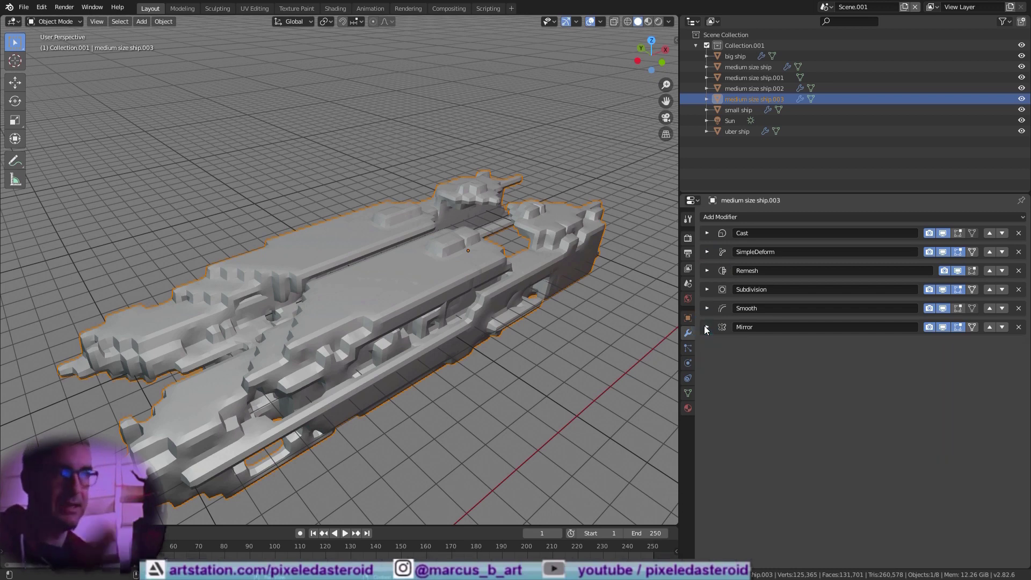
# - Try the Mirror modifier's Bisect and Flip options on the Y axis, and switch both off again
pyautogui.click(706, 327)
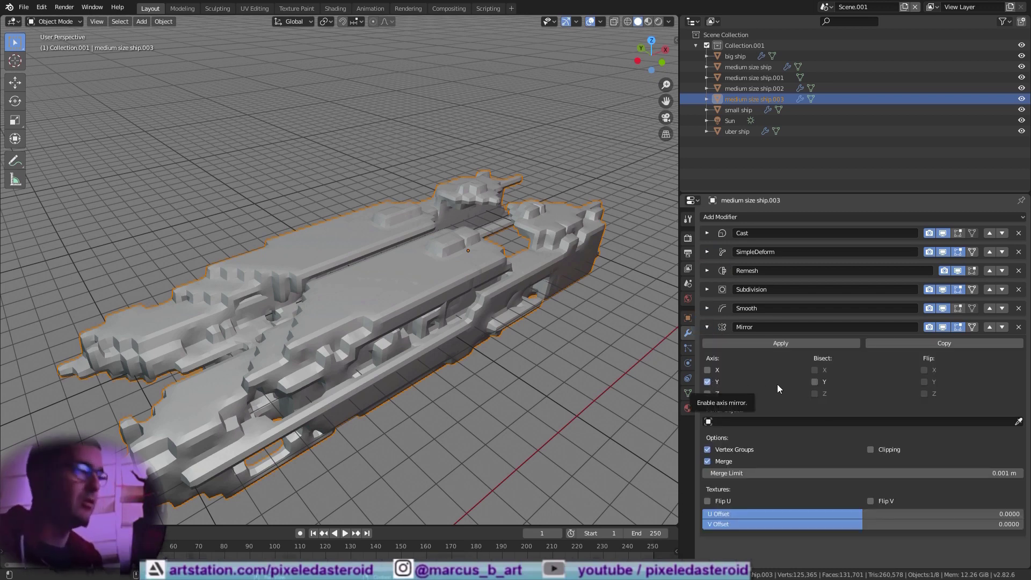
pyautogui.click(814, 381)
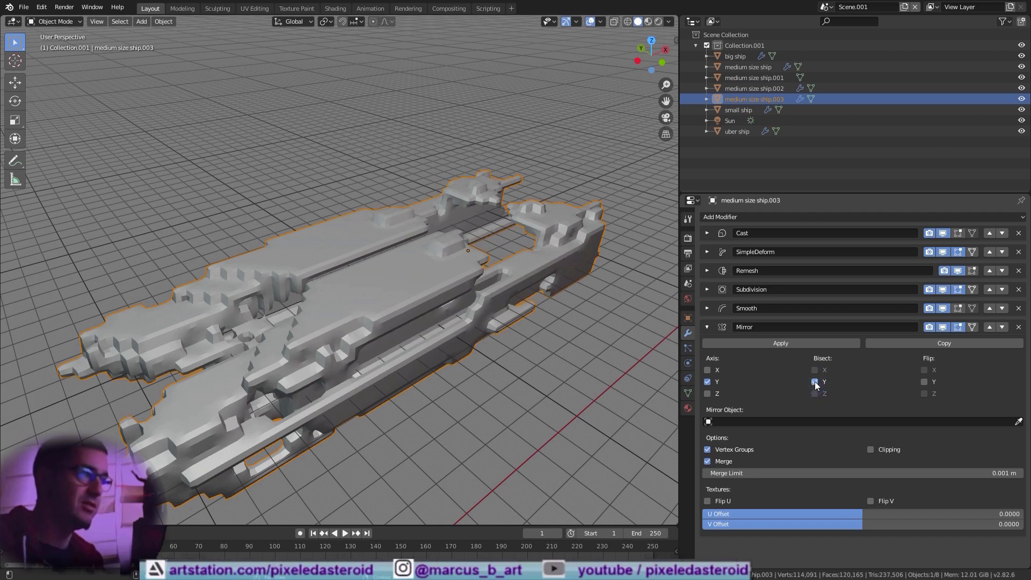
pyautogui.click(923, 381)
pyautogui.click(924, 382)
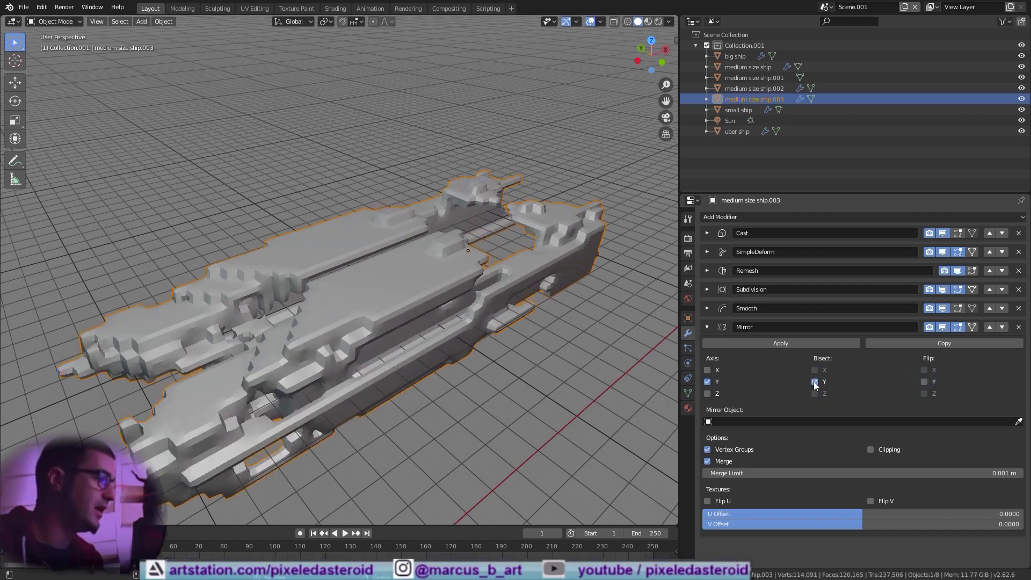
pyautogui.click(815, 381)
pyautogui.click(708, 327)
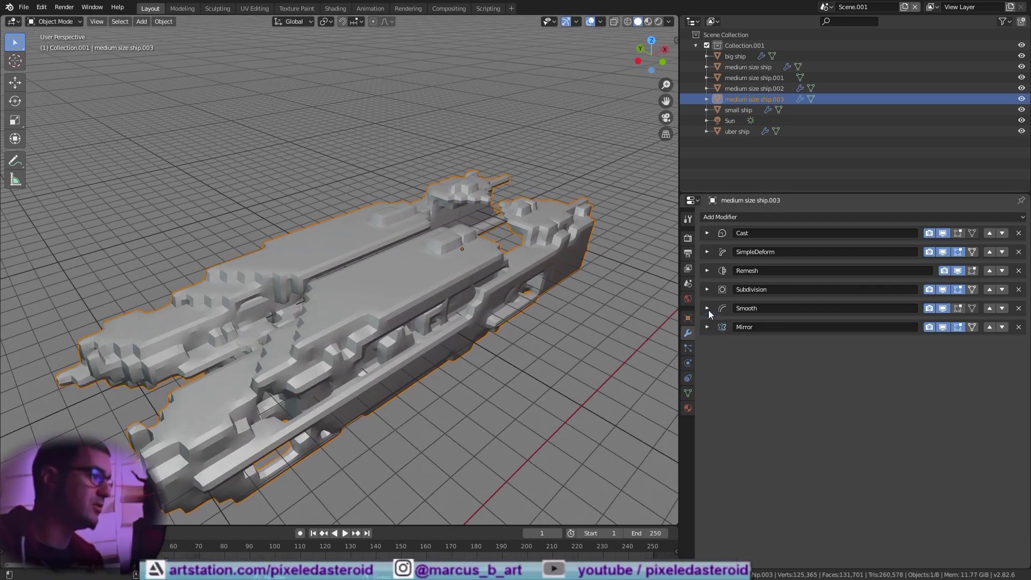
# - Delete the mirrored experimental ship copy
pyautogui.moveTo(445, 246); pyautogui.dragTo(447, 195, button='middle')
pyautogui.scroll(-6, 542, 275)
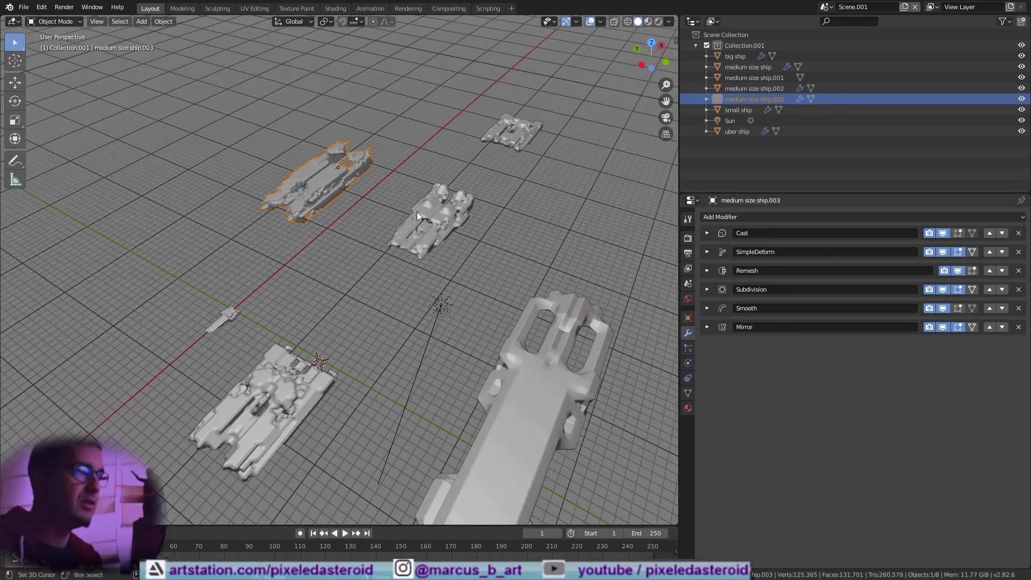
pyautogui.press('Delete')
# - Select the converted medium ship and frame it in the viewport
pyautogui.click(437, 224)
pyautogui.press('KP_Decimal')
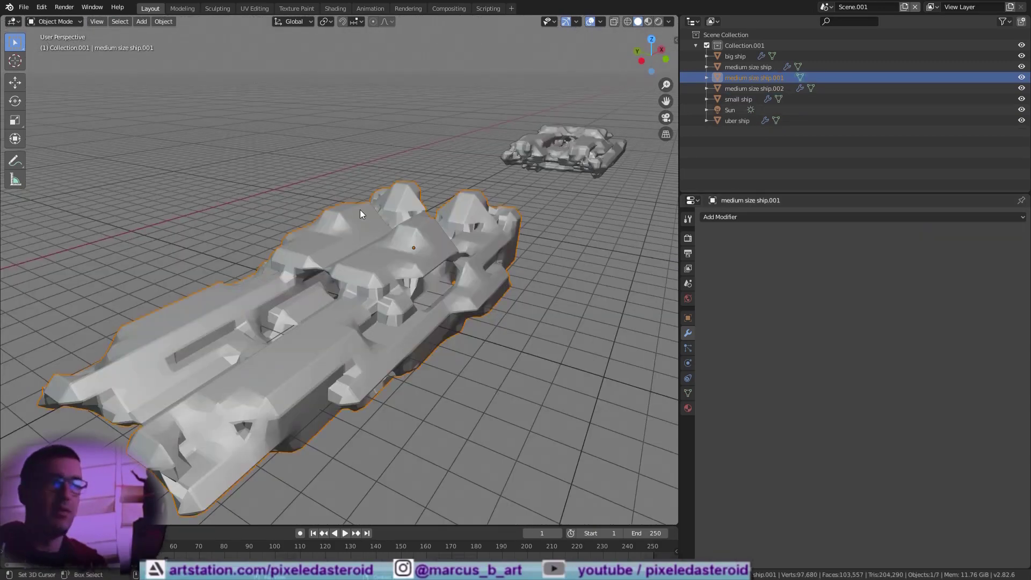
pyautogui.moveTo(359, 213); pyautogui.dragTo(399, 222, button='middle')
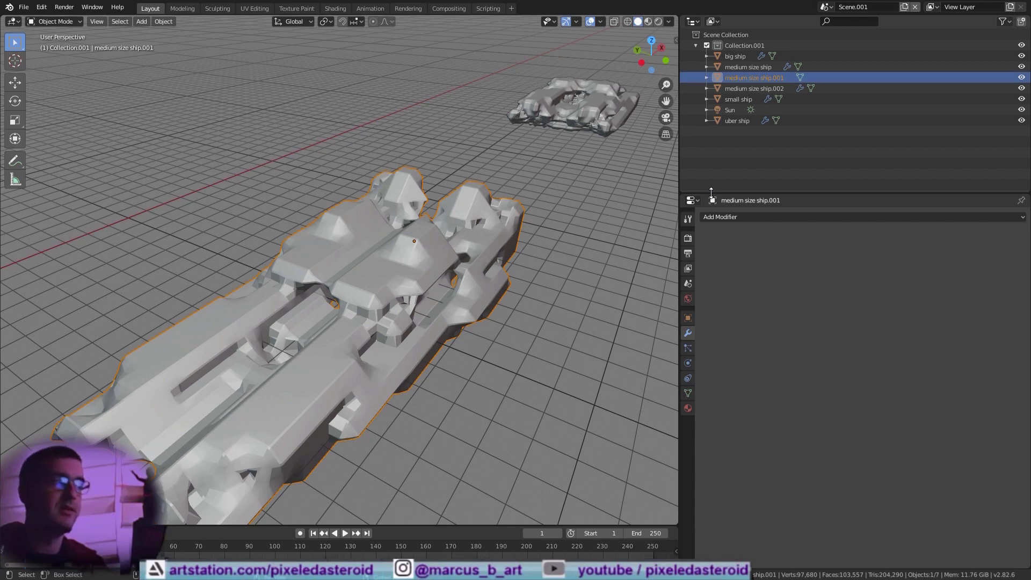
# - Turn the Outliner area into a Shader Editor and enlarge it to make room for the ship's material nodes
pyautogui.moveTo(711, 192); pyautogui.dragTo(711, 309)
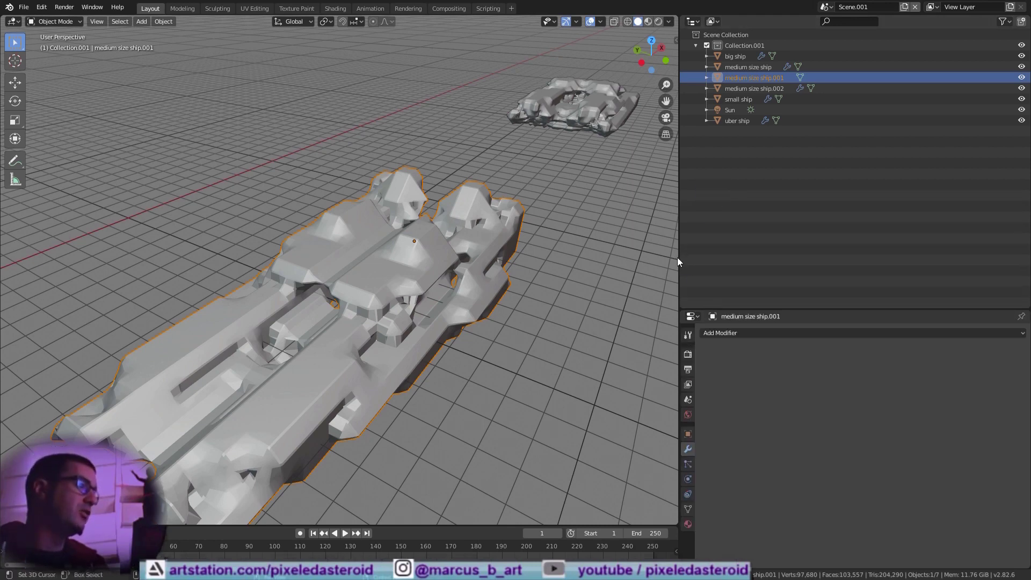
pyautogui.moveTo(678, 257); pyautogui.dragTo(632, 257)
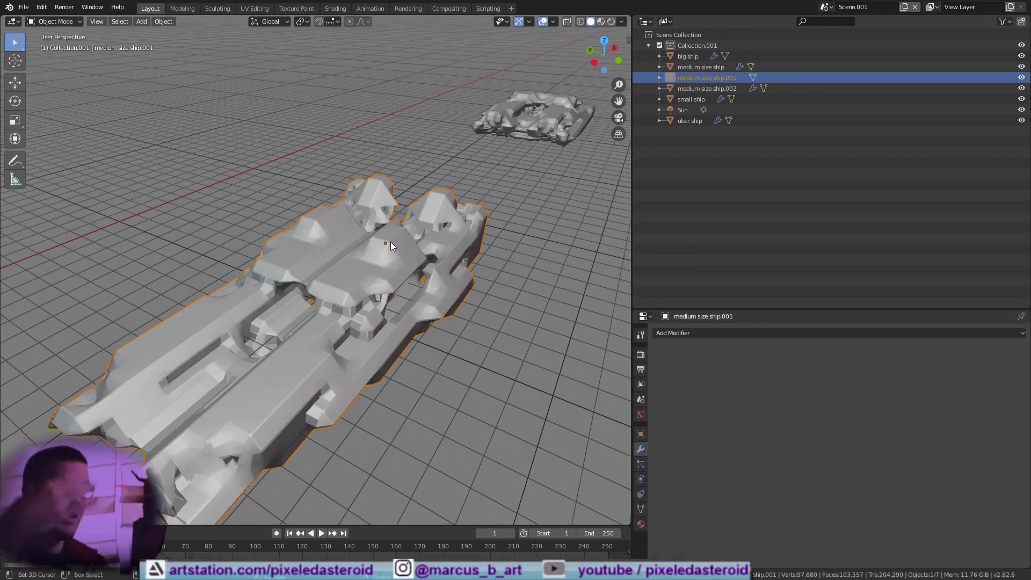
pyautogui.click(645, 22)
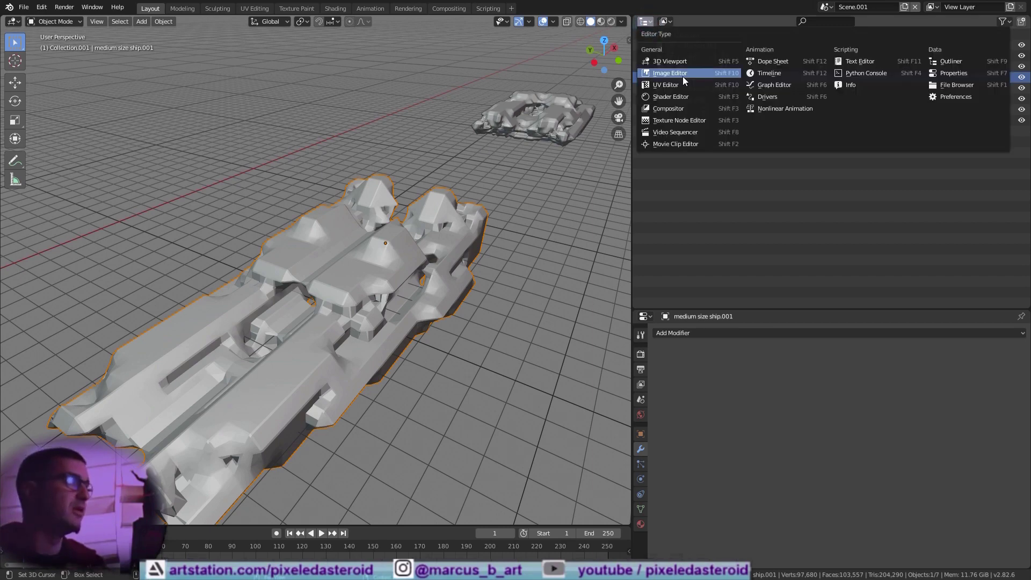
pyautogui.click(687, 95)
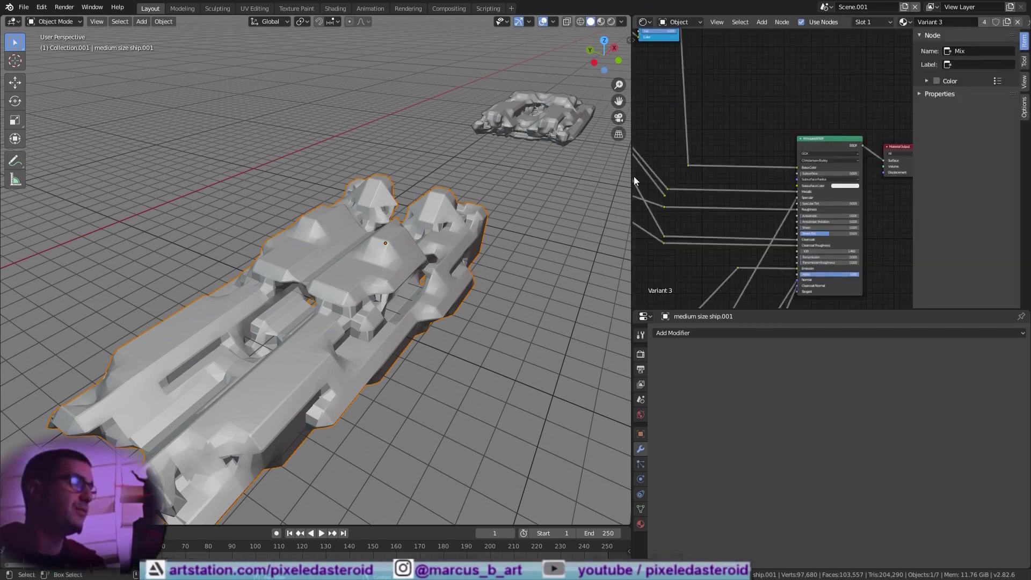
pyautogui.moveTo(633, 176); pyautogui.dragTo(368, 176)
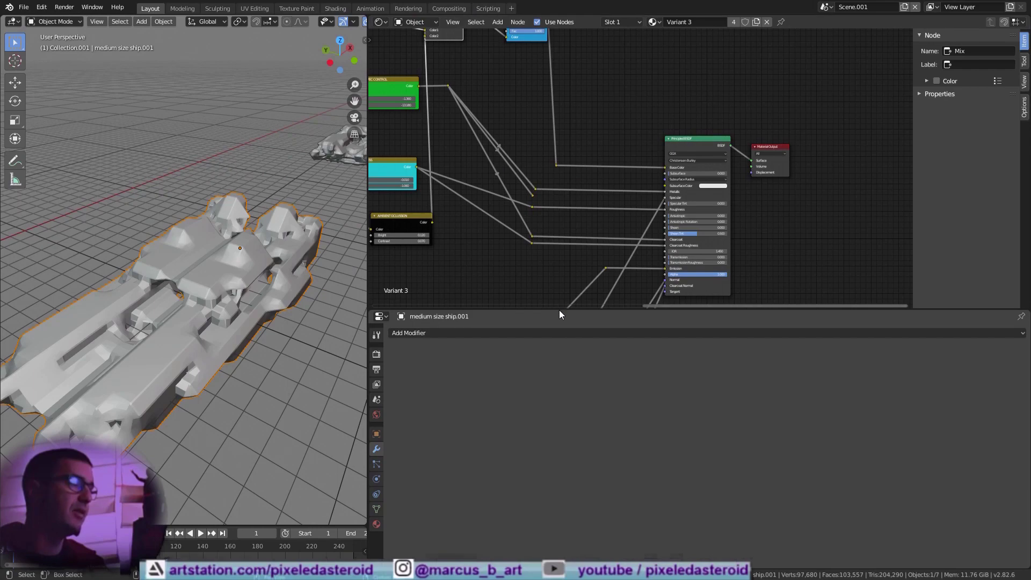
pyautogui.moveTo(560, 311); pyautogui.dragTo(564, 482)
# - Bring the whole Variant 3 node tree into view and show the converted ship in Rendered shading
pyautogui.scroll(-2, 576, 198)
pyautogui.moveTo(577, 199); pyautogui.dragTo(773, 96, button='middle')
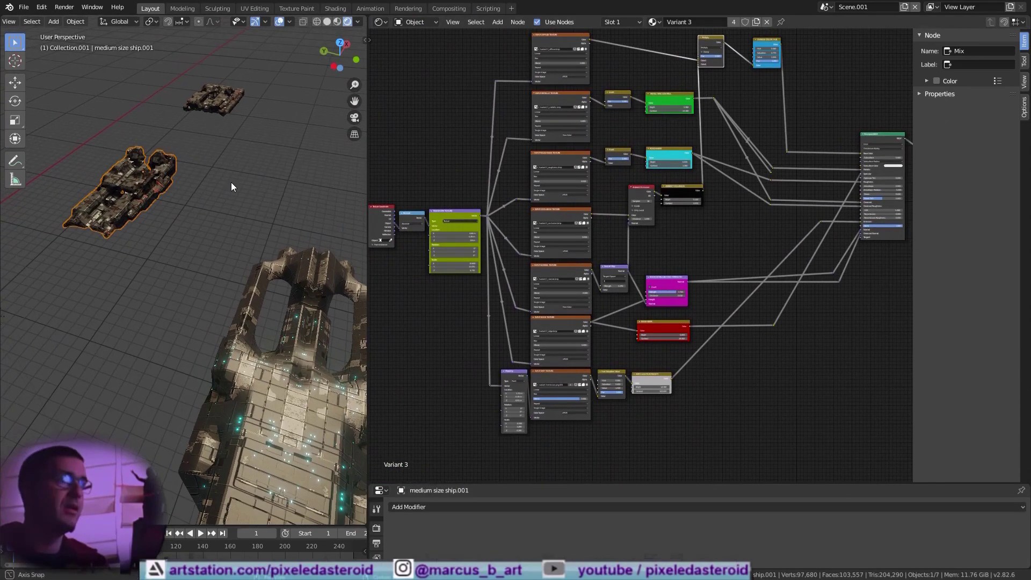
pyautogui.moveTo(231, 182); pyautogui.dragTo(249, 209, button='middle')
pyautogui.scroll(3, 259, 207)
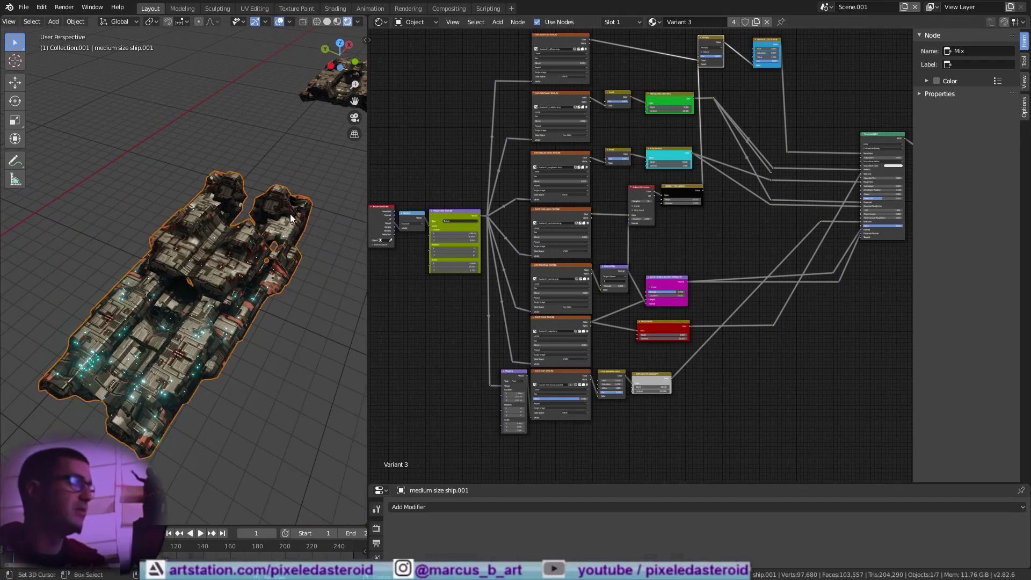
# - Try the variant 1 material on the converted ship and inspect its surface detail
pyautogui.click(653, 22)
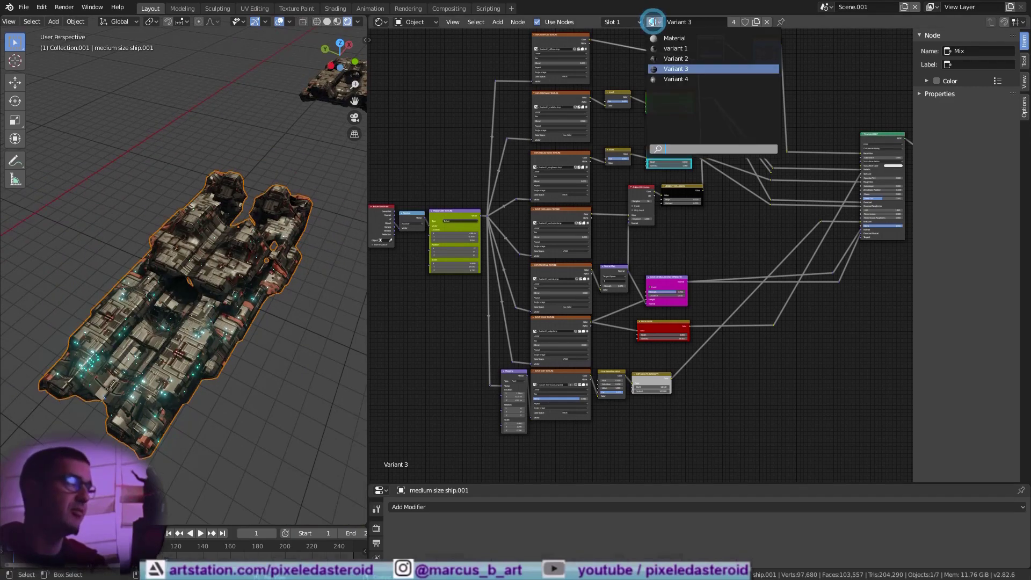
pyautogui.click(677, 48)
pyautogui.scroll(6, 253, 285)
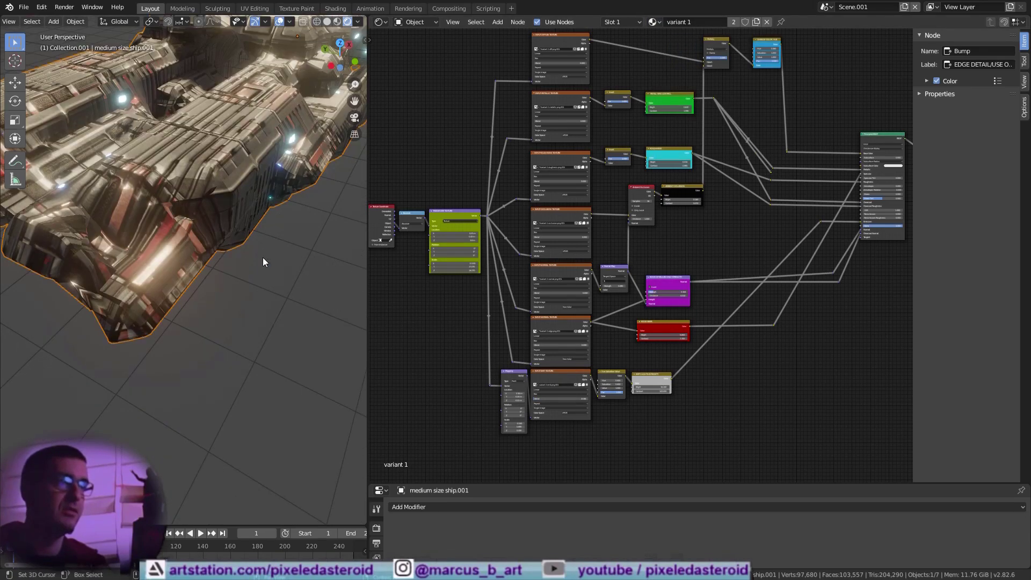
pyautogui.scroll(-5, 255, 252)
pyautogui.moveTo(254, 252); pyautogui.dragTo(290, 231, button='middle')
# - Try the Variant 2 material on the converted ship and return it to Variant 3
pyautogui.click(654, 22)
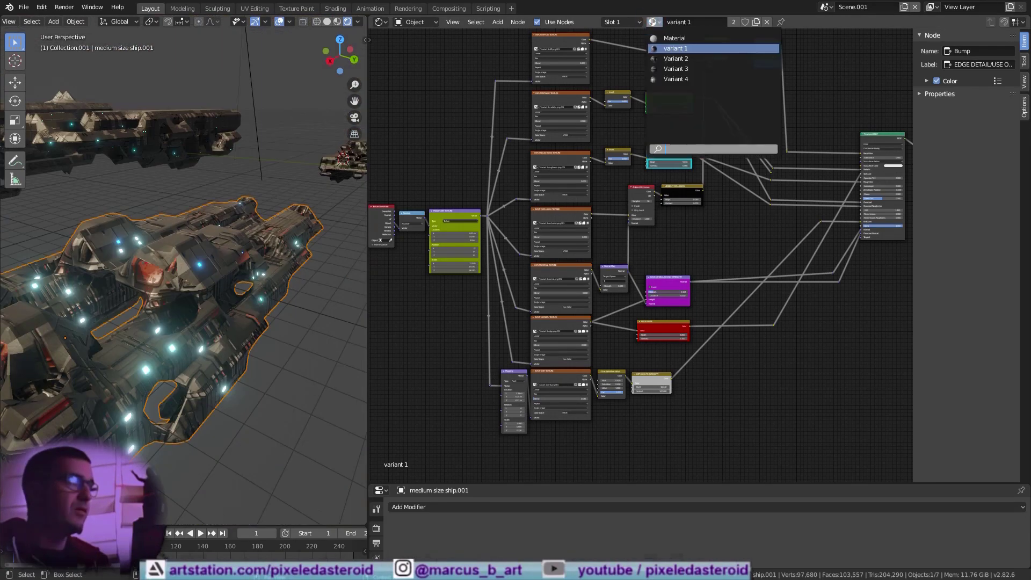
pyautogui.click(690, 59)
pyautogui.scroll(-4, 258, 245)
pyautogui.moveTo(258, 244); pyautogui.dragTo(172, 231, button='middle')
pyautogui.scroll(6, 204, 270)
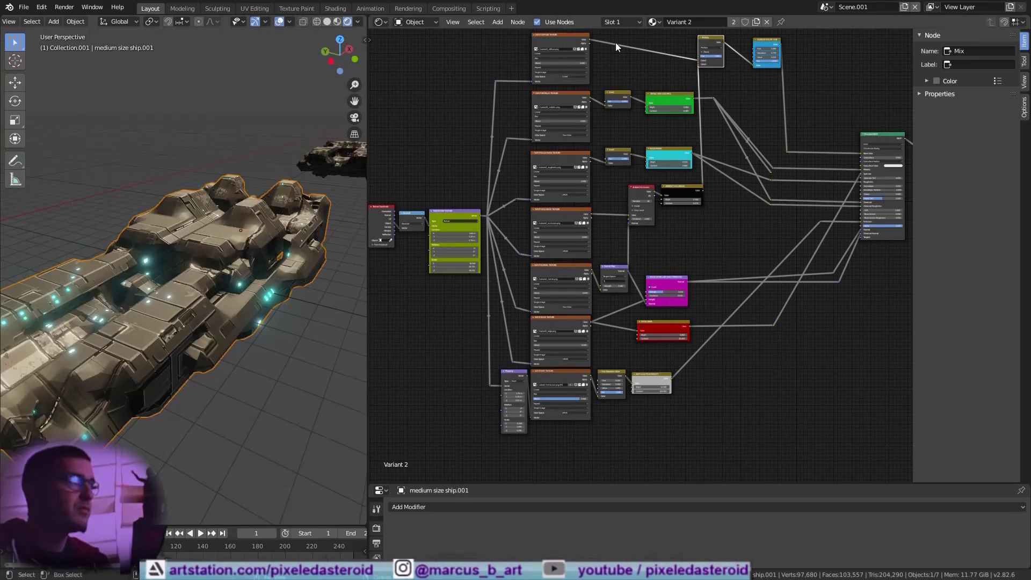
pyautogui.click(651, 22)
pyautogui.click(669, 66)
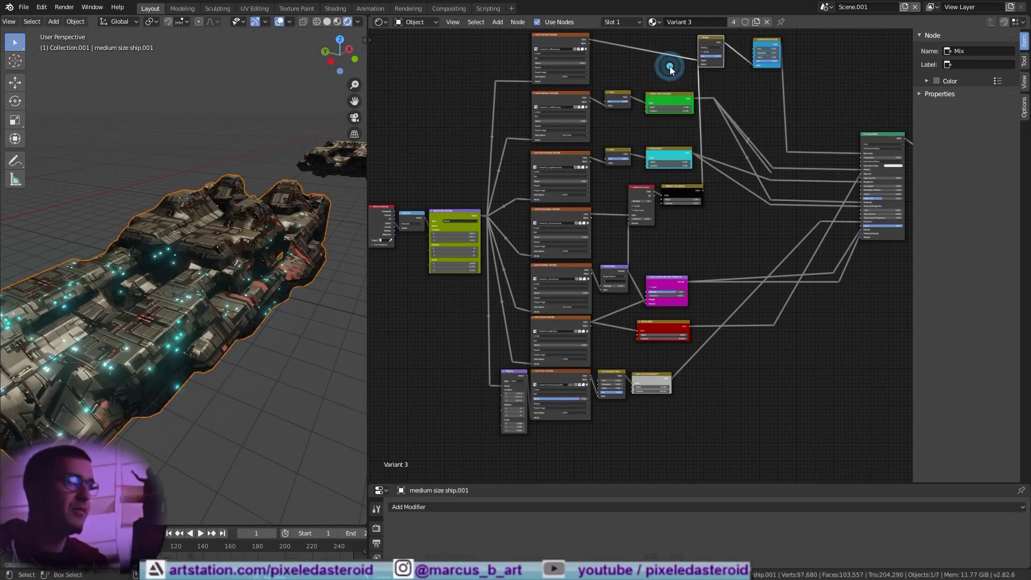
# - Make a single-user copy of the Variant 3 material for the converted ship and bring its diffuse texture node into view
pyautogui.scroll(-4, 294, 166)
pyautogui.moveTo(271, 173); pyautogui.dragTo(227, 212, button='middle')
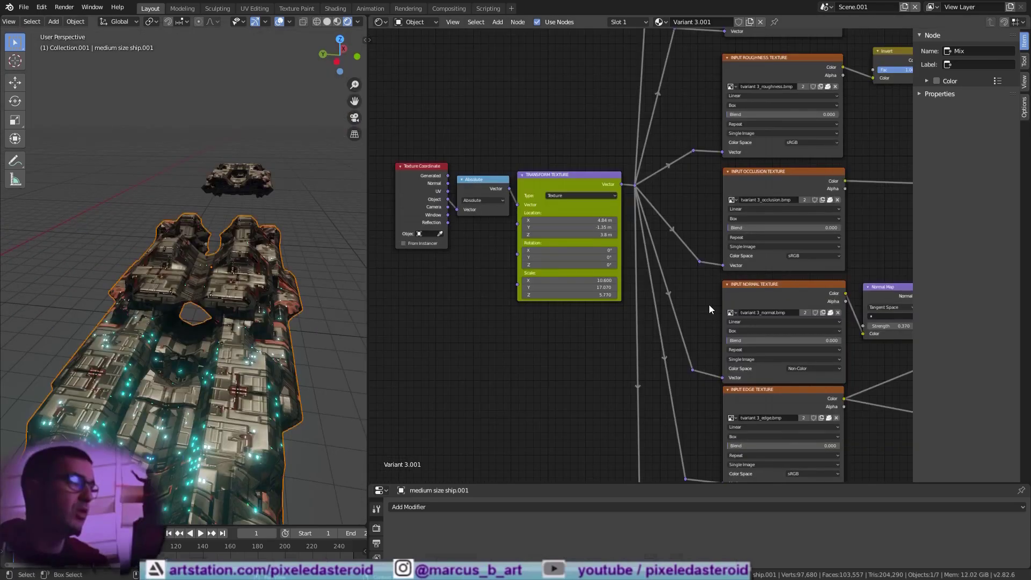
pyautogui.moveTo(767, 127); pyautogui.dragTo(617, 371, button='middle')
pyautogui.scroll(2, 608, 313)
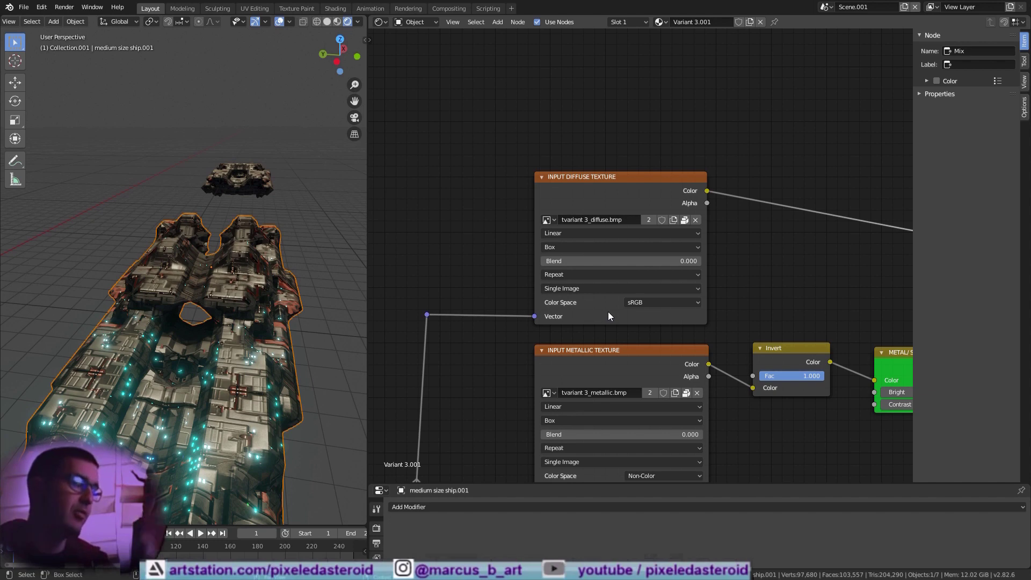
# - Examine the material's diffuse, metallic and roughness texture nodes and the Metal/Spec Control and Roughness nodes
pyautogui.scroll(1, 611, 316)
pyautogui.keyDown('shift'); pyautogui.scroll(-3, 626, 332); pyautogui.keyUp('shift')
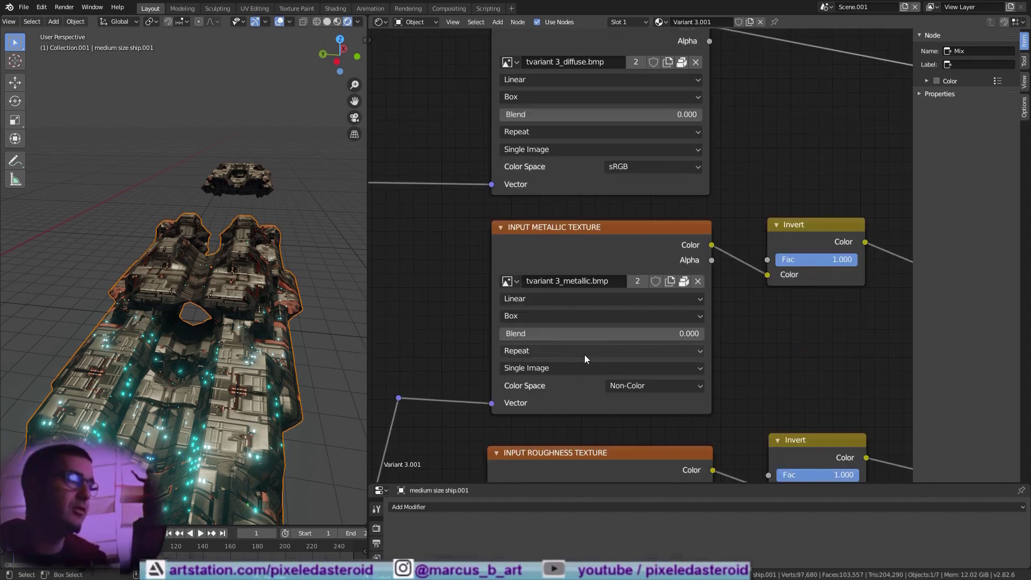
pyautogui.moveTo(584, 354); pyautogui.dragTo(613, 241, button='middle')
pyautogui.scroll(-1, 614, 242)
pyautogui.keyDown('shift'); pyautogui.scroll(3, 617, 249); pyautogui.keyUp('shift')
pyautogui.scroll(2, 623, 262)
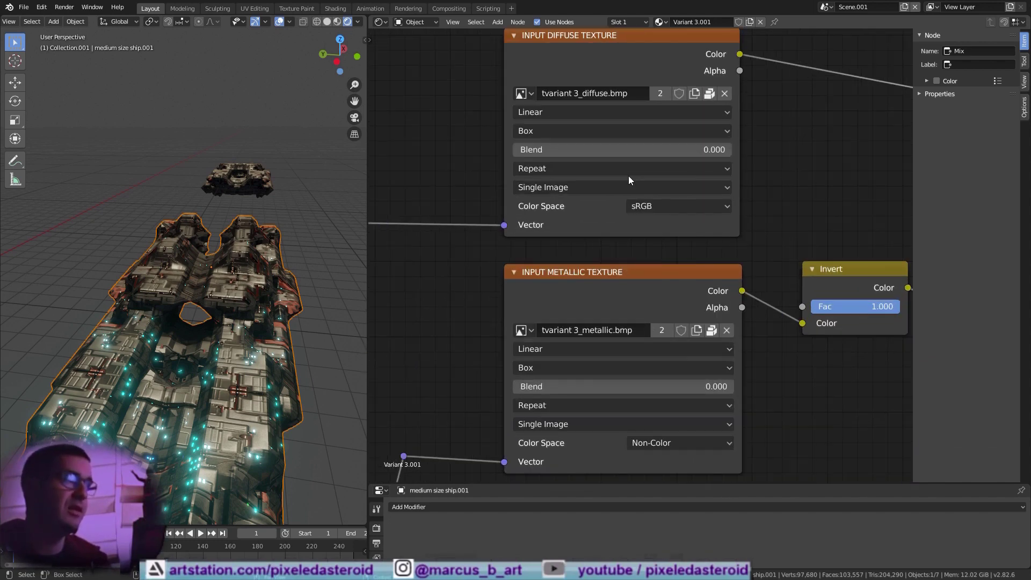
pyautogui.keyDown('shift'); pyautogui.scroll(3, 647, 198); pyautogui.keyUp('shift')
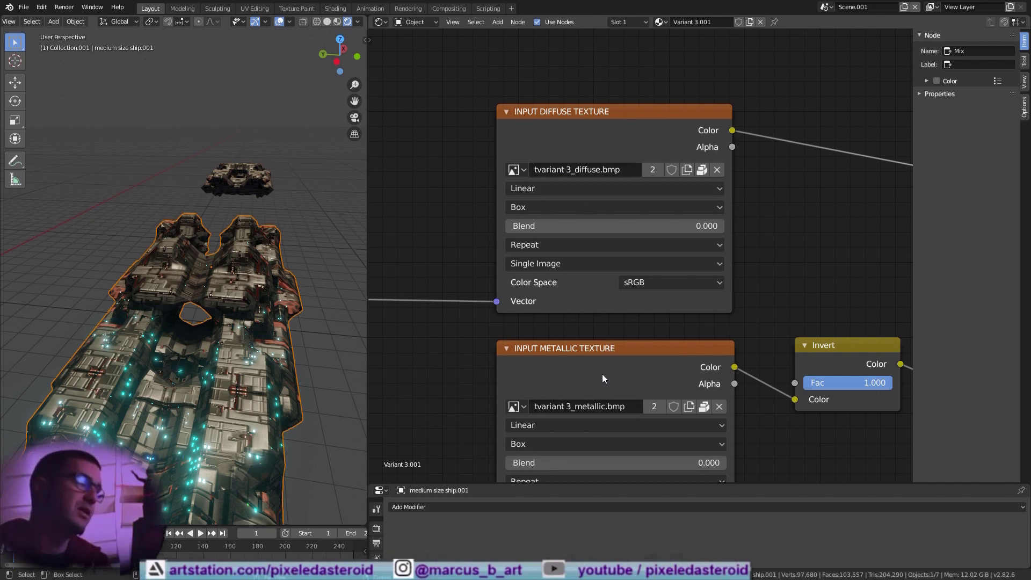
pyautogui.scroll(-2, 590, 301)
pyautogui.moveTo(720, 262); pyautogui.dragTo(702, 161, button='middle')
pyautogui.moveTo(838, 211); pyautogui.dragTo(764, 313, button='middle')
pyautogui.moveTo(852, 290); pyautogui.dragTo(677, 240, button='middle')
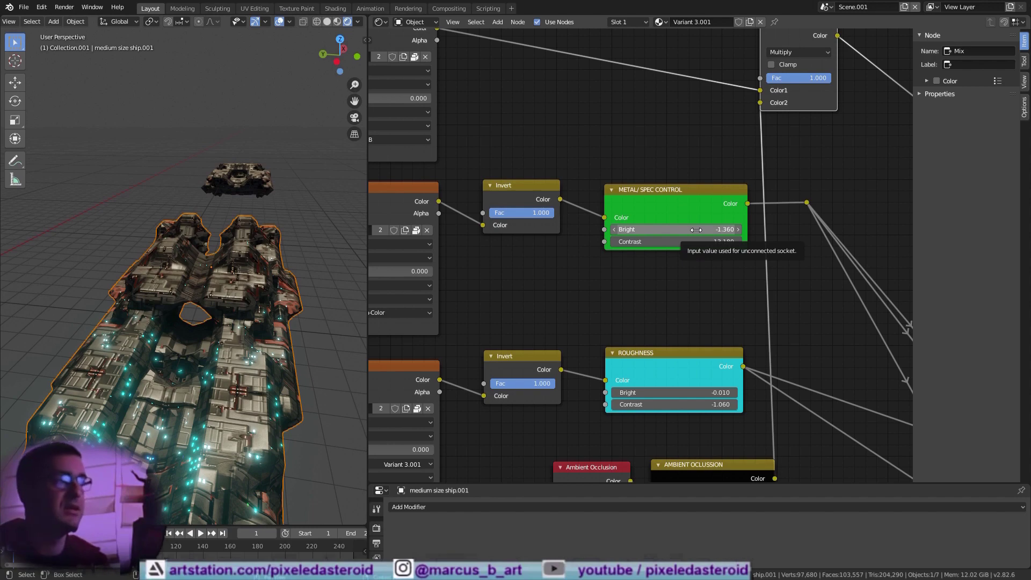
# - Try a different brightness in the Ambient Occlusion control node and check the ship's surface
pyautogui.moveTo(258, 323); pyautogui.dragTo(241, 354, button='middle')
pyautogui.scroll(5, 274, 353)
pyautogui.scroll(-2, 274, 353)
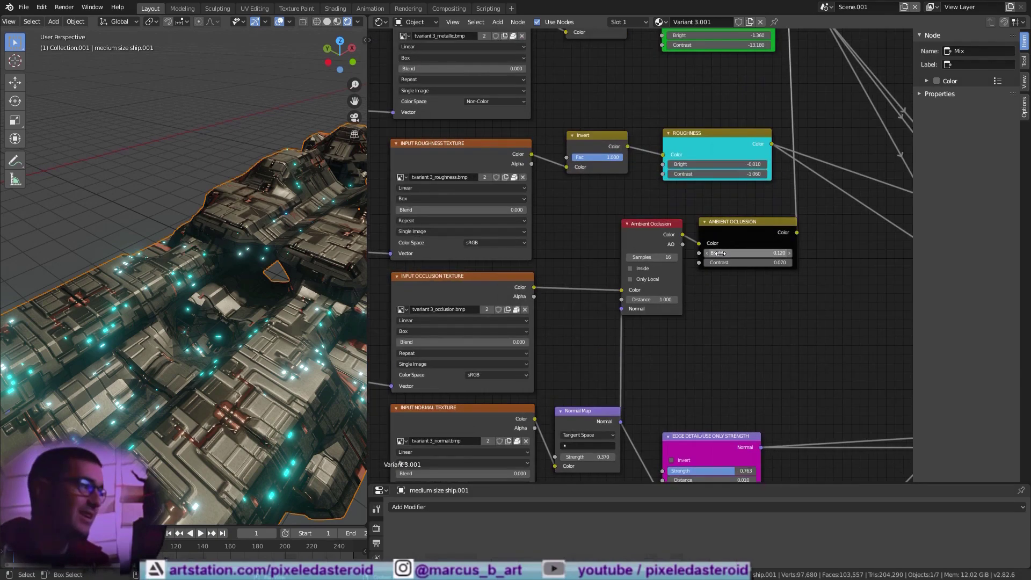
pyautogui.moveTo(730, 252); pyautogui.dragTo(752, 253)
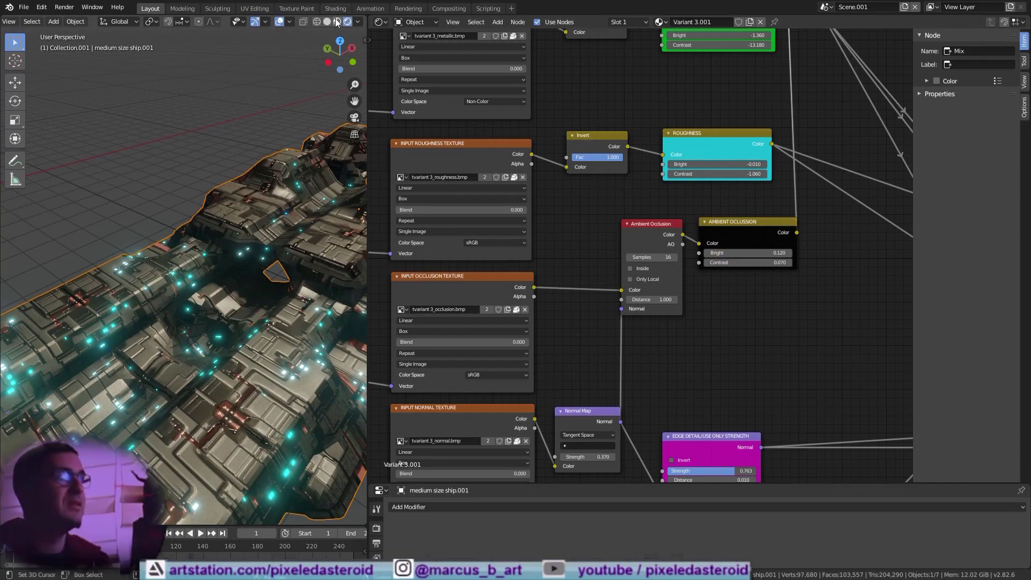
pyautogui.moveTo(331, 86); pyautogui.dragTo(228, 73, button='middle')
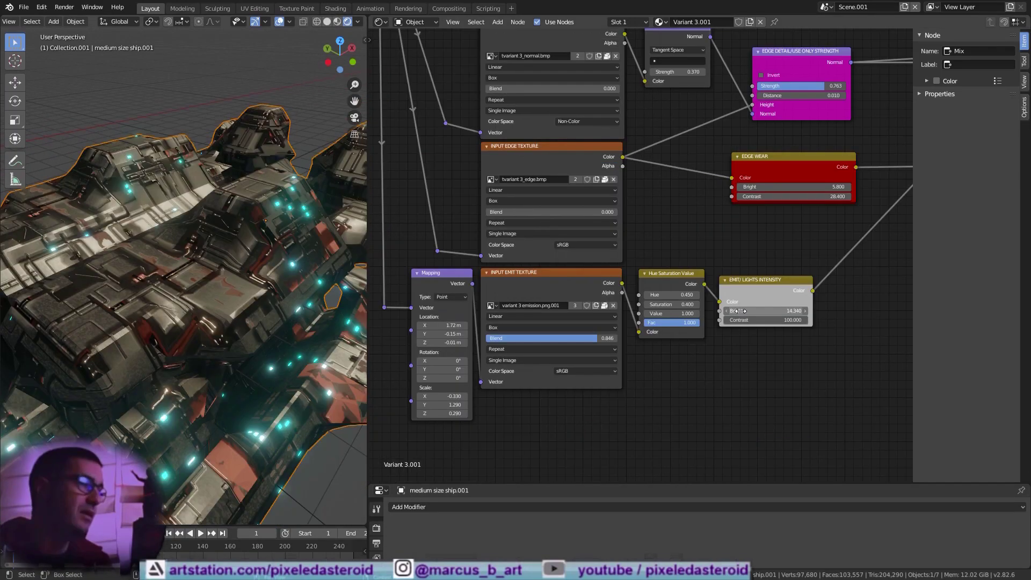
# - Try other brightness values in the Emit/Lights Intensity node and a light hue of 1.000
pyautogui.moveTo(765, 310); pyautogui.dragTo(703, 311)
pyautogui.scroll(-5, 185, 248)
pyautogui.moveTo(185, 248); pyautogui.dragTo(200, 229, button='middle')
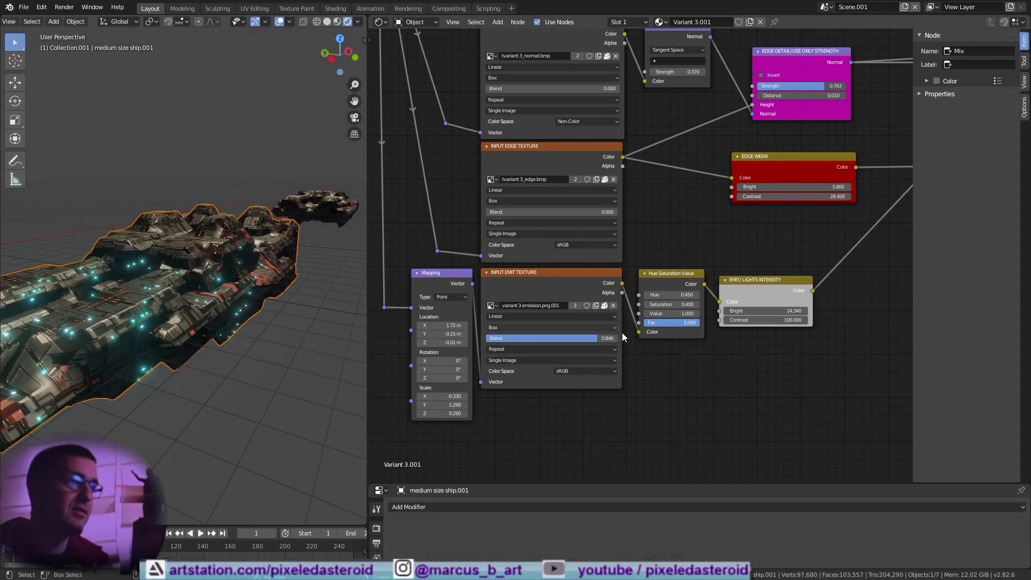
pyautogui.moveTo(762, 310); pyautogui.dragTo(694, 294)
pyautogui.press('Escape')
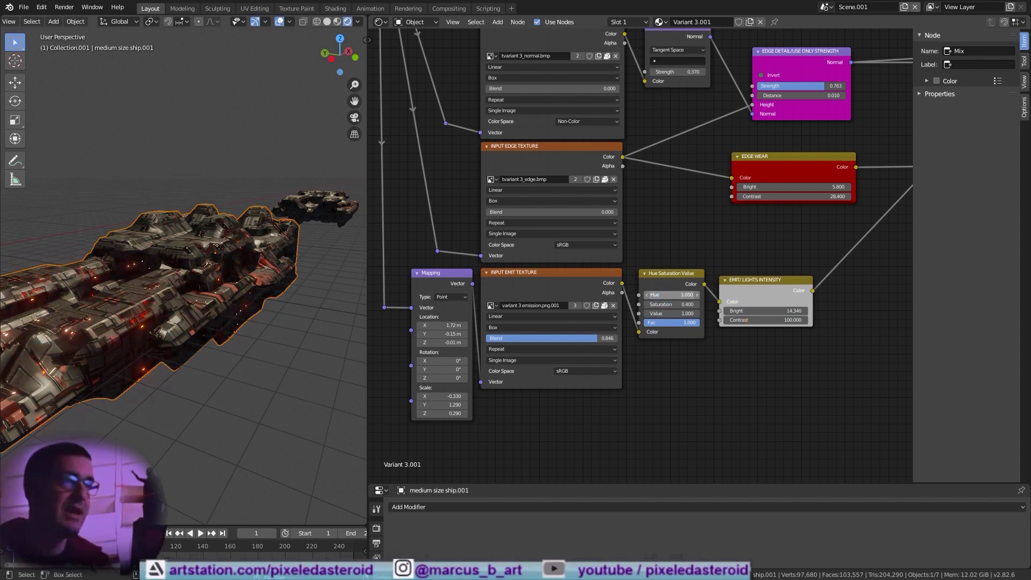
pyautogui.press('Escape')
# - Try a saturation of 2.000 in the Change Color Hue node
pyautogui.scroll(-4, 664, 279)
pyautogui.moveTo(841, 155); pyautogui.dragTo(689, 369, button='middle')
pyautogui.moveTo(751, 215); pyautogui.dragTo(616, 394, button='middle')
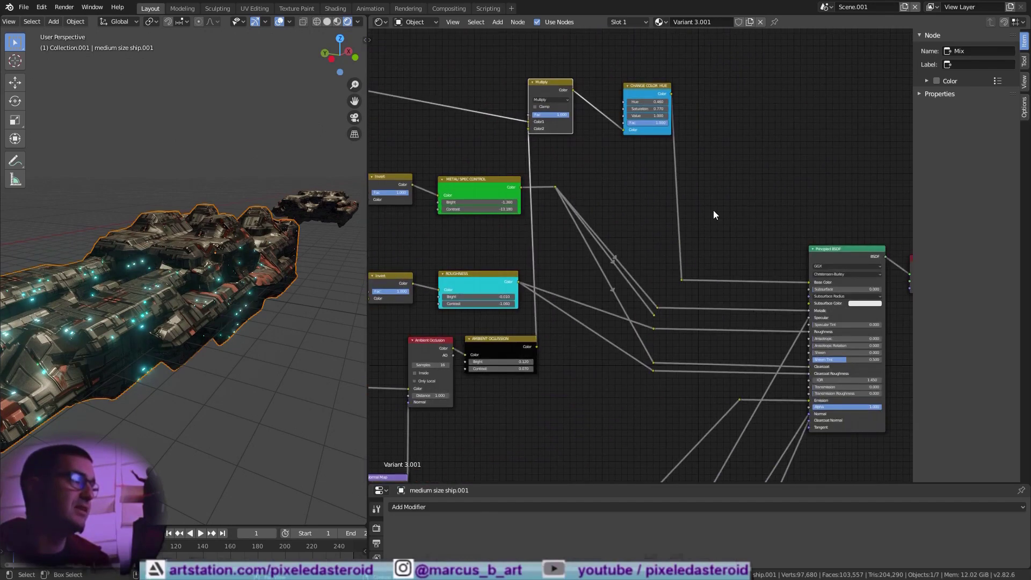
pyautogui.moveTo(652, 129); pyautogui.dragTo(741, 261, button='middle')
pyautogui.scroll(3, 741, 261)
pyautogui.scroll(1, 741, 261)
pyautogui.moveTo(773, 218); pyautogui.dragTo(813, 229)
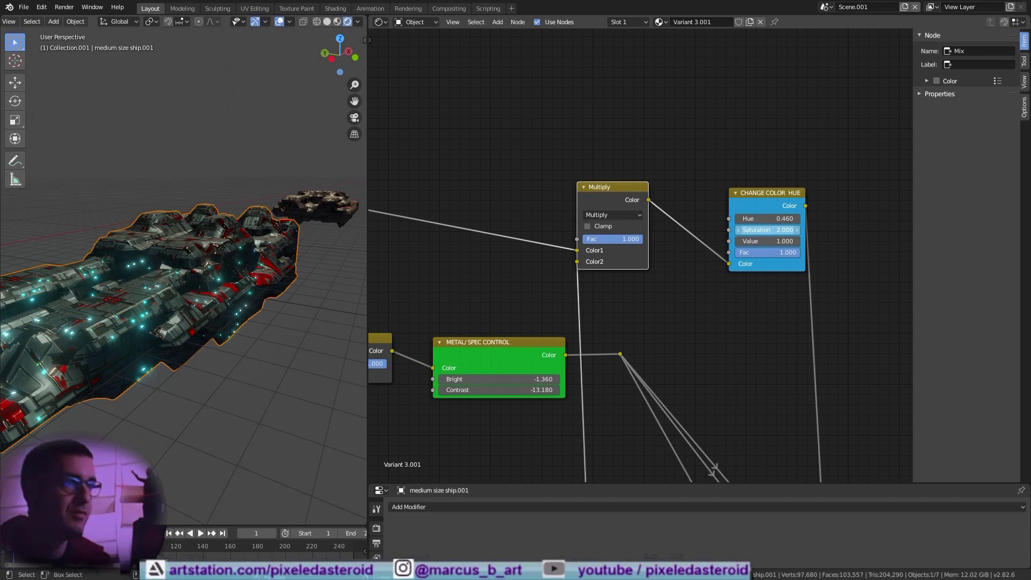
pyautogui.rightClick(766, 230)
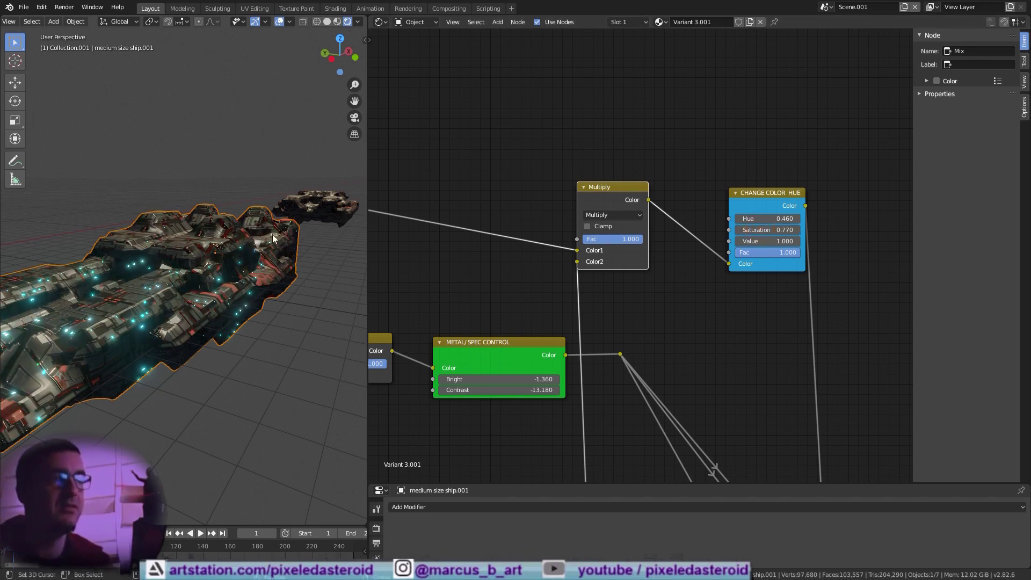
# - Set Saturation and Value to 2.000 in the Change Color Hue node and inspect the ship's colours
pyautogui.moveTo(316, 265); pyautogui.dragTo(245, 324, button='middle')
pyautogui.scroll(3, 242, 325)
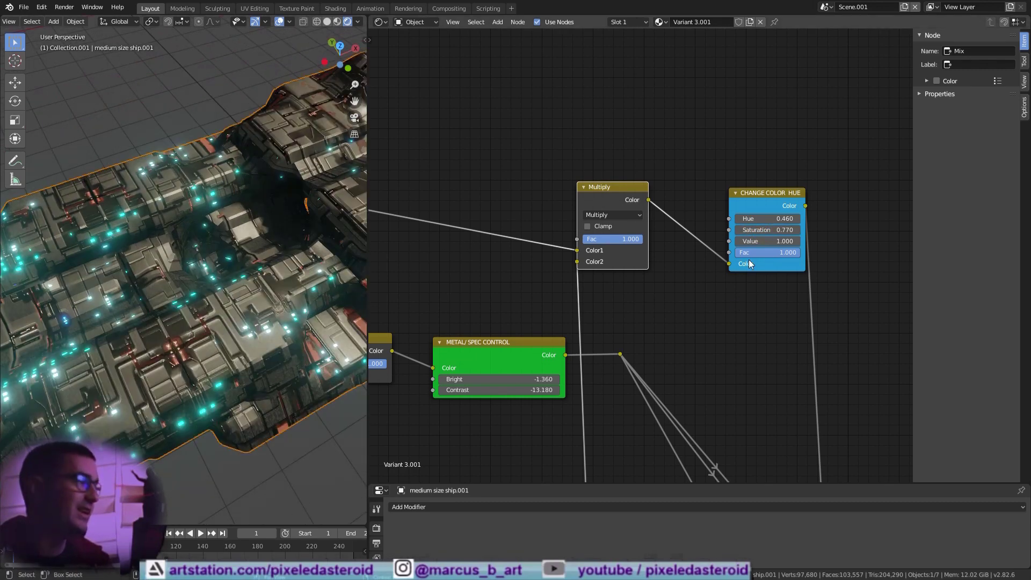
pyautogui.moveTo(752, 229); pyautogui.dragTo(795, 242)
pyautogui.rightClick(755, 221)
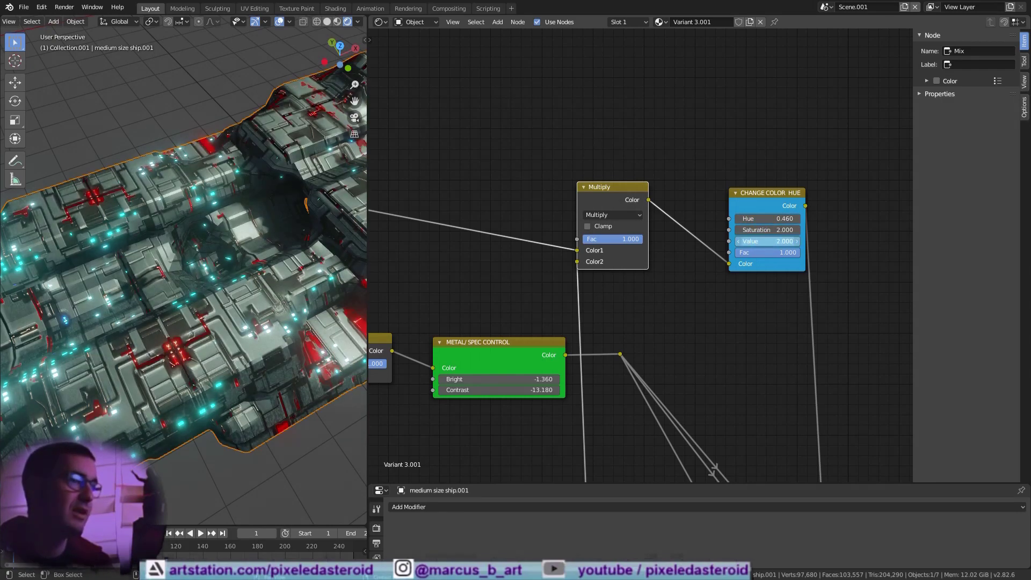
pyautogui.scroll(-4, 250, 295)
pyautogui.moveTo(249, 295); pyautogui.dragTo(330, 250, button='middle')
pyautogui.scroll(3, 259, 313)
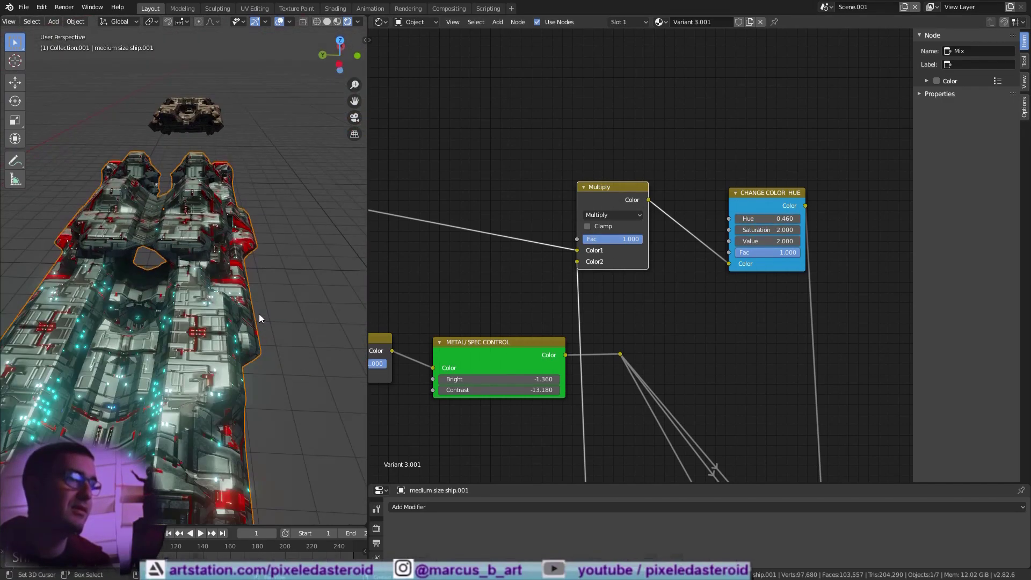
# - Set the Change Color Hue node's Saturation to 1 and check the ship
pyautogui.moveTo(259, 313); pyautogui.dragTo(232, 309, button='middle')
pyautogui.write('1')
pyautogui.press('Return')
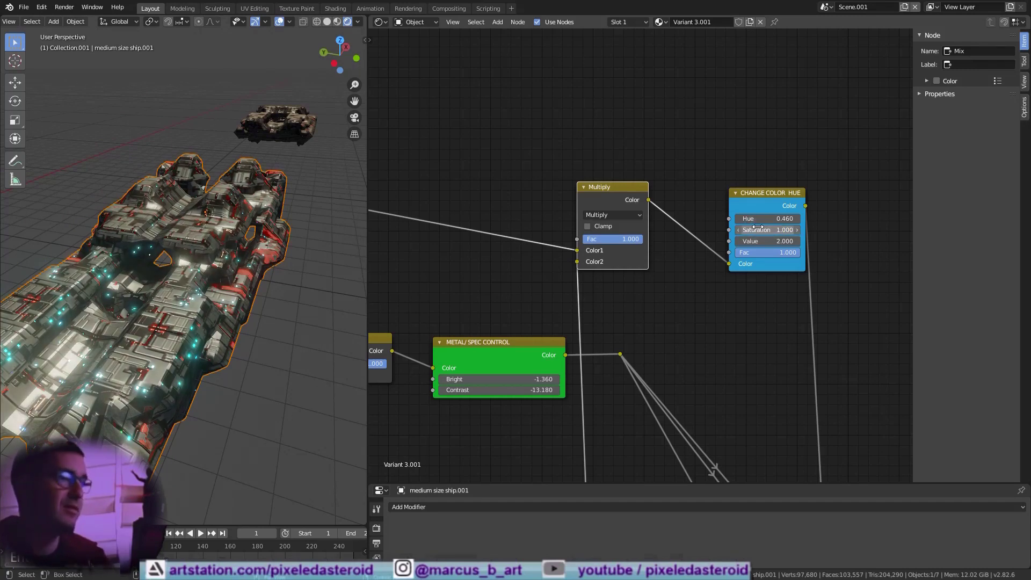
pyautogui.moveTo(266, 305)
pyautogui.mouseDown(button='middle')
pyautogui.moveTo(211, 273)
pyautogui.moveTo(224, 269)
pyautogui.moveTo(268, 298)
pyautogui.mouseUp(button='middle')
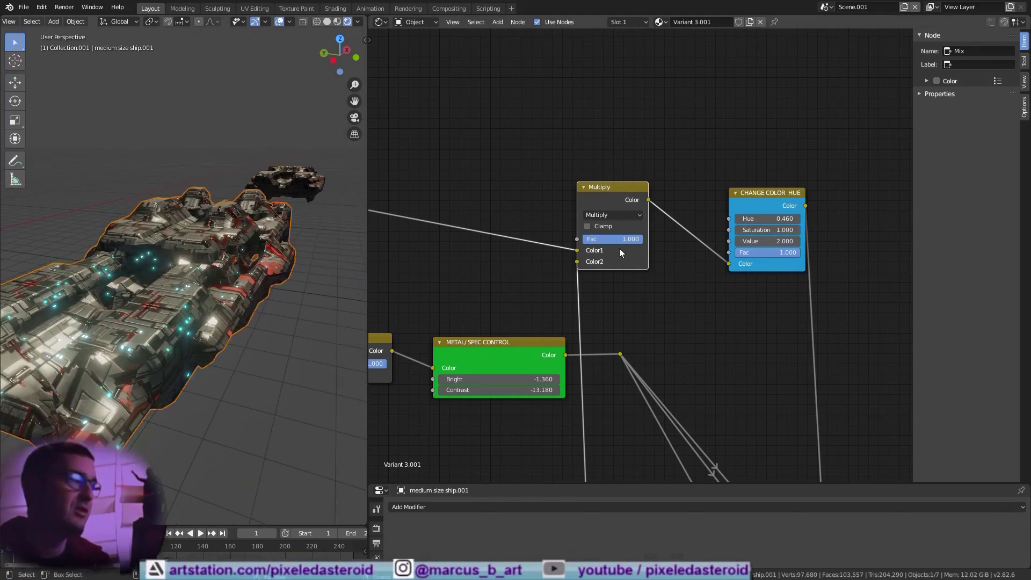
# - Shrink the Shader Editor to enlarge the 3D viewport and the Properties editor, and show the render settings
pyautogui.scroll(-6, 619, 248)
pyautogui.moveTo(620, 248); pyautogui.dragTo(594, 33, button='middle')
pyautogui.moveTo(618, 299); pyautogui.dragTo(695, 192, button='middle')
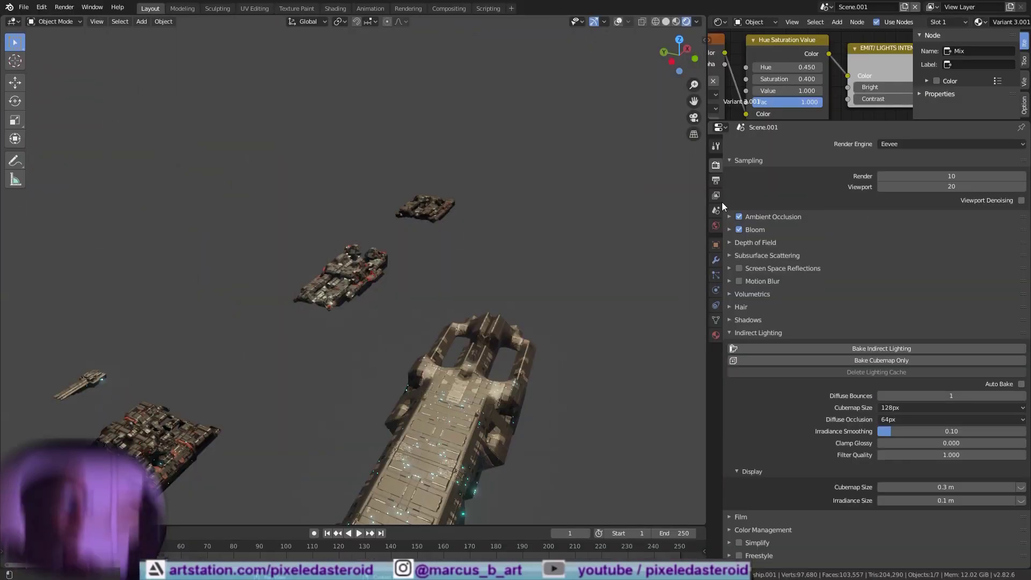
# - Select the original medium size ship, frame it, and collapse its Cast and Remesh modifier settings
pyautogui.moveTo(440, 135); pyautogui.dragTo(505, 175, button='middle')
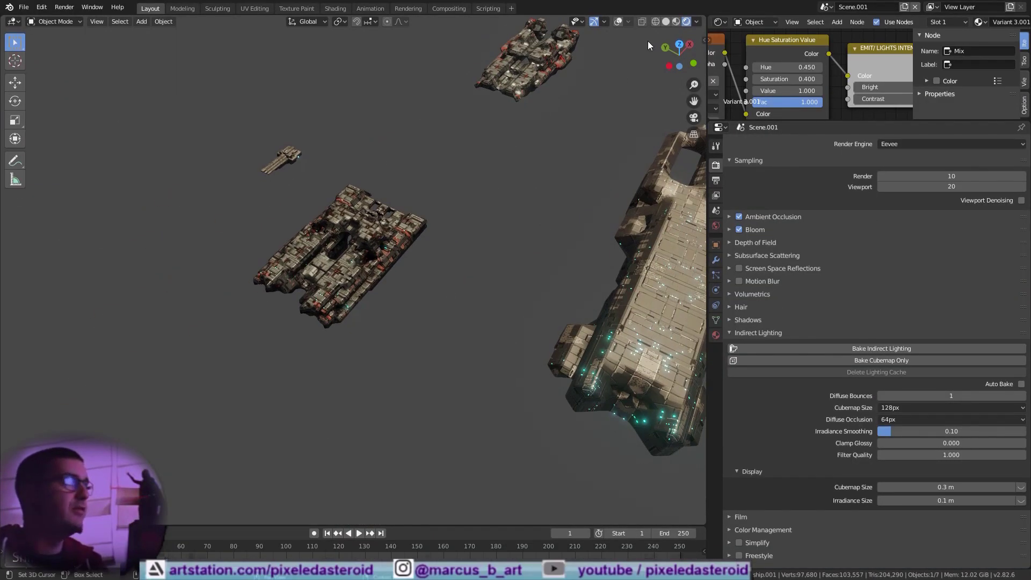
pyautogui.click(337, 236)
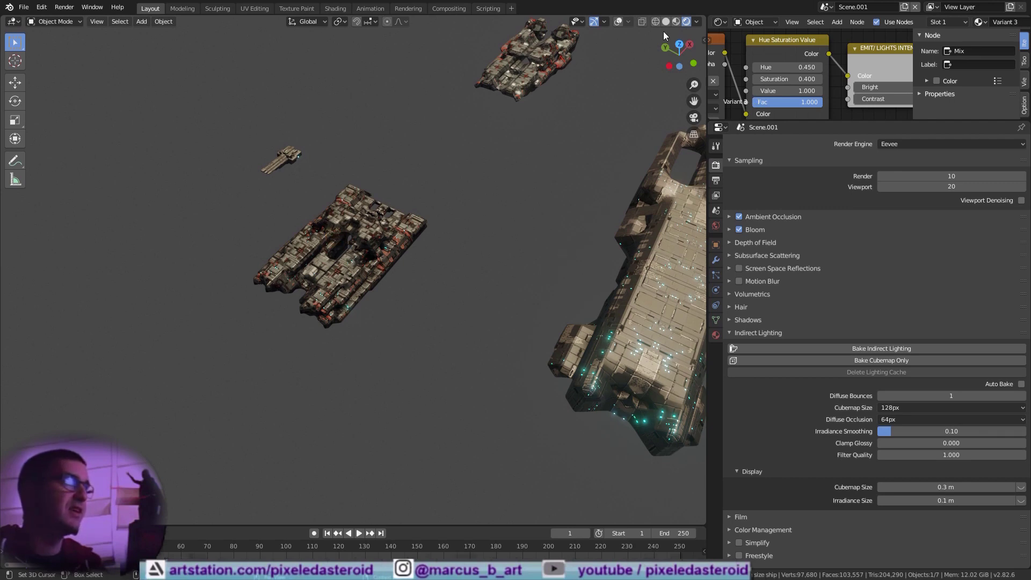
pyautogui.click(717, 261)
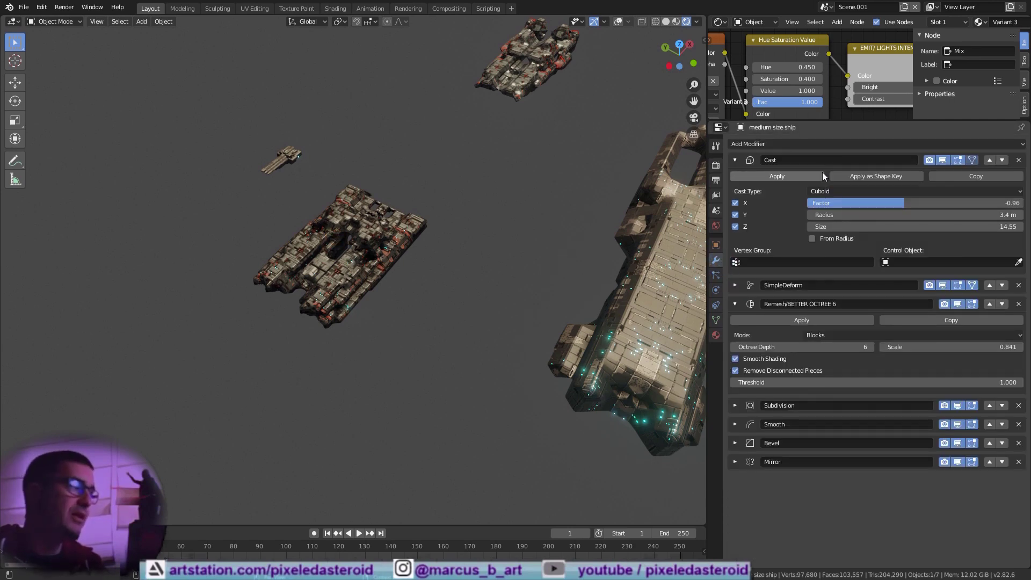
pyautogui.click(735, 161)
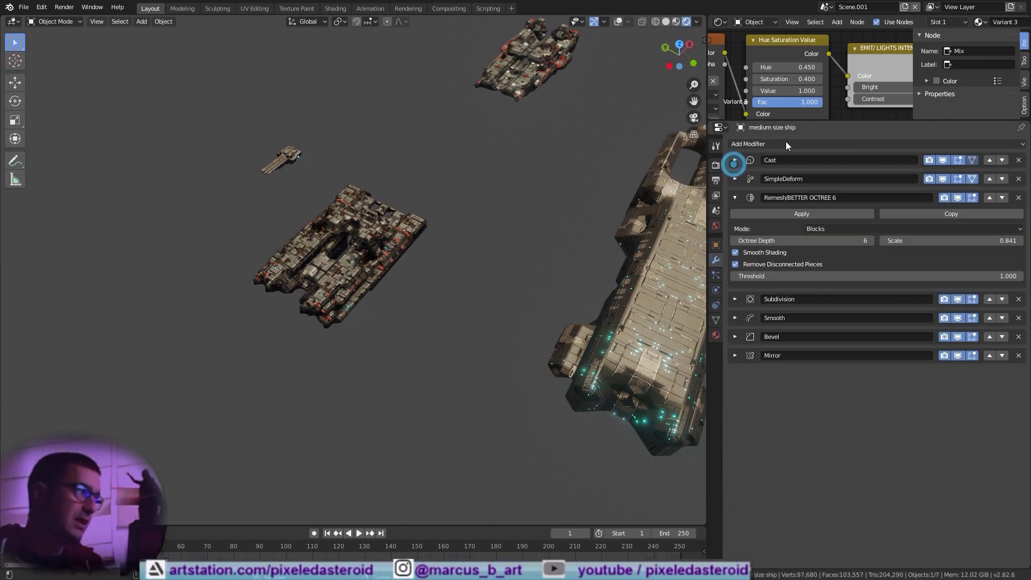
pyautogui.click(736, 197)
pyautogui.press('KP_Decimal')
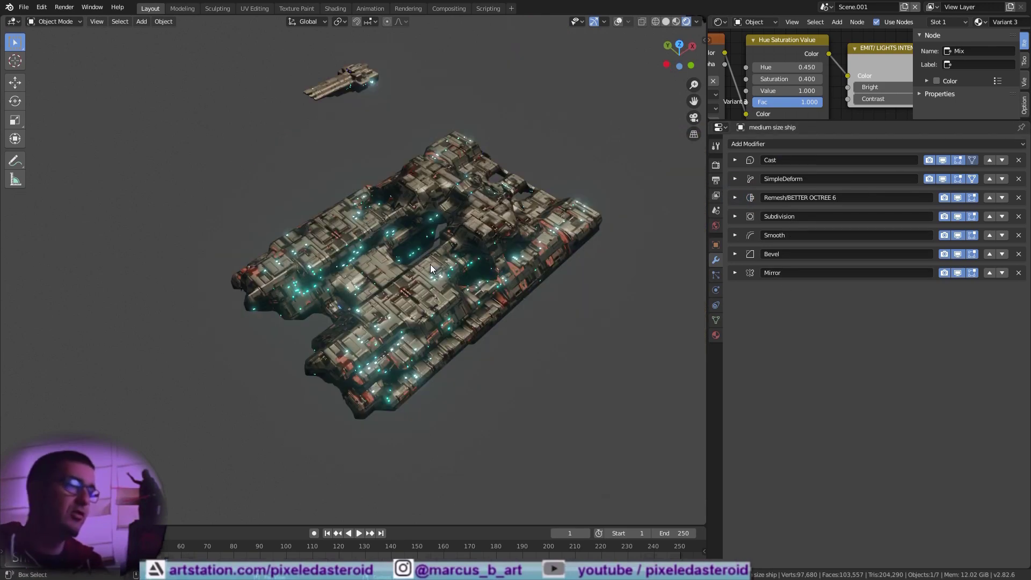
# - Duplicate the medium size ship, place the copy away from the original, and show the scene in Solid shading
pyautogui.hotkey('shift', 'd')
pyautogui.press('y')
pyautogui.press('x')
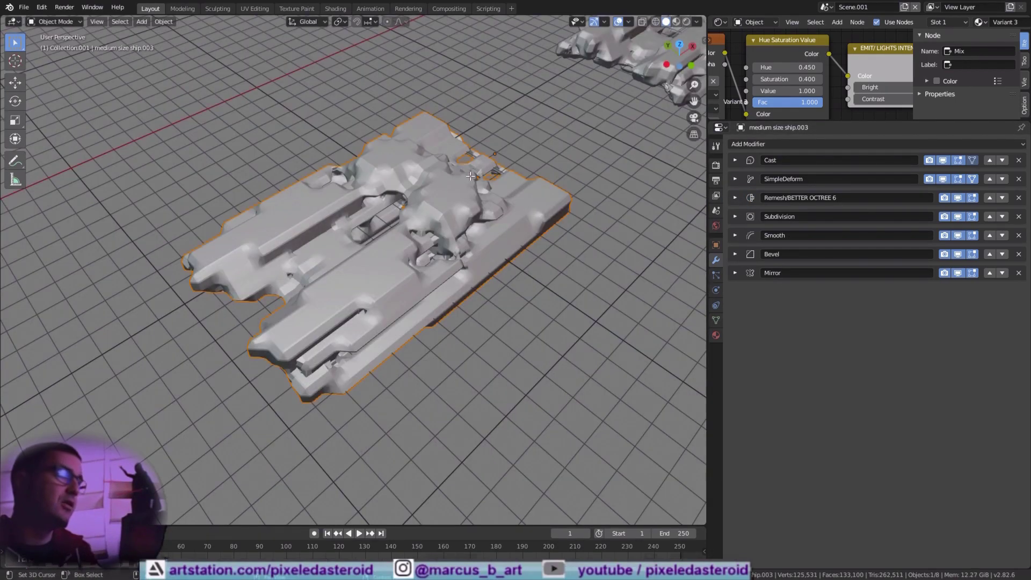
# - Delete the copied ship's entire base mesh in Edit Mode, keeping the object and its modifiers
pyautogui.press('Tab')
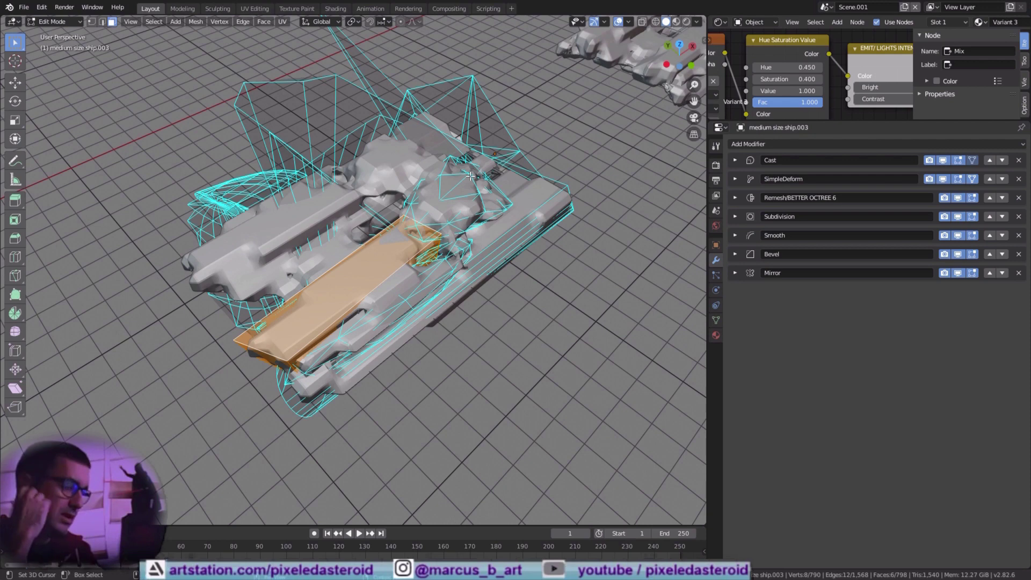
pyautogui.press('a')
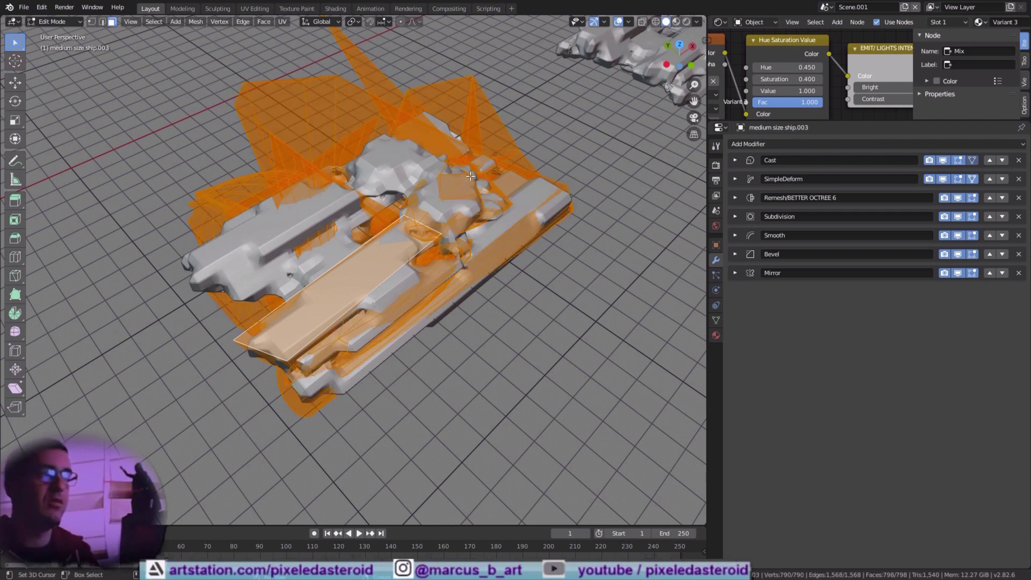
pyautogui.press('x')
pyautogui.click(469, 175)
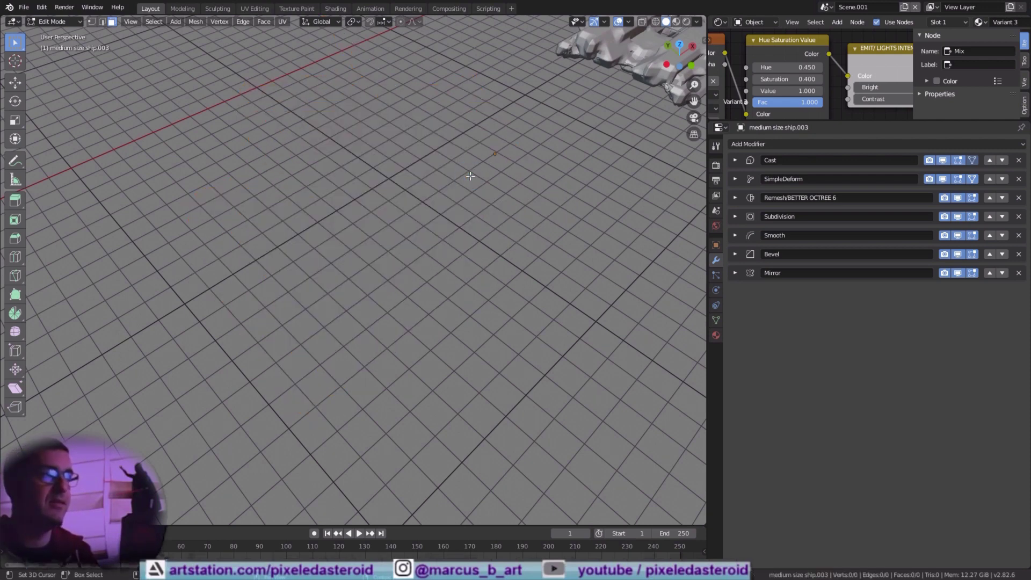
pyautogui.scroll(-5, 496, 153)
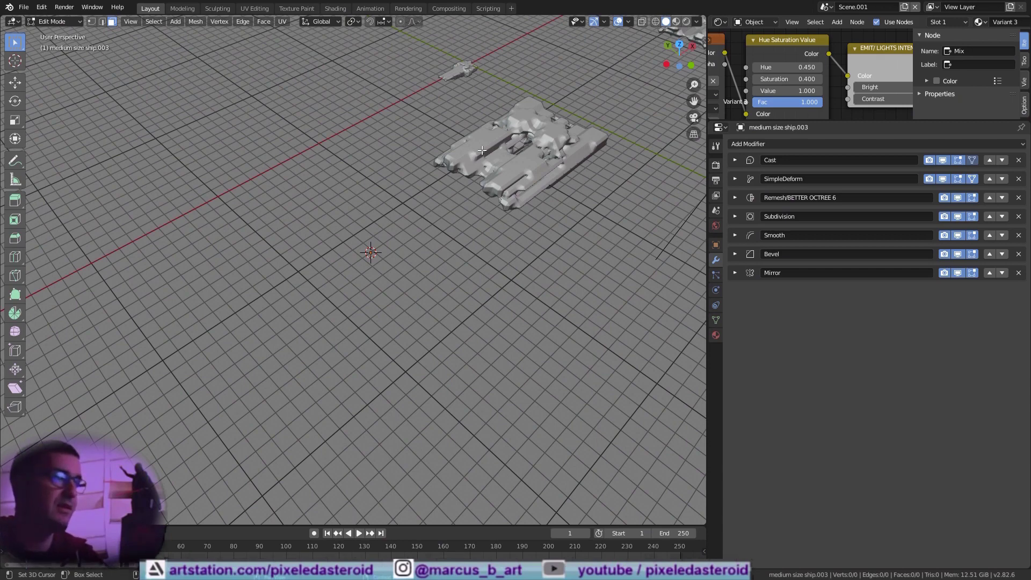
# - Add a cube to the emptied ship mesh and scale it
pyautogui.hotkey('shift', 'a')
pyautogui.click(453, 117)
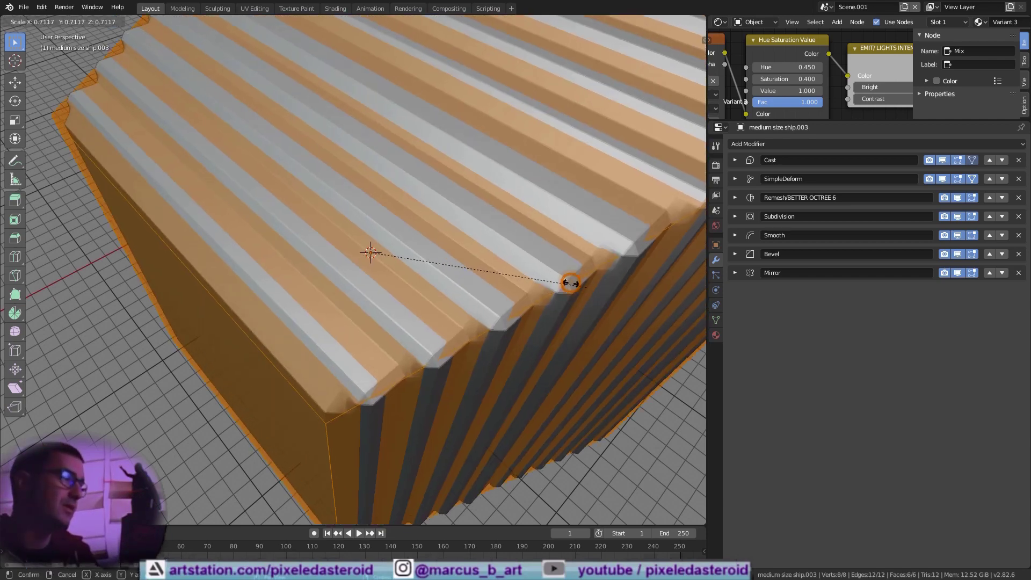
pyautogui.click(568, 281)
# - Set the Remesh modifier's Octree Depth to 5 on the new ship
pyautogui.click(734, 198)
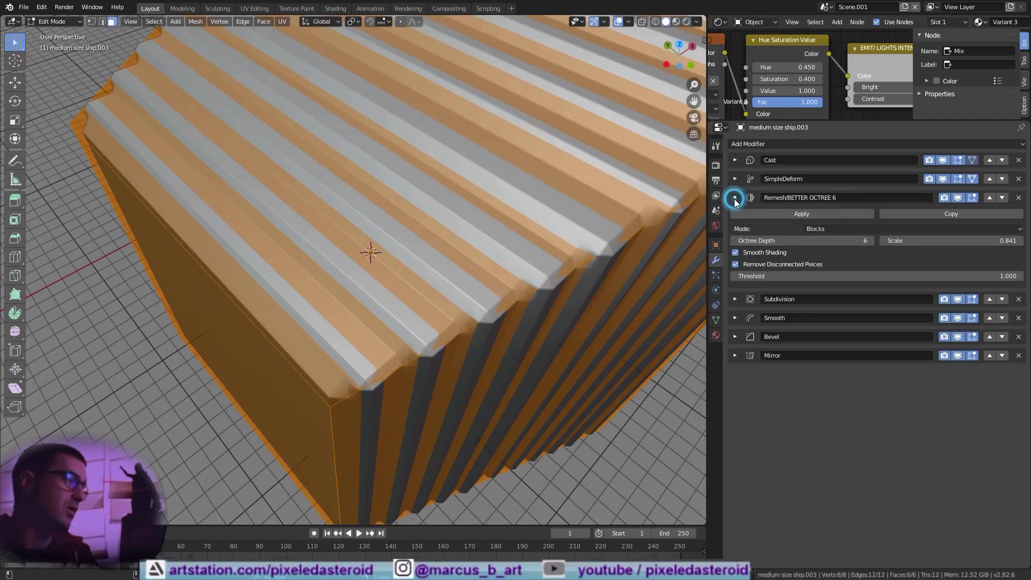
pyautogui.click(735, 240)
pyautogui.scroll(-5, 537, 253)
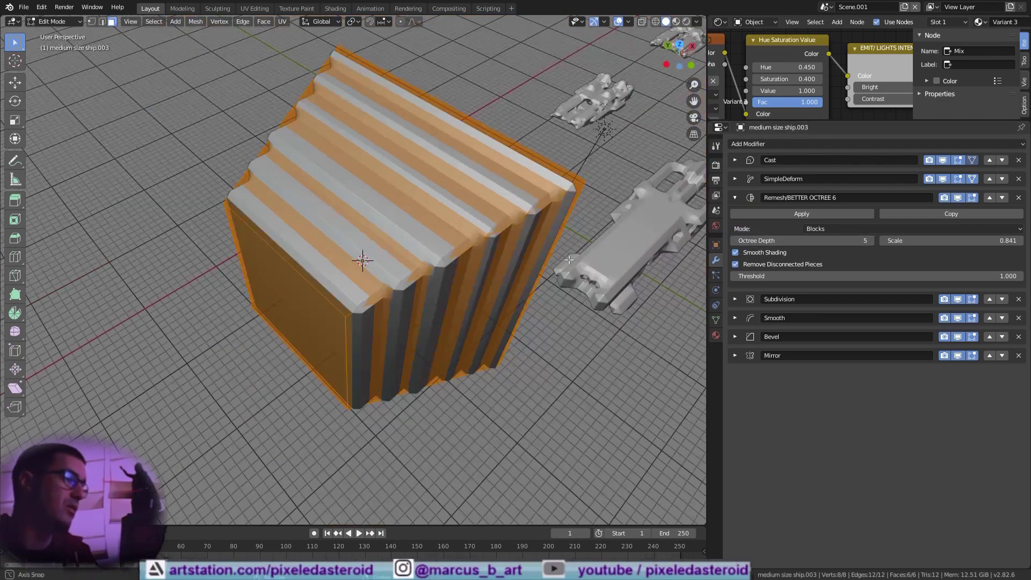
# - Scale the cube down and rotate it freely to reshape the generated hull
pyautogui.press('s')
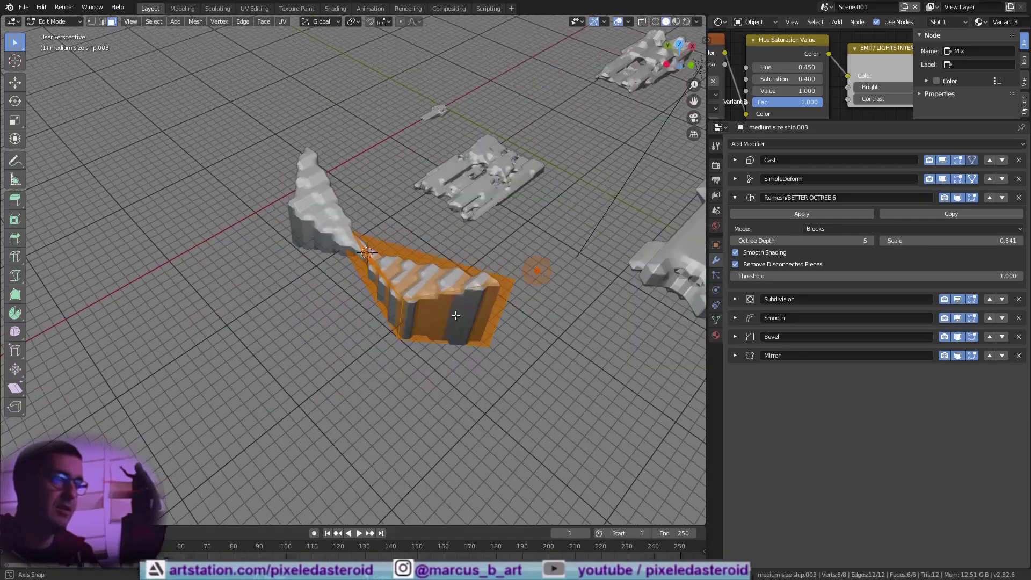
pyautogui.press('r')
pyautogui.press('r')
pyautogui.click(336, 272)
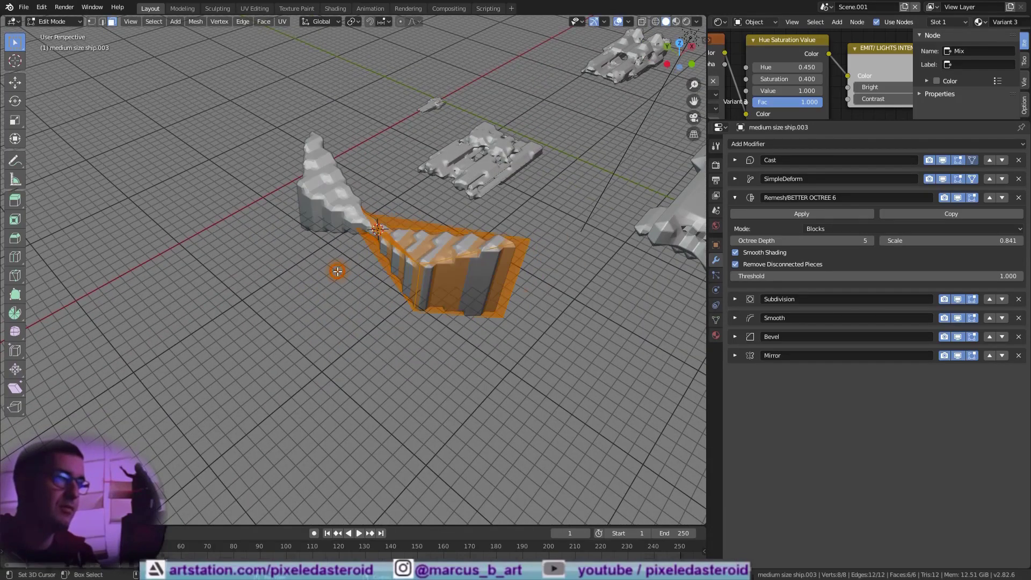
# - Add a UV sphere to the ship mesh, offset it beside the existing cube, and scale it up about 4.4 times
pyautogui.moveTo(336, 272); pyautogui.dragTo(347, 242, button='middle')
pyautogui.scroll(5, 347, 242)
pyautogui.scroll(-3, 446, 176)
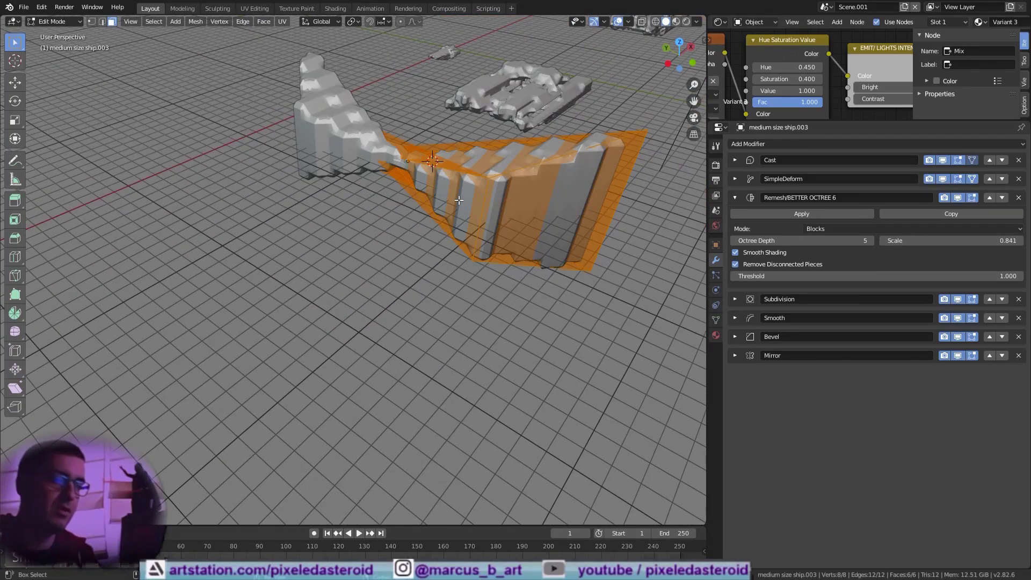
pyautogui.hotkey('shift', 'a')
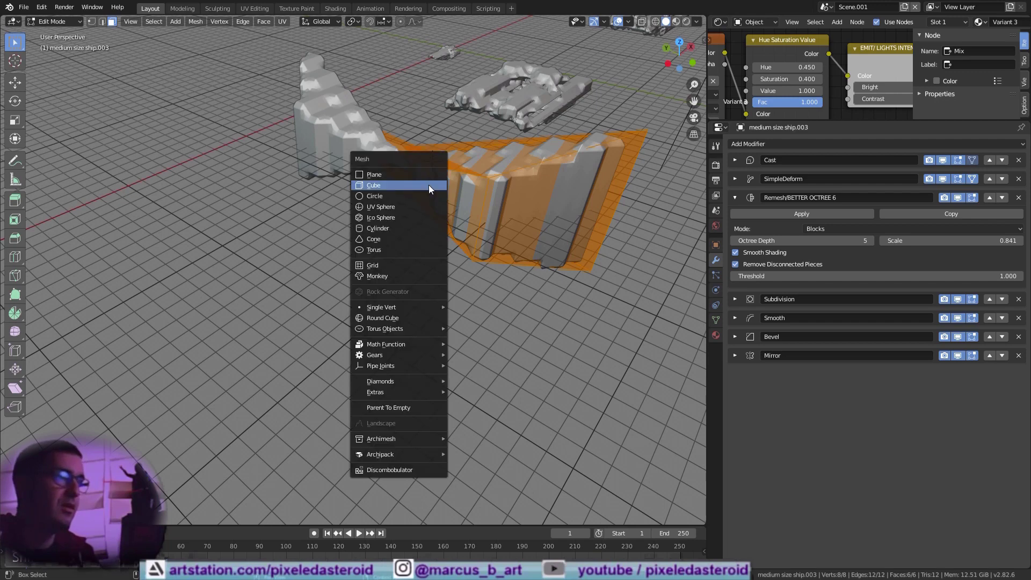
pyautogui.click(414, 210)
pyautogui.press('x')
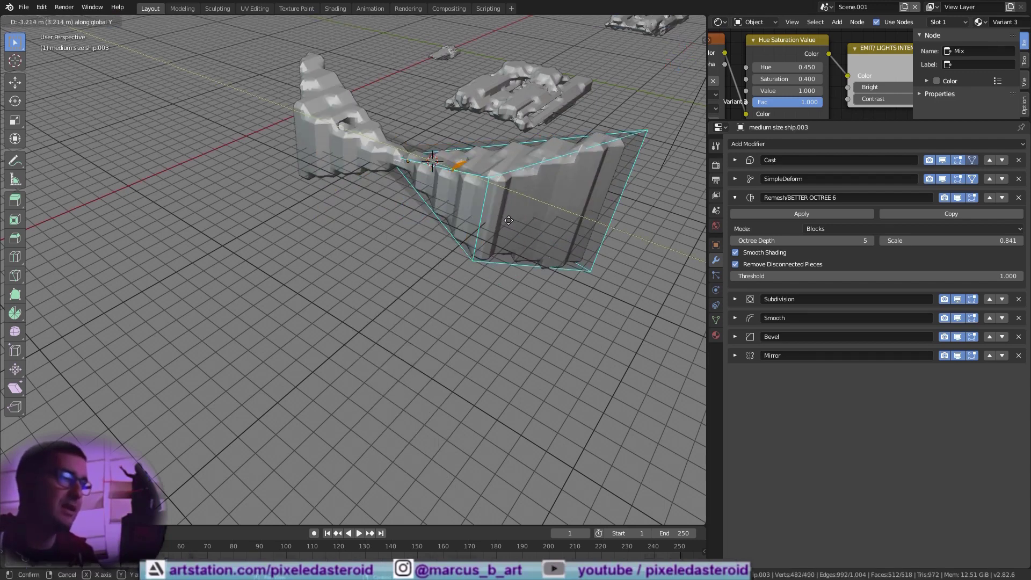
pyautogui.click(441, 277)
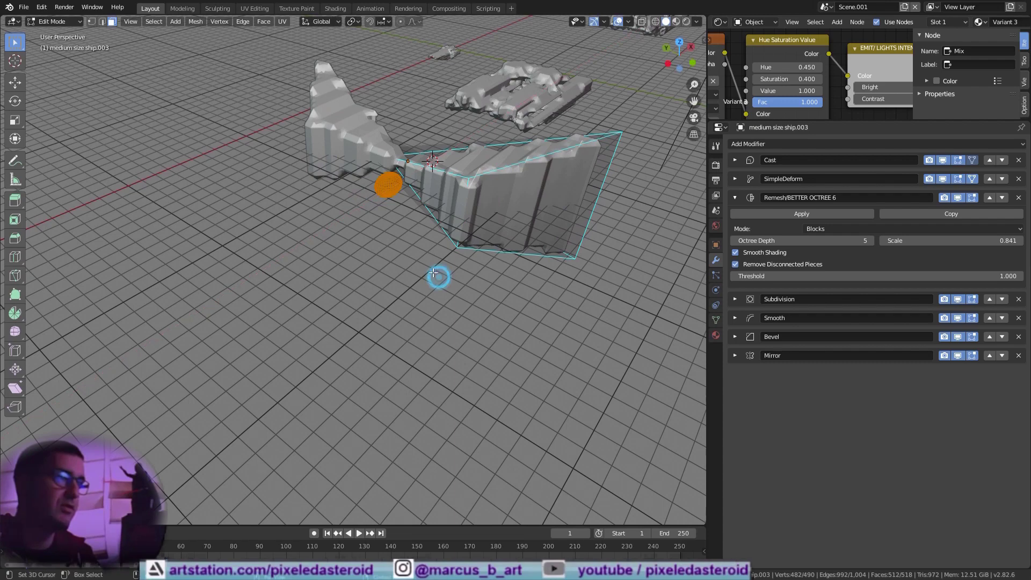
pyautogui.press('s')
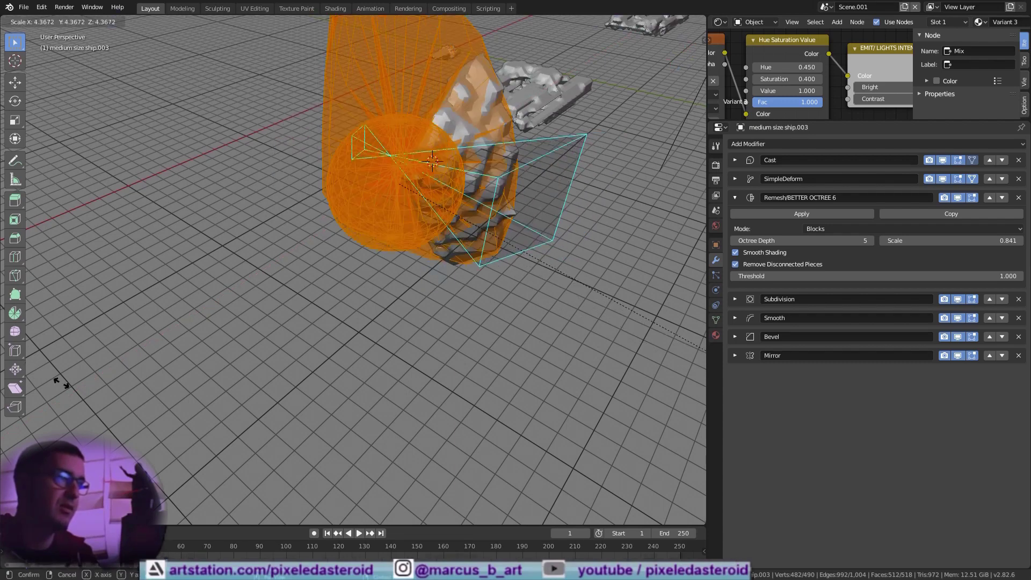
pyautogui.click(41, 366)
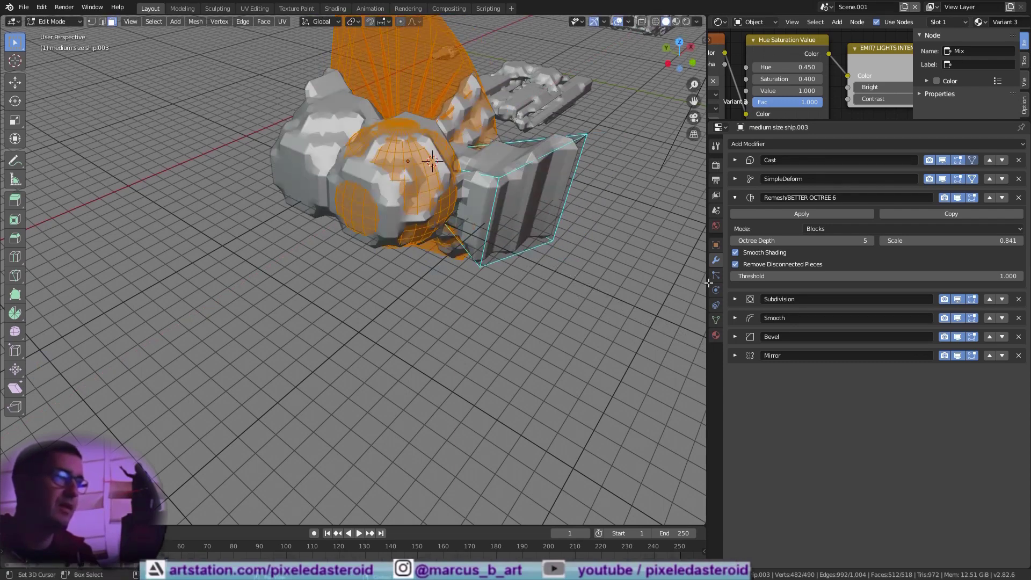
# - Add a cube to the ship mesh, move it along X and Y beyond the sphere, and scale it up about 4 times
pyautogui.moveTo(430, 193); pyautogui.dragTo(405, 237, button='middle')
pyautogui.hotkey('shift', 'a')
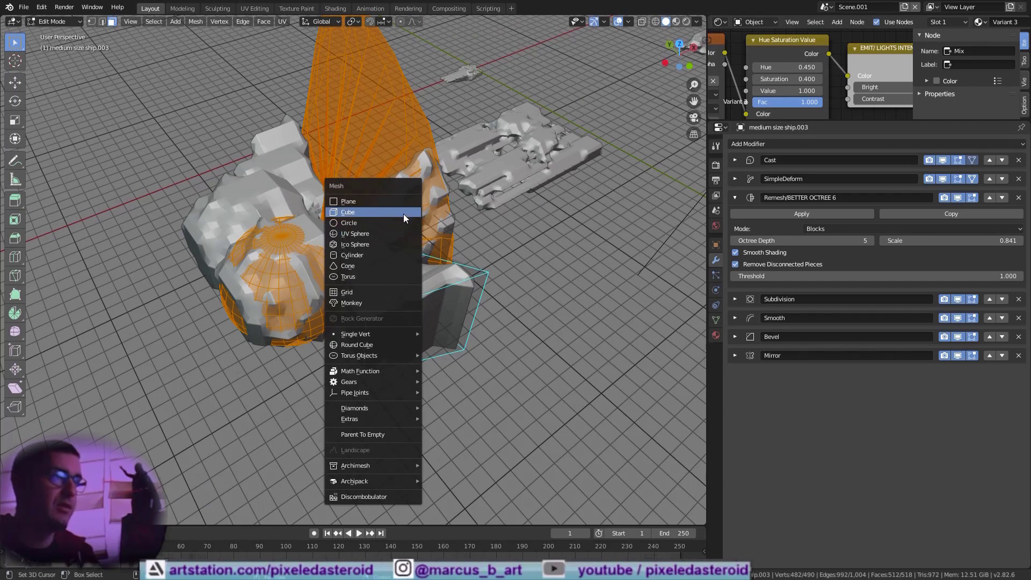
pyautogui.click(404, 213)
pyautogui.press('g')
pyautogui.press('y')
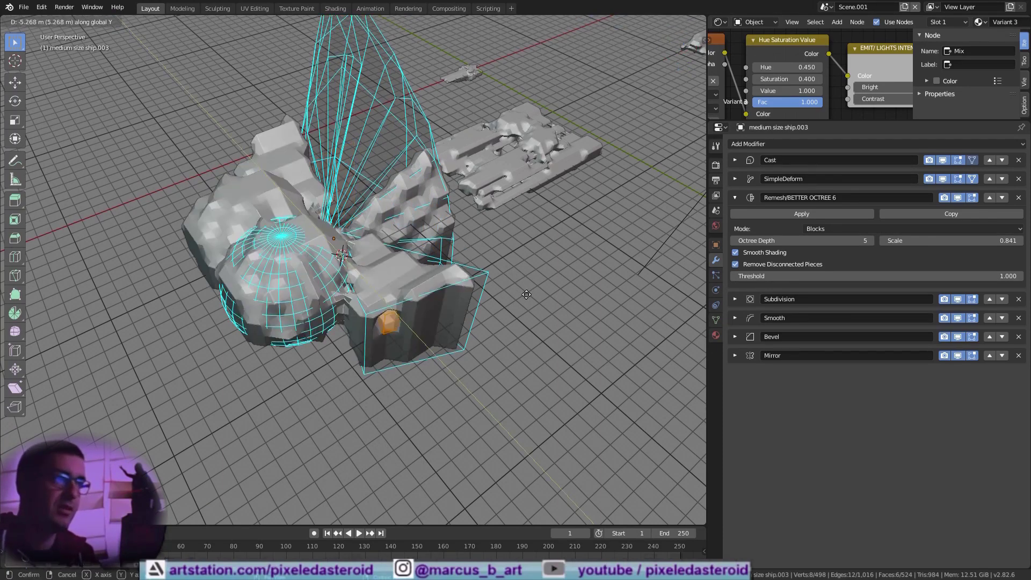
pyautogui.press('x')
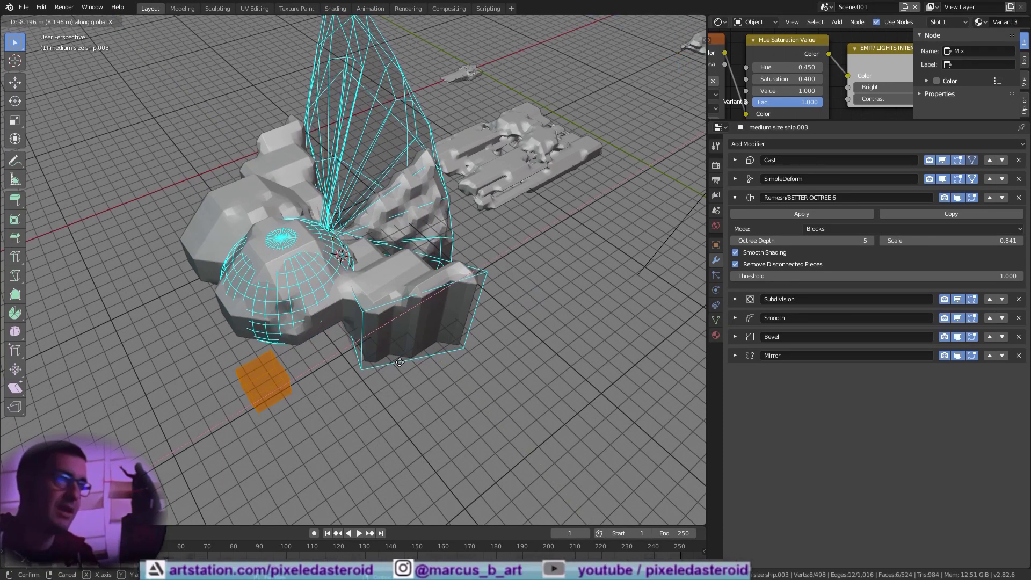
pyautogui.press('y')
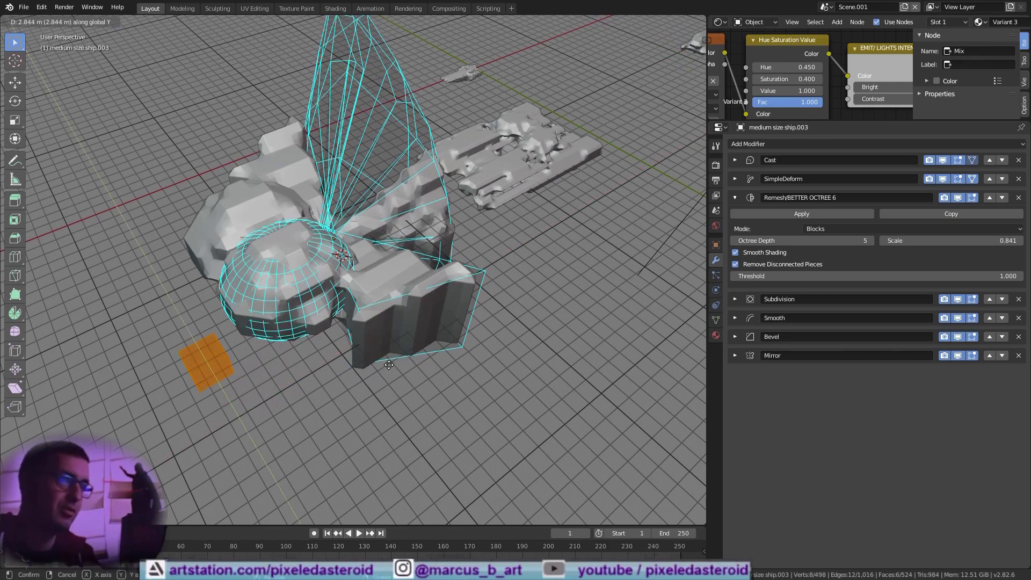
pyautogui.press('x')
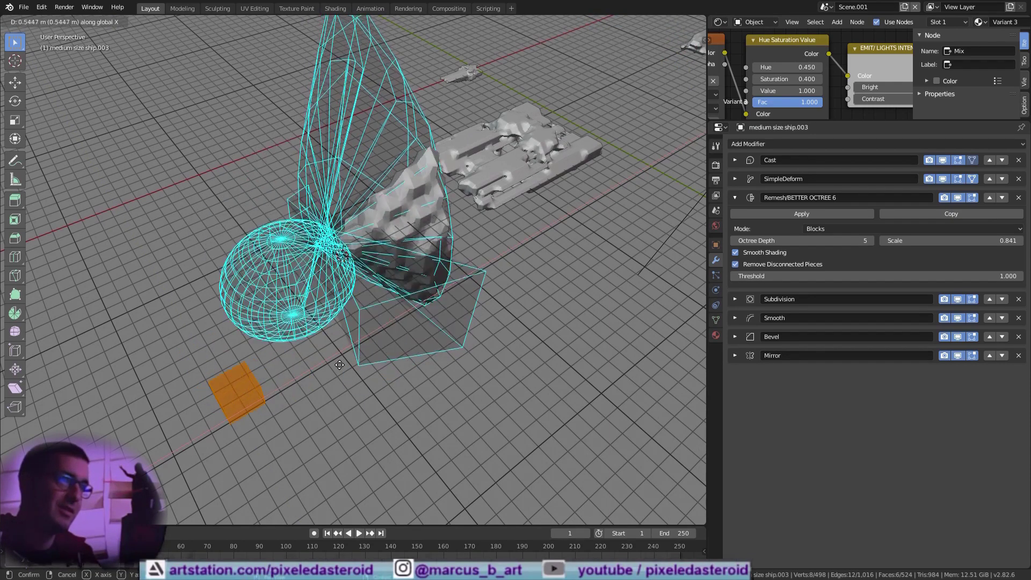
pyautogui.press('s')
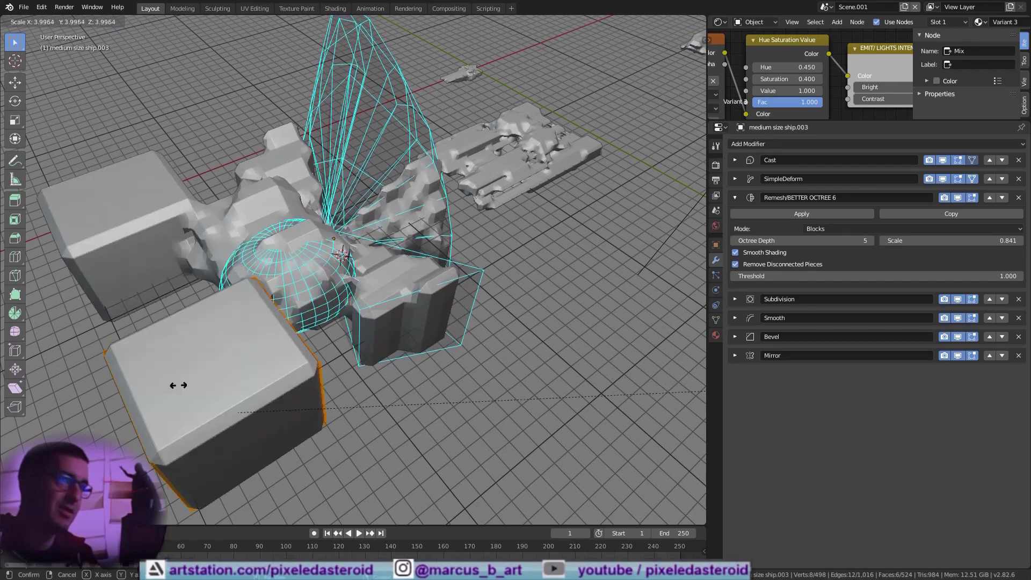
pyautogui.click(178, 385)
# - Flatten the new cube along the Z axis
pyautogui.scroll(-4, 178, 385)
pyautogui.moveTo(182, 382); pyautogui.dragTo(518, 279, button='middle')
pyautogui.press('s')
pyautogui.press('z')
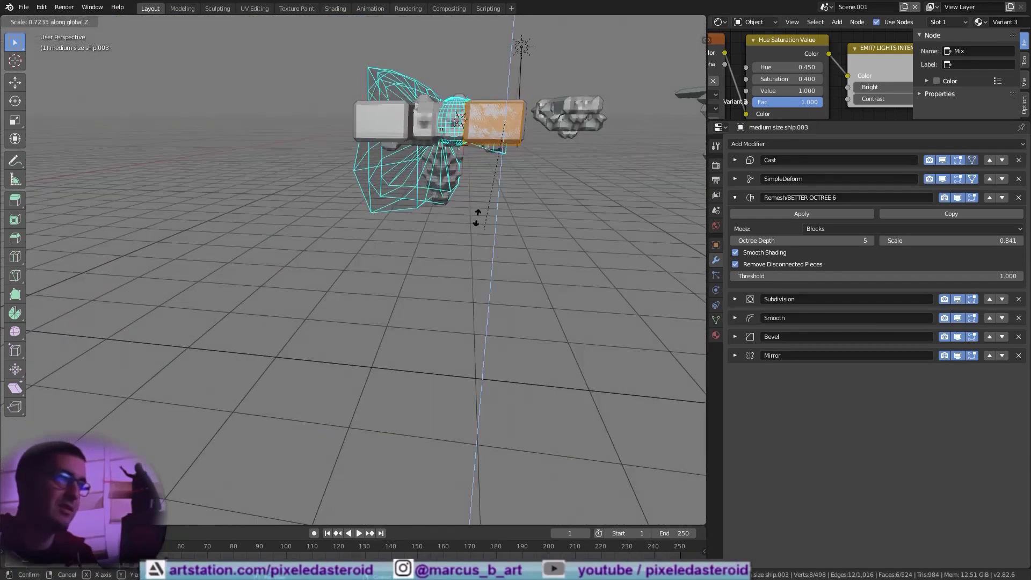
pyautogui.click(470, 199)
pyautogui.moveTo(470, 199); pyautogui.dragTo(428, 243, button='middle')
pyautogui.press('s')
pyautogui.press('x')
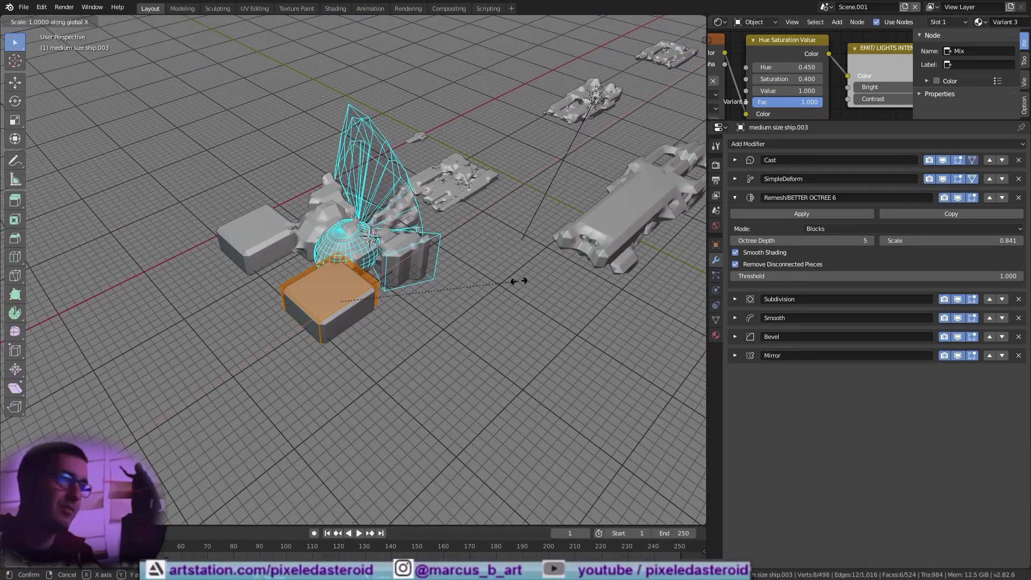
pyautogui.rightClick(498, 281)
# - Narrow the flattened cube along the Y axis and shift it along Y
pyautogui.press('s')
pyautogui.press('y')
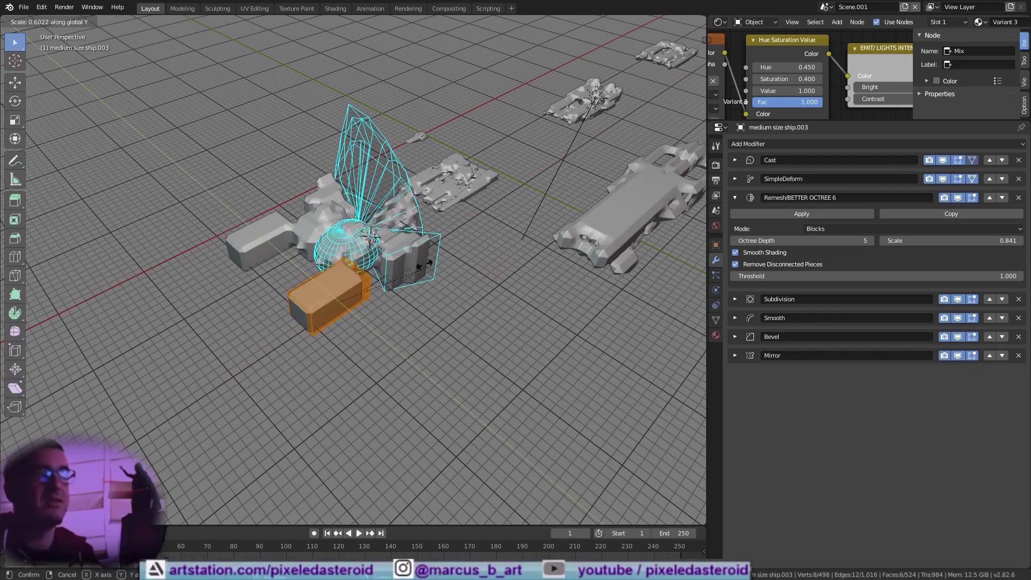
pyautogui.click(421, 265)
pyautogui.moveTo(421, 265); pyautogui.dragTo(475, 322, button='middle')
pyautogui.press('g')
pyautogui.press('y')
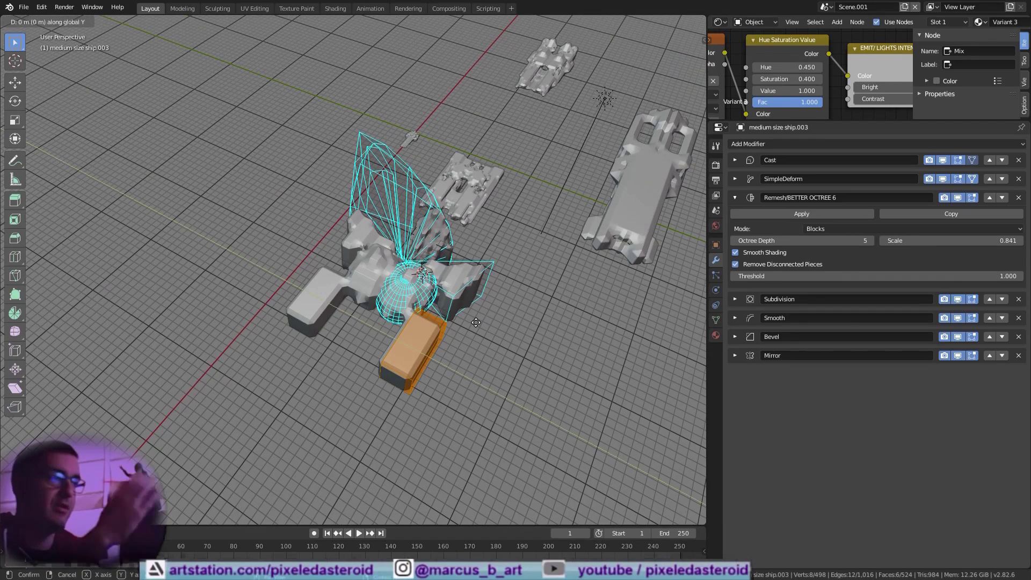
pyautogui.click(424, 308)
pyautogui.moveTo(424, 307); pyautogui.dragTo(396, 276, button='middle')
pyautogui.scroll(4, 381, 251)
pyautogui.rightClick(350, 80)
pyautogui.moveTo(361, 69); pyautogui.dragTo(370, 145, button='middle')
pyautogui.hotkey('ctrl', 'l')
pyautogui.scroll(-3, 376, 215)
pyautogui.moveTo(376, 215); pyautogui.dragTo(426, 256, button='middle')
pyautogui.rightClick(426, 256)
pyautogui.press('Tab')
pyautogui.moveTo(494, 255)
pyautogui.mouseDown(button='middle')
pyautogui.moveTo(501, 228)
pyautogui.moveTo(517, 266)
pyautogui.moveTo(494, 256)
pyautogui.mouseUp(button='middle')
pyautogui.press('Tab')
# - Try moving the entire ship mesh along Y and X and rotating it freely in Edit Mode
pyautogui.press('a')
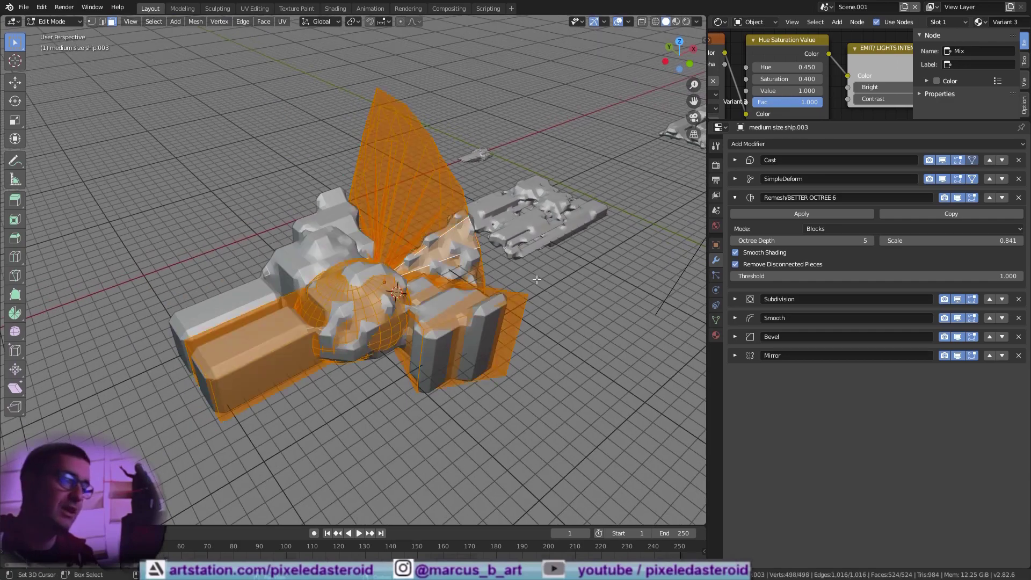
pyautogui.press('g')
pyautogui.press('y')
pyautogui.rightClick(518, 284)
pyautogui.press('g')
pyautogui.press('x')
pyautogui.rightClick(511, 295)
pyautogui.press('r')
pyautogui.press('r')
pyautogui.rightClick(550, 363)
pyautogui.press('Tab')
# - Set the Cast modifier's Factor to 2.20 and turn off its Z axis
pyautogui.click(735, 160)
pyautogui.moveTo(838, 203); pyautogui.dragTo(870, 204)
pyautogui.click(735, 227)
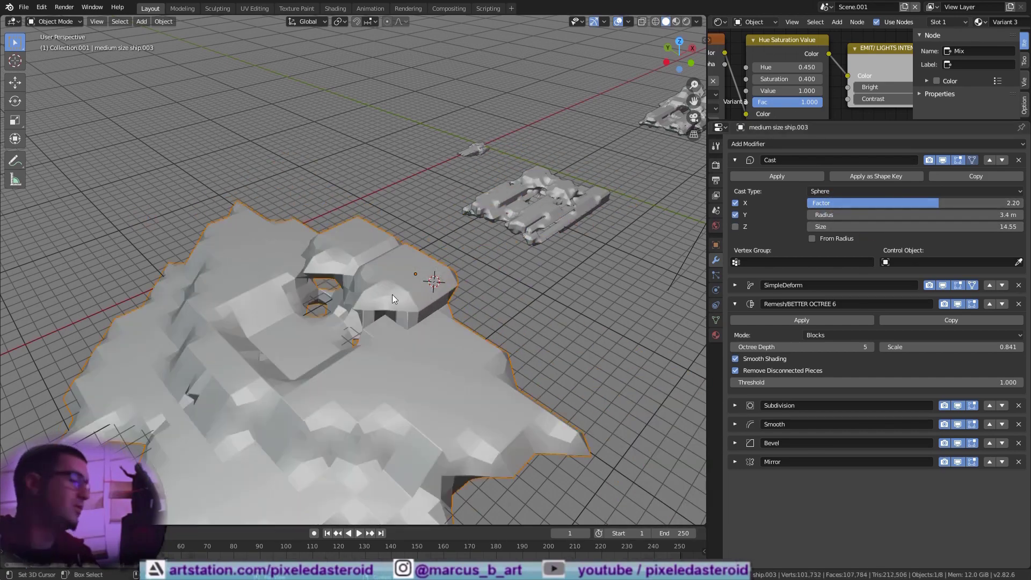
pyautogui.moveTo(391, 250); pyautogui.dragTo(383, 251, button='middle')
pyautogui.press('g')
pyautogui.press('y')
pyautogui.rightClick(410, 263)
pyautogui.moveTo(846, 227)
pyautogui.mouseDown()
pyautogui.moveTo(859, 227)
pyautogui.moveTo(830, 226)
pyautogui.moveTo(845, 227)
pyautogui.mouseUp()
pyautogui.click(735, 160)
# - Adjust the SimpleDeform taper to factor 0.629 with limits 0.37 and 1.00, and toggle its Y lock
pyautogui.click(734, 179)
pyautogui.moveTo(940, 257)
pyautogui.mouseDown()
pyautogui.moveTo(956, 257)
pyautogui.moveTo(940, 257)
pyautogui.mouseUp()
pyautogui.moveTo(937, 280)
pyautogui.mouseDown()
pyautogui.moveTo(884, 280)
pyautogui.moveTo(937, 279)
pyautogui.mouseUp()
pyautogui.moveTo(967, 290)
pyautogui.mouseDown()
pyautogui.moveTo(885, 290)
pyautogui.moveTo(967, 290)
pyautogui.mouseUp()
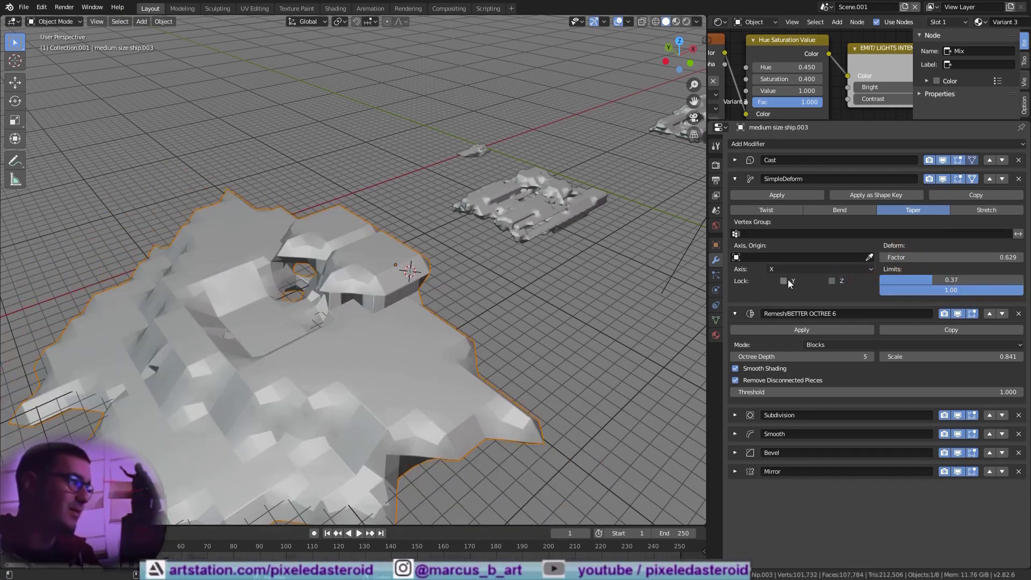
pyautogui.click(783, 281)
pyautogui.click(783, 281)
pyautogui.scroll(-5, 391, 263)
pyautogui.moveTo(391, 263); pyautogui.dragTo(387, 270, button='middle')
# - Set the Remesh Octree Depth to 6 and the SimpleDeform upper limit to 0.59
pyautogui.click(869, 357)
pyautogui.scroll(6, 472, 288)
pyautogui.scroll(-2, 472, 287)
pyautogui.moveTo(913, 257); pyautogui.dragTo(870, 290)
pyautogui.rightClick(913, 257)
# - Try moving the whole mesh along Y and Z in Edit Mode
pyautogui.moveTo(539, 301); pyautogui.dragTo(550, 273, button='middle')
pyautogui.press('Tab')
pyautogui.press('g')
pyautogui.press('y')
pyautogui.press('z')
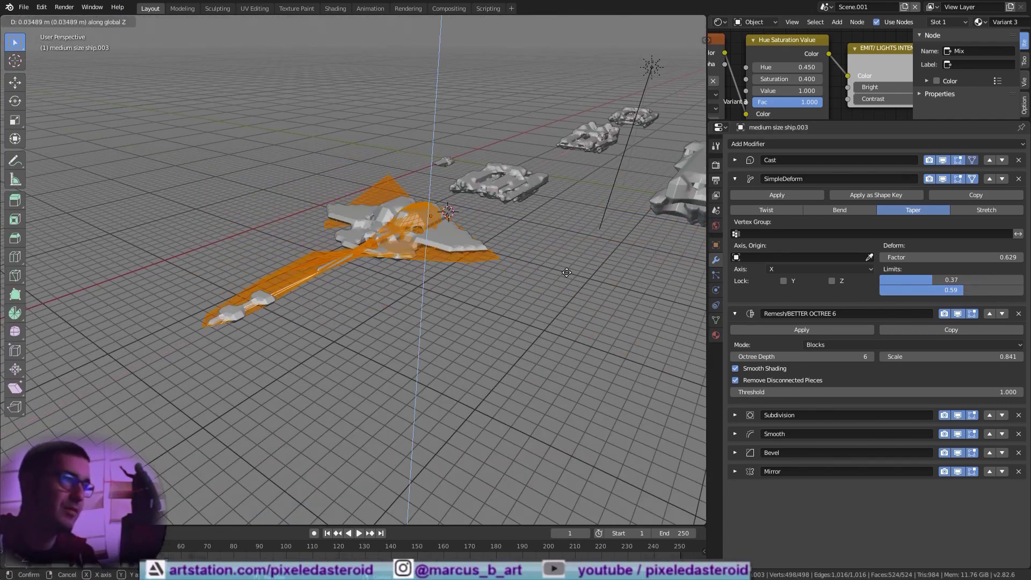
pyautogui.rightClick(620, 272)
pyautogui.press('Tab')
# - Set the taper axis to Y with X locked, and try the Twist, Bend and Stretch modes
pyautogui.click(837, 282)
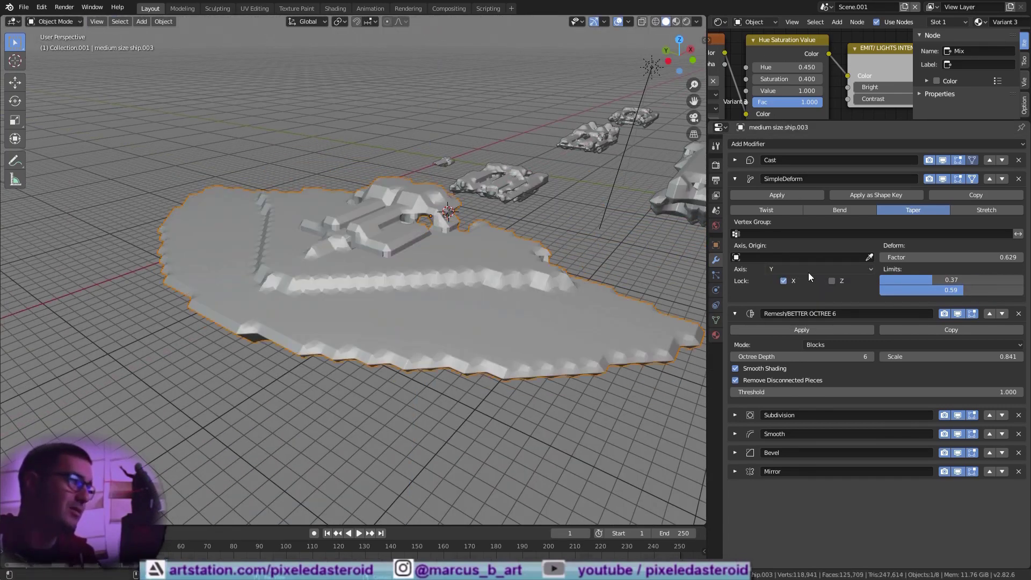
pyautogui.click(768, 210)
pyautogui.click(840, 210)
pyautogui.click(969, 211)
# - Set the SimpleDeform modifier to Bend around Z at -348° with limits 0.00 and 1.00
pyautogui.moveTo(930, 290); pyautogui.dragTo(791, 281)
pyautogui.moveTo(523, 202); pyautogui.dragTo(523, 233, button='middle')
pyautogui.moveTo(900, 258); pyautogui.dragTo(864, 258)
pyautogui.click(840, 210)
pyautogui.moveTo(479, 365); pyautogui.dragTo(483, 315, button='middle')
pyautogui.moveTo(526, 265); pyautogui.dragTo(526, 280, button='middle')
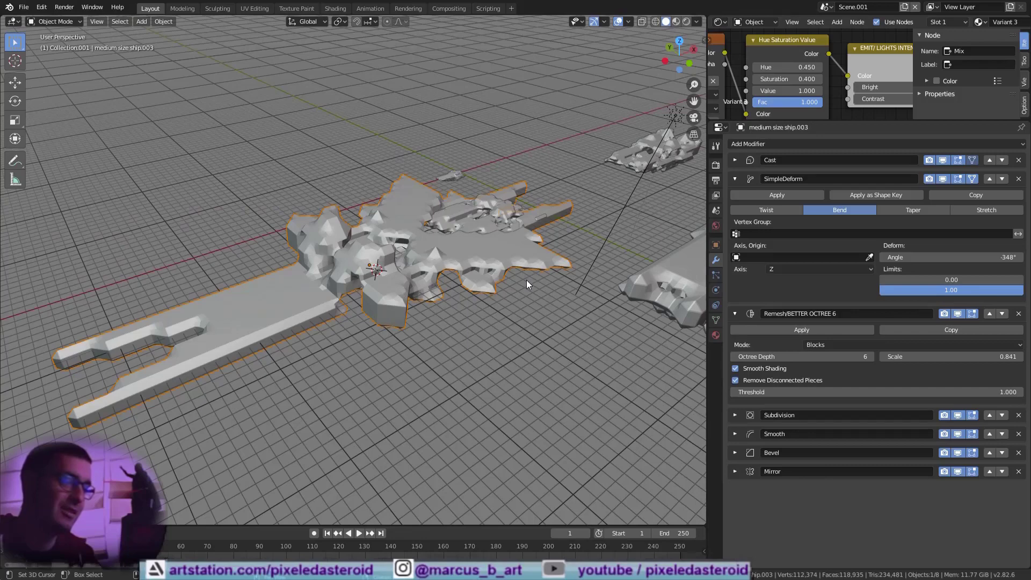
# - Move the bent ship object along the X axis
pyautogui.press('g')
pyautogui.press('x')
pyautogui.scroll(-5, 378, 352)
pyautogui.keyDown('shift'); pyautogui.moveTo(245, 387); pyautogui.dragTo(471, 303, button='middle'); pyautogui.keyUp('shift')
pyautogui.scroll(3, 391, 342)
# - Set the bend's upper limit to 0.26 and rotate the ship about the Z axis
pyautogui.moveTo(915, 281); pyautogui.dragTo(878, 279)
pyautogui.moveTo(1000, 288); pyautogui.dragTo(916, 290)
pyautogui.moveTo(537, 294); pyautogui.dragTo(525, 323, button='middle')
pyautogui.press('r')
pyautogui.press('z')
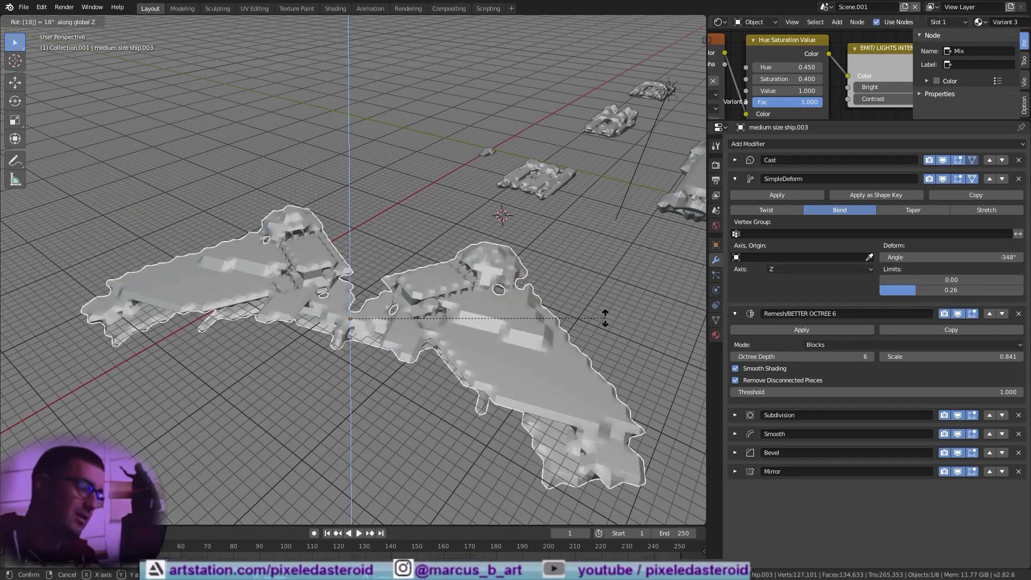
pyautogui.click(605, 318)
pyautogui.moveTo(542, 336)
pyautogui.mouseDown(button='middle')
pyautogui.moveTo(541, 297)
pyautogui.moveTo(539, 345)
pyautogui.moveTo(543, 322)
pyautogui.mouseUp(button='middle')
# - Fine-tune the bend's upper limit to 0.13 while checking the hull shape from several angles
pyautogui.moveTo(919, 291); pyautogui.dragTo(897, 291)
pyautogui.moveTo(486, 343); pyautogui.dragTo(591, 226, button='middle')
pyautogui.scroll(5, 477, 307)
pyautogui.click(913, 289)
pyautogui.moveTo(913, 289); pyautogui.dragTo(940, 290)
pyautogui.scroll(-3, 591, 288)
pyautogui.moveTo(591, 303); pyautogui.dragTo(591, 271, button='middle')
pyautogui.scroll(3, 591, 271)
pyautogui.moveTo(924, 290); pyautogui.dragTo(895, 290)
pyautogui.moveTo(306, 282)
pyautogui.mouseDown(button='middle')
pyautogui.moveTo(331, 323)
pyautogui.moveTo(309, 287)
pyautogui.mouseUp(button='middle')
pyautogui.moveTo(893, 290); pyautogui.dragTo(907, 290)
pyautogui.moveTo(564, 285); pyautogui.dragTo(564, 309, button='middle')
pyautogui.moveTo(907, 290); pyautogui.dragTo(879, 279)
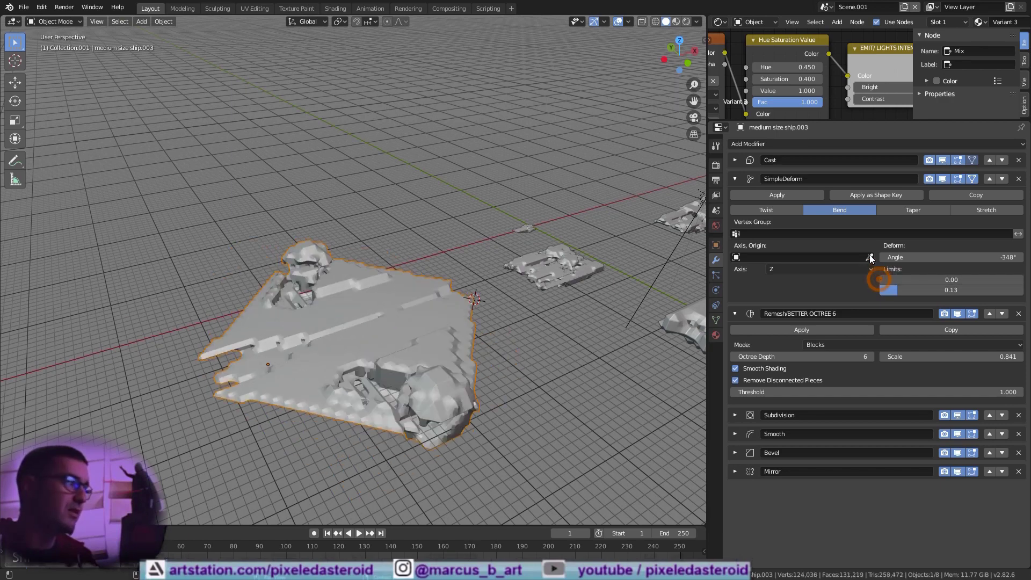
# - Try the Twist and Taper modes, testing the taper with an upper limit of 1.00, and return to Bend
pyautogui.click(762, 207)
pyautogui.click(913, 209)
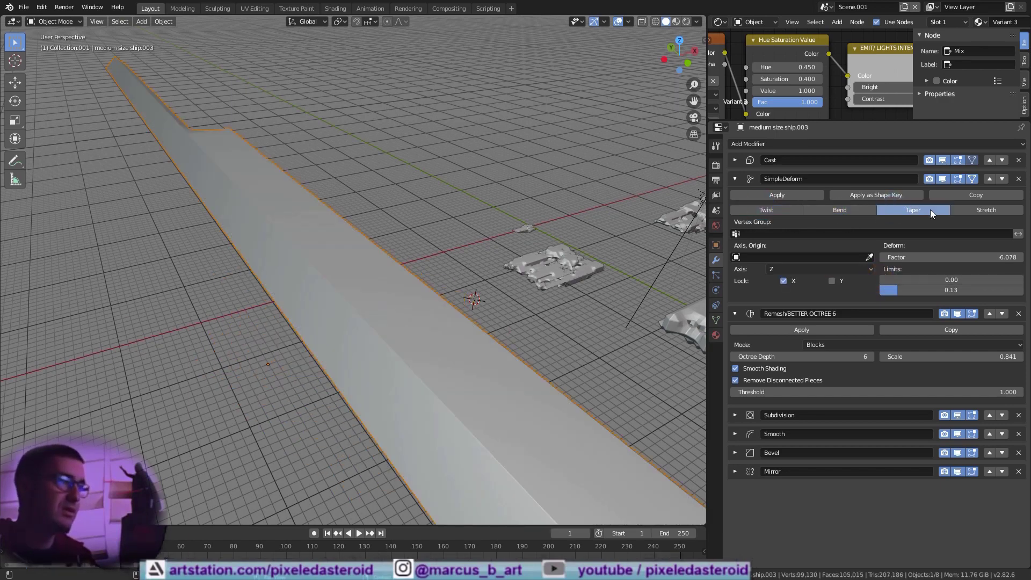
pyautogui.moveTo(892, 290); pyautogui.dragTo(1020, 290)
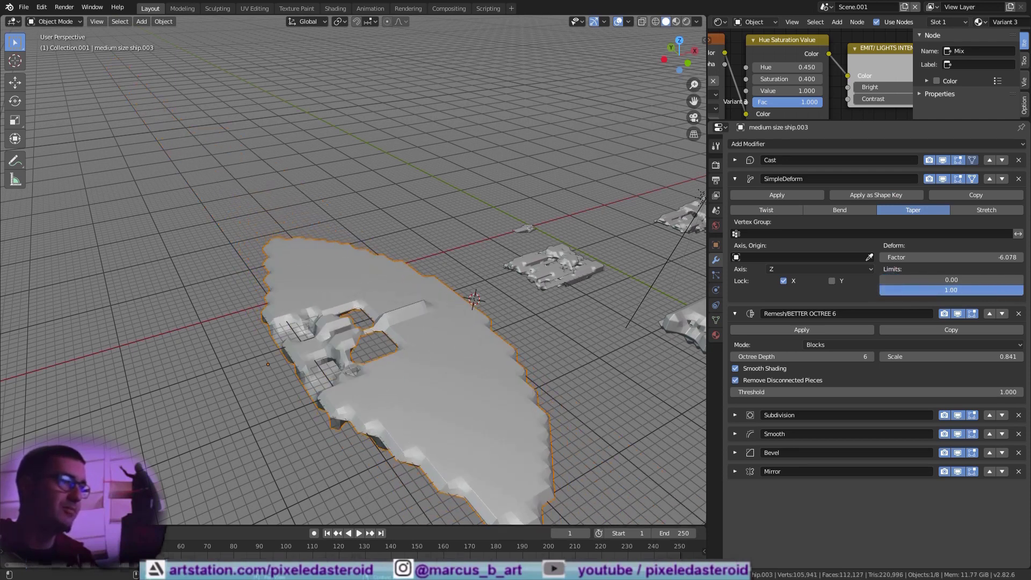
pyautogui.rightClick(944, 290)
pyautogui.moveTo(943, 260); pyautogui.dragTo(887, 281)
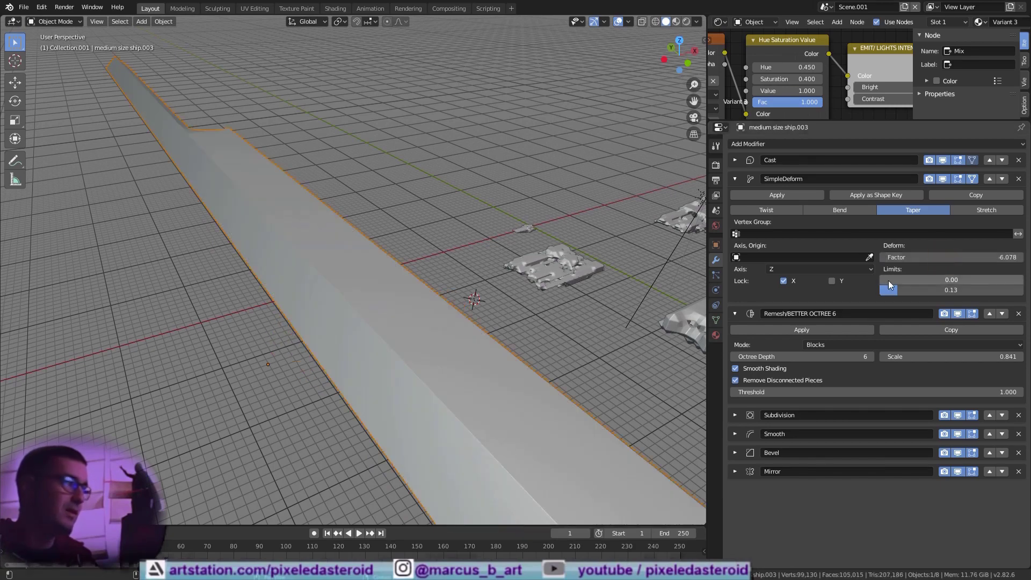
pyautogui.click(841, 210)
# - Duplicate the bent ship and place the copy apart from it along the Y axis
pyautogui.moveTo(466, 282); pyautogui.dragTo(475, 331, button='middle')
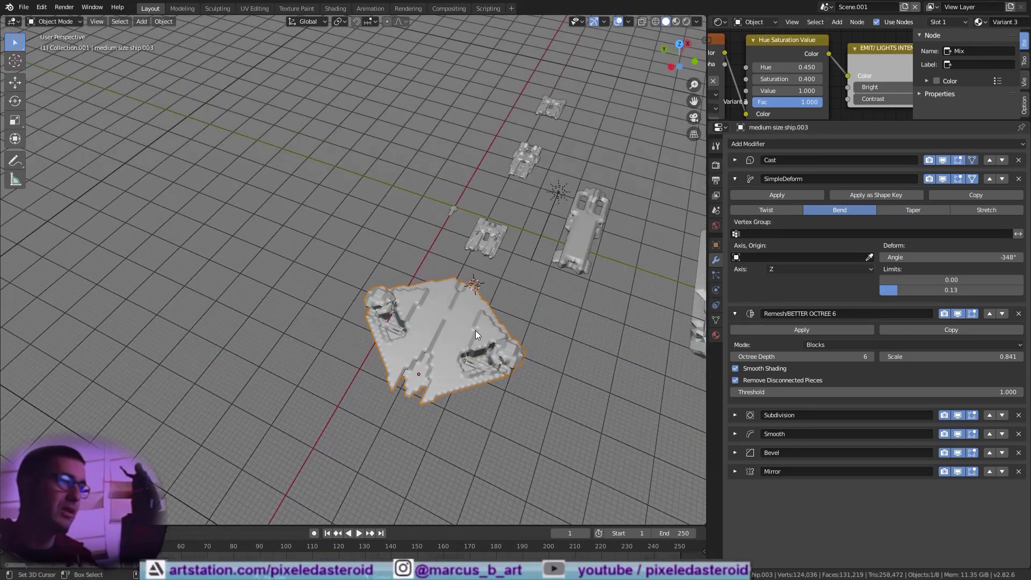
pyautogui.hotkey('shift', 'd')
pyautogui.press('y')
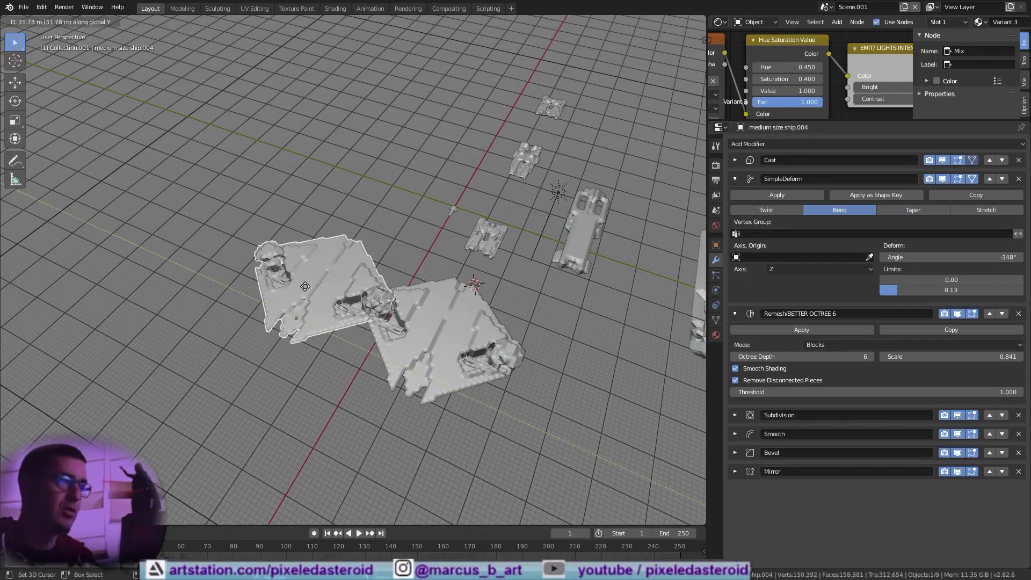
pyautogui.click(210, 251)
# - On the original ship, try a SimpleDeform taper with factor -0.868 and different axis locks
pyautogui.click(469, 304)
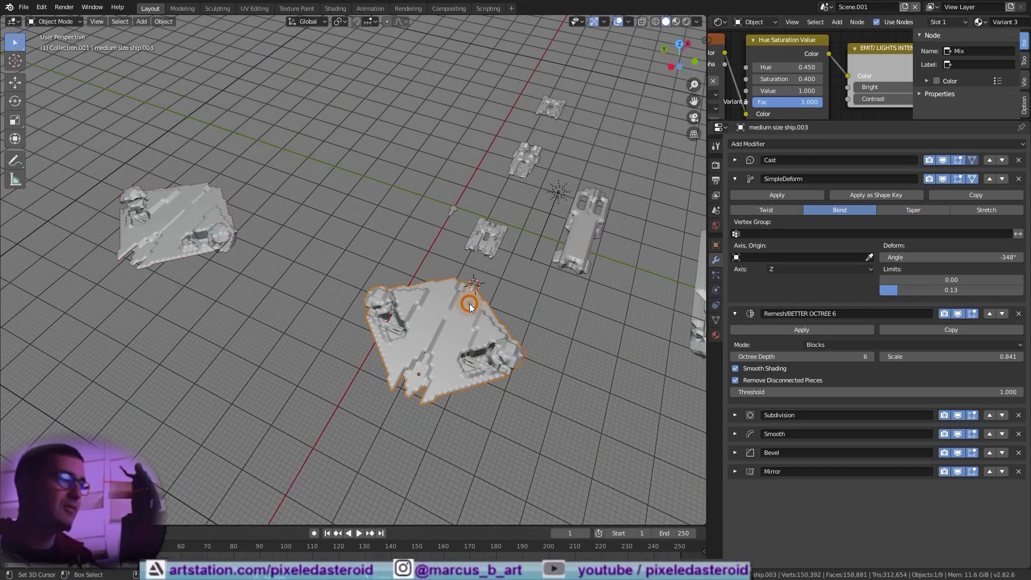
pyautogui.moveTo(470, 304); pyautogui.dragTo(449, 339, button='middle')
pyautogui.moveTo(925, 255); pyautogui.dragTo(964, 256)
pyautogui.click(914, 210)
pyautogui.moveTo(472, 301); pyautogui.dragTo(464, 239, button='middle')
pyautogui.moveTo(921, 291); pyautogui.dragTo(916, 258)
pyautogui.click(784, 281)
pyautogui.click(832, 281)
pyautogui.click(784, 281)
pyautogui.click(831, 281)
# - Switch the original ship's SimpleDeform to Stretch and raise its upper limit to 1.00
pyautogui.click(986, 210)
pyautogui.scroll(3, 486, 295)
pyautogui.moveTo(485, 293); pyautogui.dragTo(478, 242, button='middle')
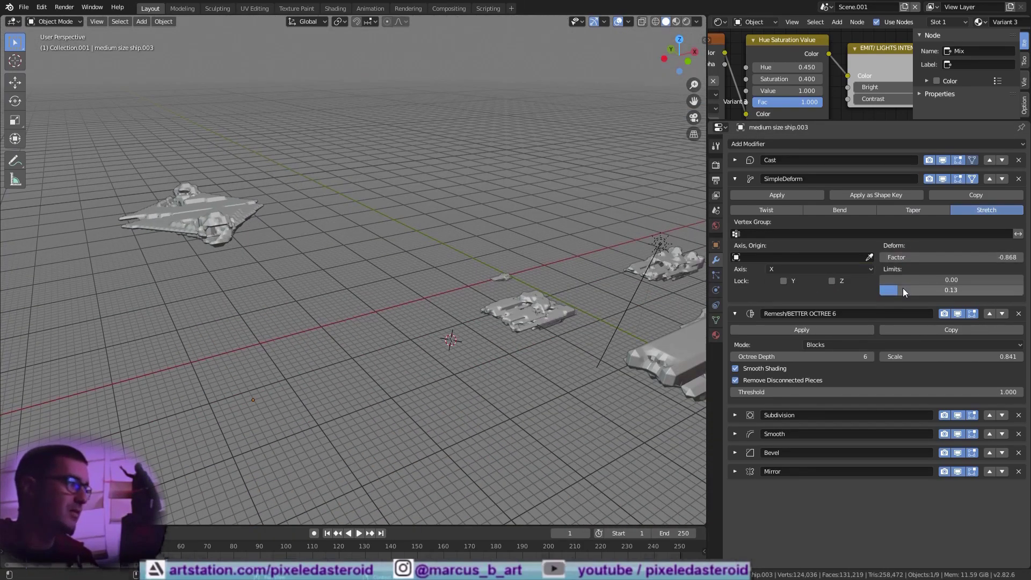
pyautogui.moveTo(903, 290); pyautogui.dragTo(1020, 290)
pyautogui.moveTo(1020, 290)
pyautogui.mouseDown()
pyautogui.moveTo(904, 290)
pyautogui.moveTo(1020, 291)
pyautogui.mouseUp()
pyautogui.click(783, 281)
pyautogui.click(784, 281)
# - Set the stretch axis to Y with factor -0.538 and lock only Z
pyautogui.click(820, 270)
pyautogui.click(819, 292)
pyautogui.moveTo(894, 281)
pyautogui.mouseDown()
pyautogui.moveTo(928, 281)
pyautogui.moveTo(894, 281)
pyautogui.mouseUp()
pyautogui.click(832, 281)
pyautogui.click(784, 281)
pyautogui.moveTo(945, 258); pyautogui.dragTo(963, 257)
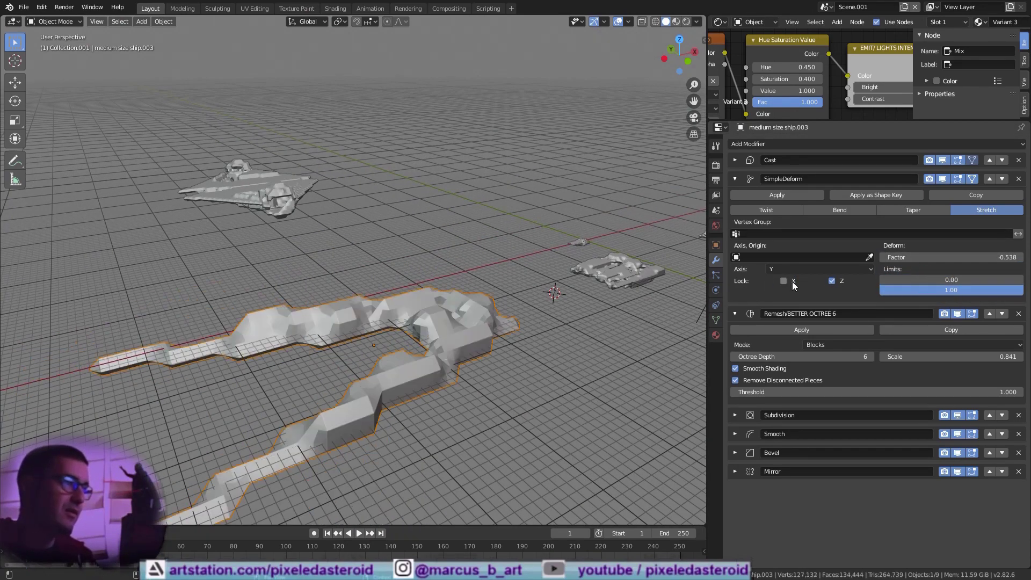
# - Clear the Z lock and switch the original ship's SimpleDeform to Bend
pyautogui.click(831, 281)
pyautogui.click(839, 210)
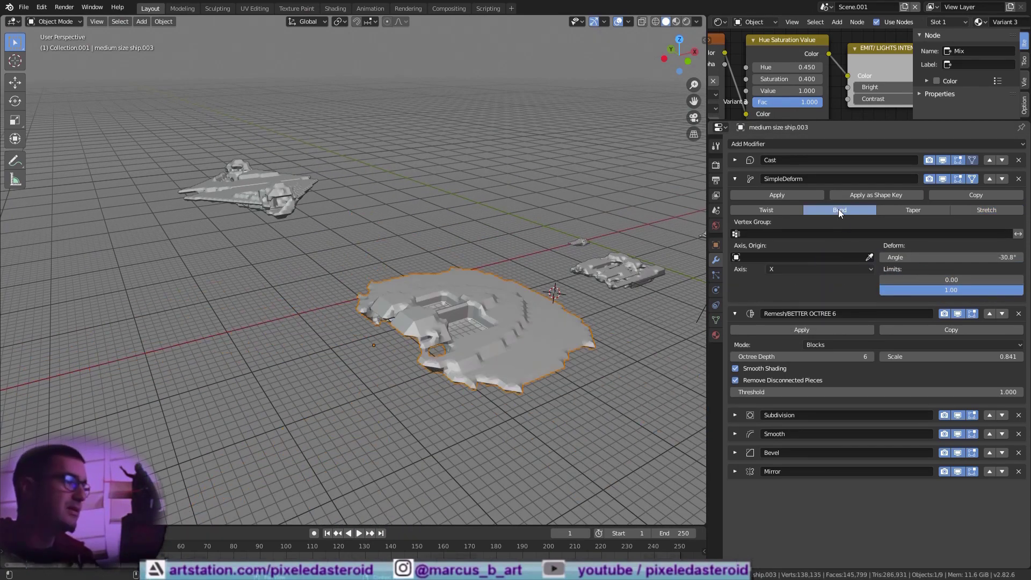
# - Set the ship's bend angle to -49.2° around the Z axis and try other lower limits for the deformation
pyautogui.moveTo(940, 257); pyautogui.dragTo(913, 257)
pyautogui.click(817, 269)
pyautogui.click(772, 293)
pyautogui.click(816, 267)
pyautogui.click(771, 305)
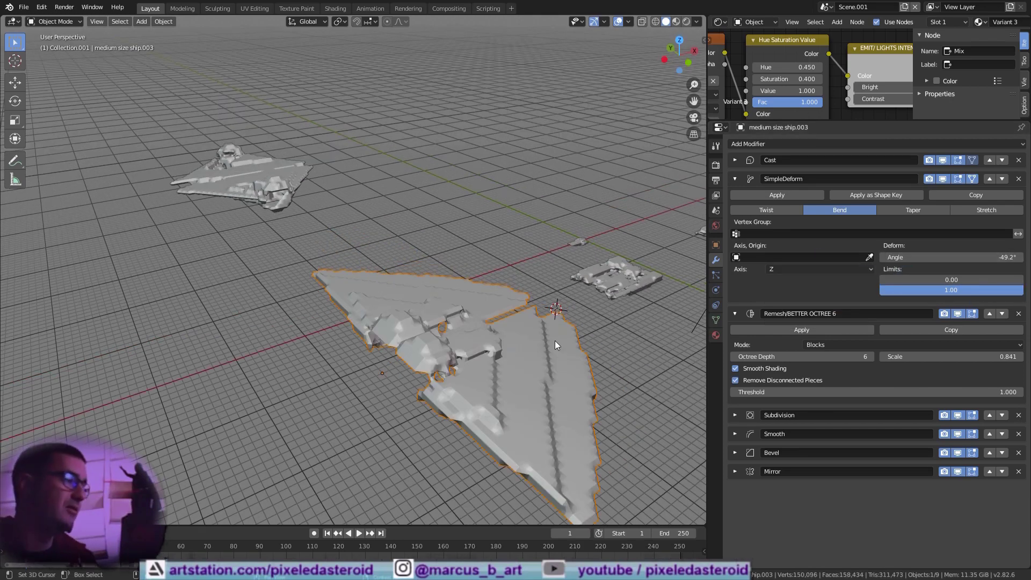
pyautogui.moveTo(951, 279); pyautogui.dragTo(817, 304)
pyautogui.moveTo(883, 280); pyautogui.dragTo(1008, 279)
pyautogui.rightClick(1008, 280)
pyautogui.click(735, 179)
# - Change the ship's Cast modifier to the Cuboid type with a radius of 4.6 m
pyautogui.click(736, 160)
pyautogui.moveTo(934, 203)
pyautogui.mouseDown()
pyautogui.moveTo(816, 203)
pyautogui.moveTo(939, 203)
pyautogui.mouseUp()
pyautogui.rightClick(892, 203)
pyautogui.click(881, 191)
pyautogui.click(880, 227)
pyautogui.moveTo(939, 215); pyautogui.dragTo(959, 214)
# - Duplicate the bent ship and move the copy about 151 m along the Y axis
pyautogui.moveTo(366, 282); pyautogui.dragTo(504, 290, button='middle')
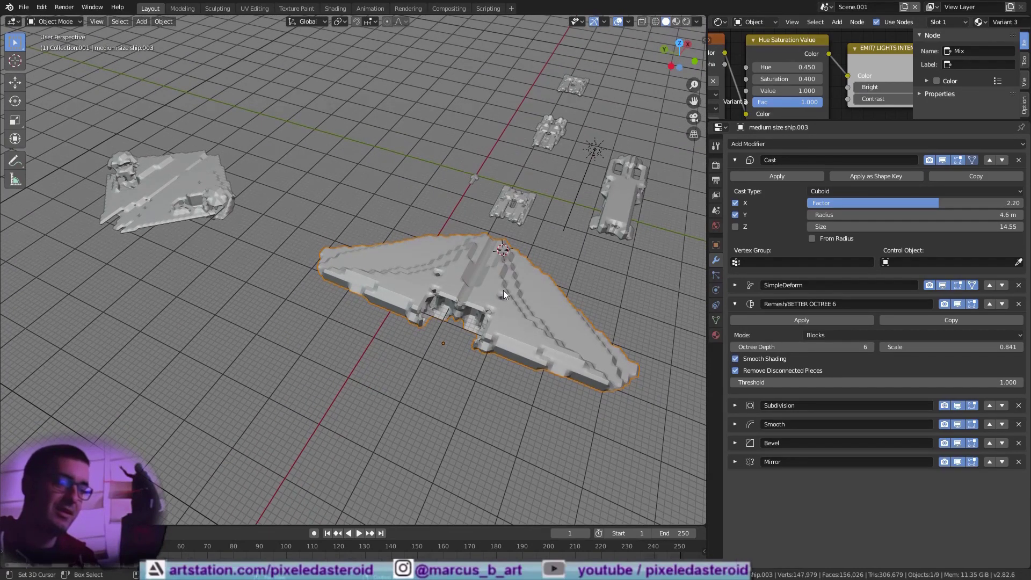
pyautogui.hotkey('shift', 'd')
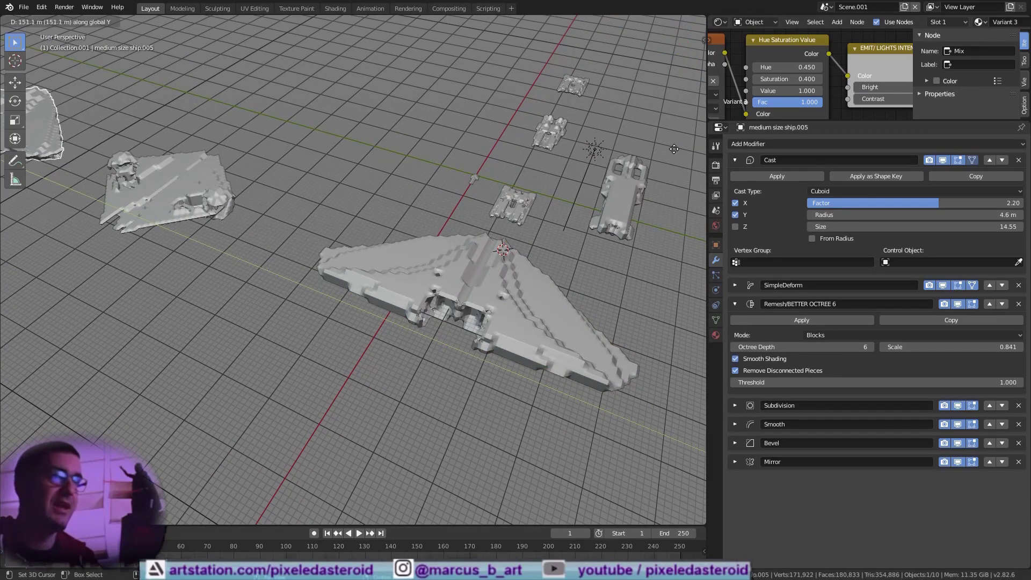
pyautogui.click(669, 145)
pyautogui.scroll(-4, 425, 270)
pyautogui.moveTo(425, 270); pyautogui.dragTo(439, 272, button='middle')
pyautogui.keyDown('shift'); pyautogui.moveTo(357, 290); pyautogui.dragTo(443, 358, button='middle'); pyautogui.keyUp('shift')
pyautogui.click(479, 338)
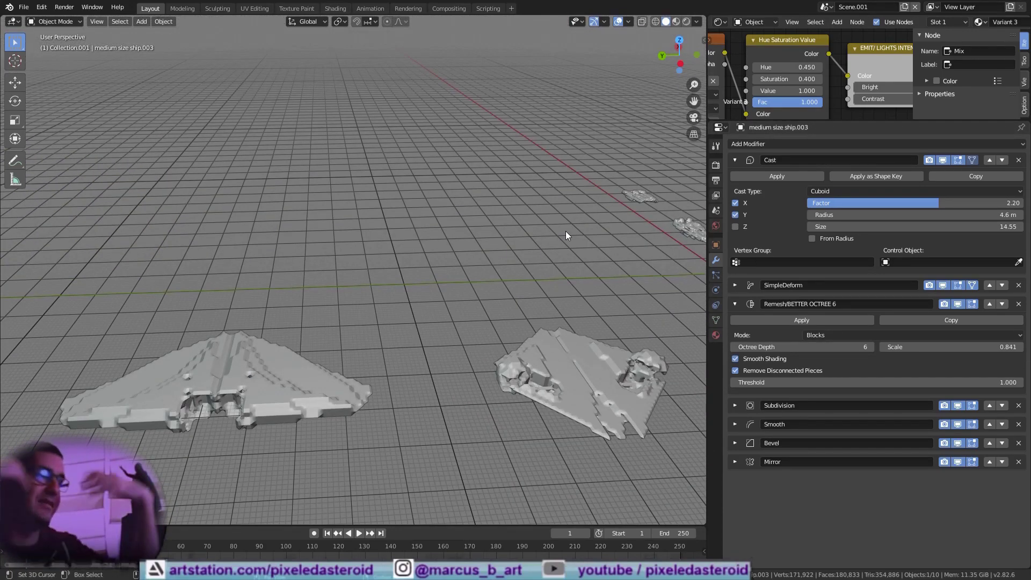
# - Switch the viewport to rendered shading, hide the overlays and frame the duplicated ship up close
pyautogui.click(688, 21)
pyautogui.click(687, 21)
pyautogui.moveTo(397, 398)
pyautogui.mouseDown(button='middle')
pyautogui.moveTo(453, 301)
pyautogui.moveTo(414, 331)
pyautogui.moveTo(379, 237)
pyautogui.moveTo(354, 228)
pyautogui.moveTo(319, 243)
pyautogui.moveTo(338, 240)
pyautogui.mouseUp(button='middle')
pyautogui.scroll(3, 378, 237)
pyautogui.click(619, 21)
pyautogui.moveTo(472, 155); pyautogui.dragTo(559, 172, button='middle')
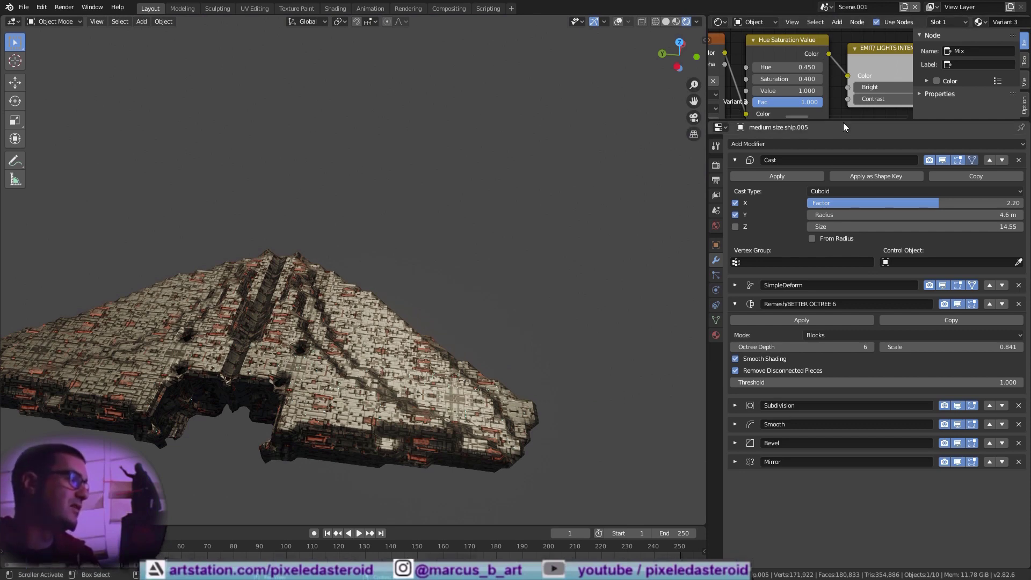
# - Enlarge the shader editor and assign the Variant 2 material to the duplicated ship
pyautogui.moveTo(848, 120); pyautogui.dragTo(854, 371)
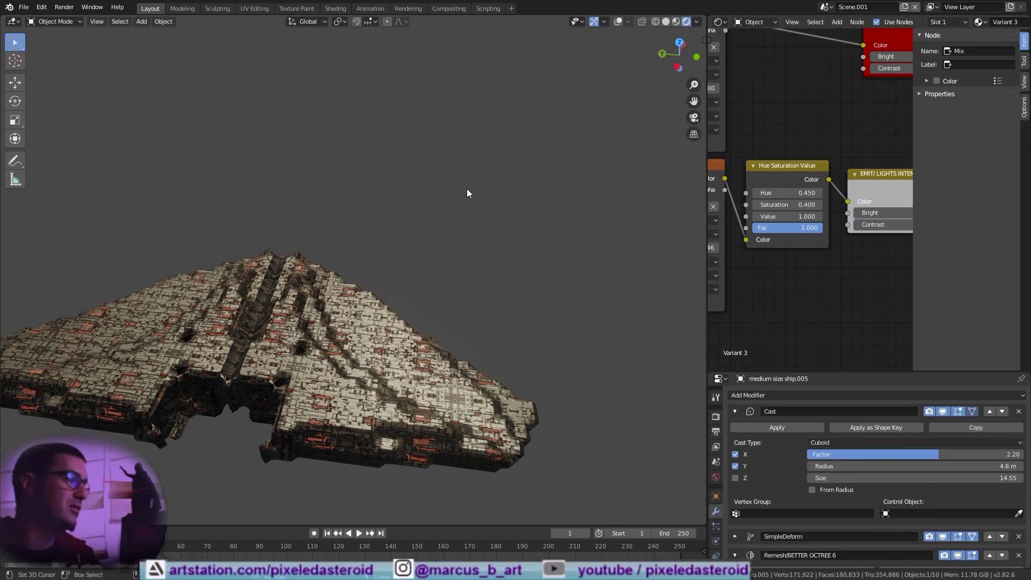
pyautogui.moveTo(467, 189); pyautogui.dragTo(383, 299, button='middle')
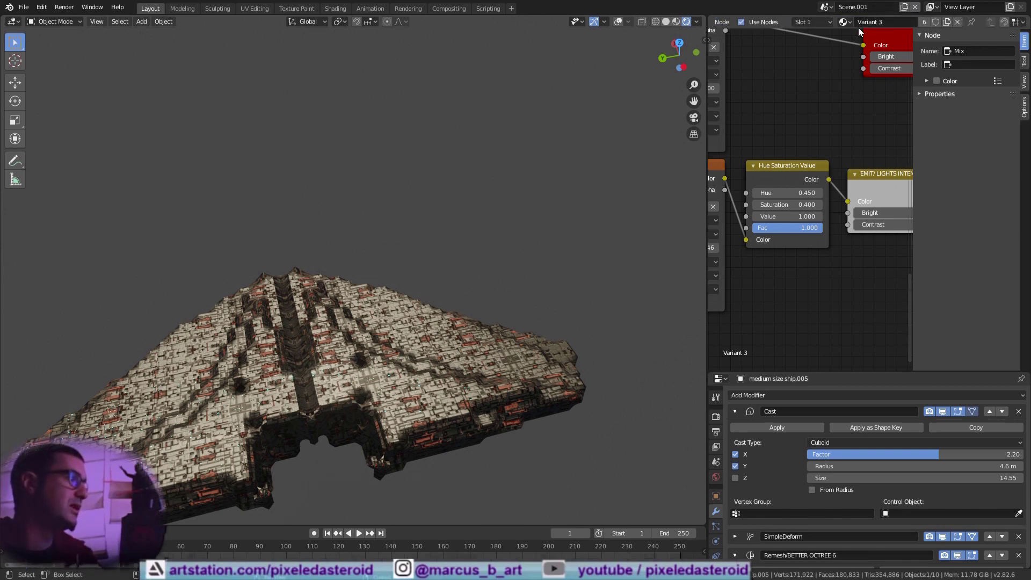
pyautogui.click(846, 22)
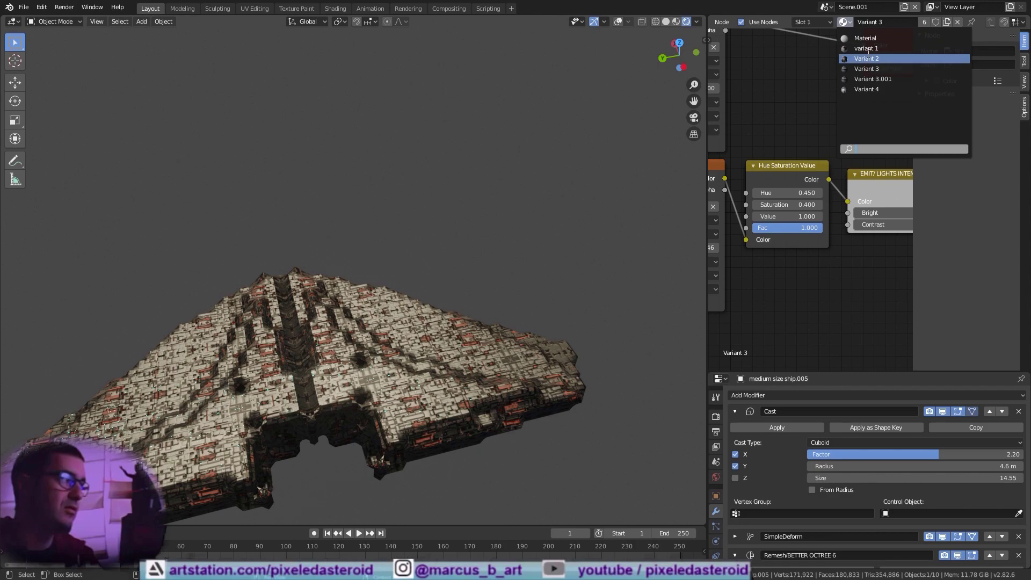
pyautogui.click(871, 50)
# - Examine the duplicated ship's surface detail and lights from several angles and distances
pyautogui.moveTo(429, 346); pyautogui.dragTo(502, 325, button='middle')
pyautogui.scroll(-5, 503, 326)
pyautogui.keyDown('shift'); pyautogui.moveTo(439, 321); pyautogui.dragTo(494, 210, button='middle'); pyautogui.keyUp('shift')
pyautogui.scroll(4, 482, 268)
pyautogui.scroll(5, 351, 269)
pyautogui.scroll(-5, 474, 215)
pyautogui.scroll(2, 510, 240)
pyautogui.keyDown('shift'); pyautogui.moveTo(494, 210); pyautogui.dragTo(411, 259, button='middle'); pyautogui.keyUp('shift')
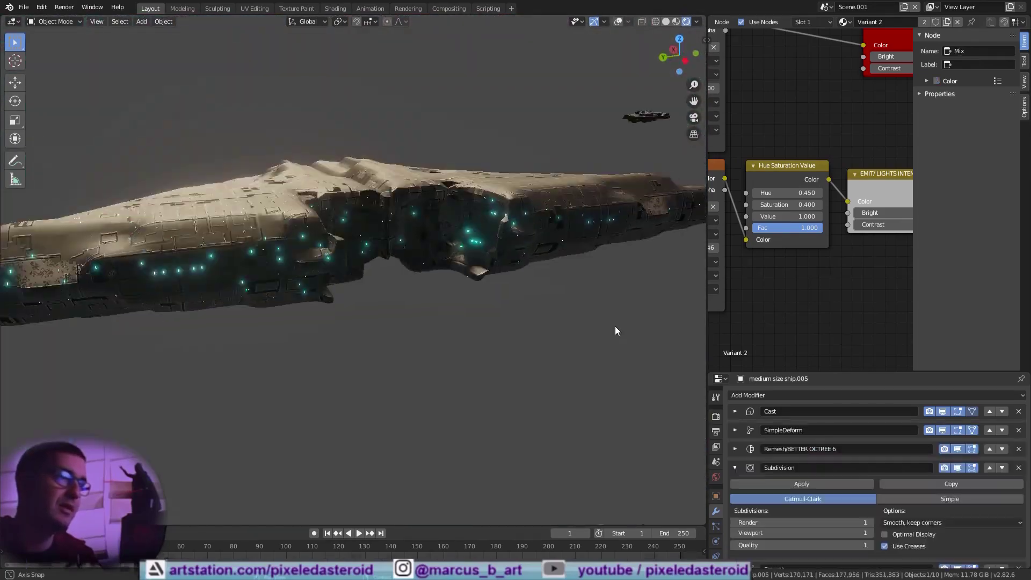
pyautogui.moveTo(615, 330); pyautogui.dragTo(479, 365, button='middle')
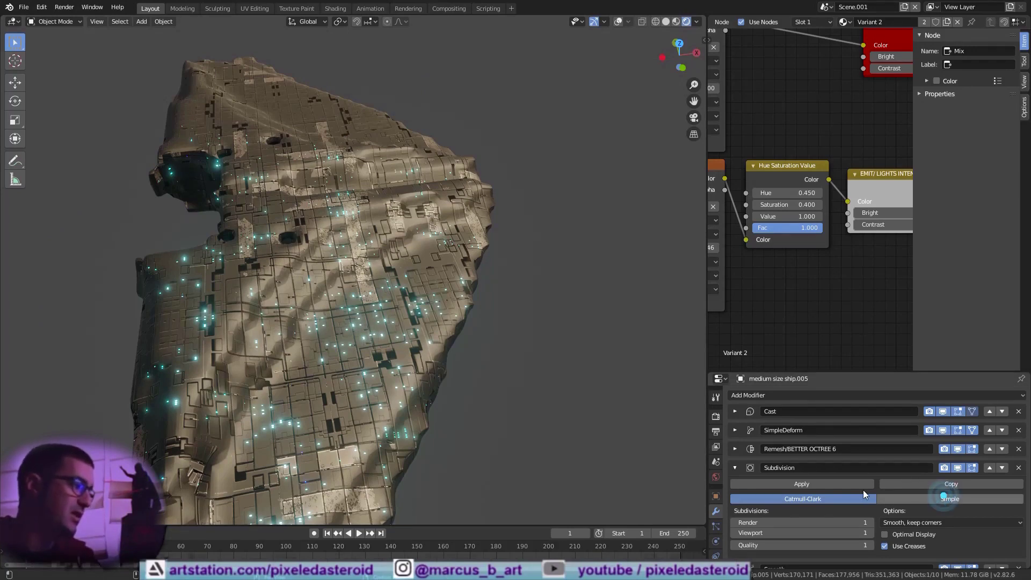
# - Compare Simple subdivision with Catmull-Clark on the duplicated ship and return to Catmull-Clark
pyautogui.click(944, 495)
pyautogui.click(835, 497)
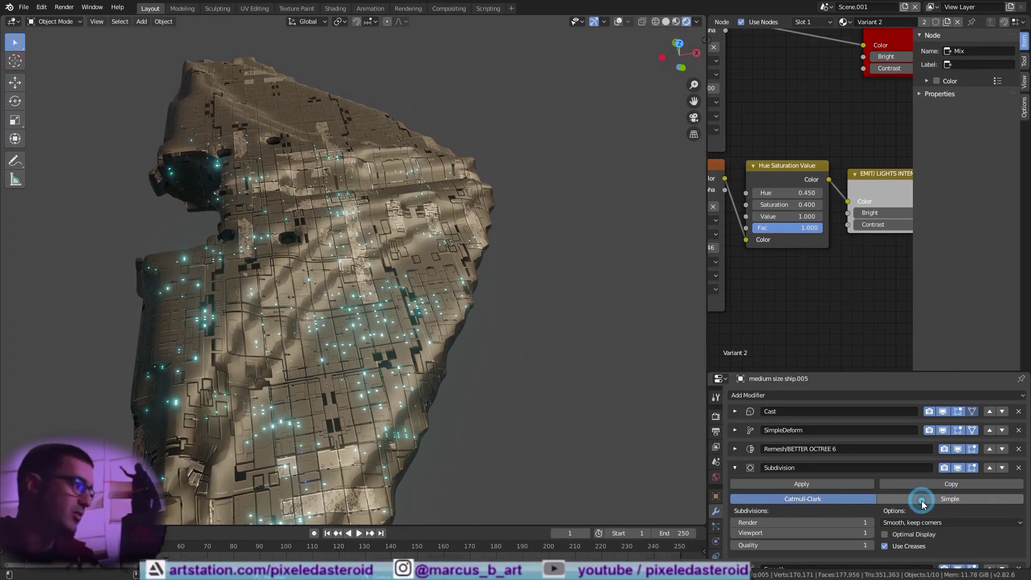
pyautogui.click(922, 501)
pyautogui.click(833, 500)
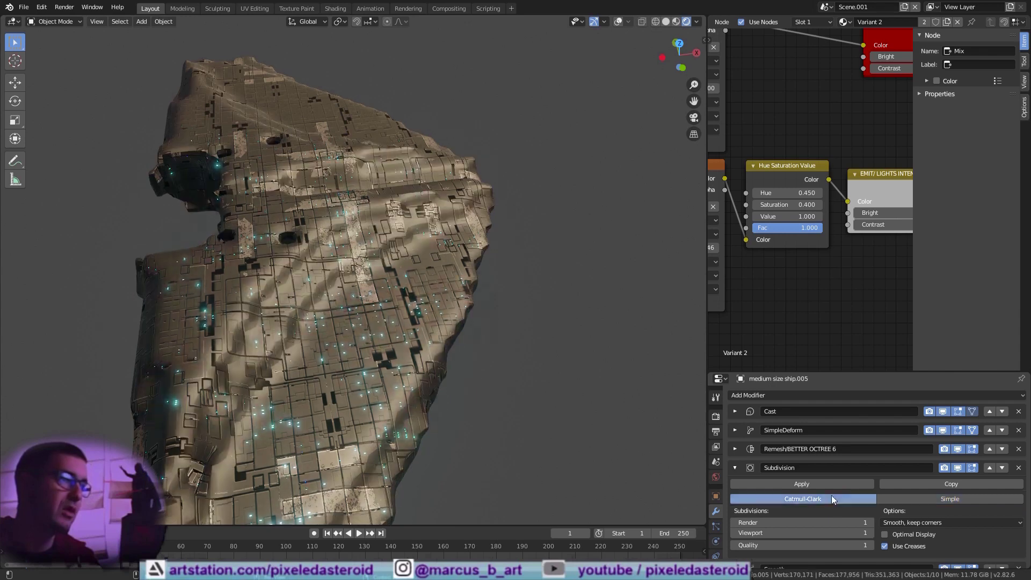
# - Collapse the Subdivision settings and open the Smooth modifier's settings on the duplicated ship
pyautogui.click(735, 468)
pyautogui.click(735, 487)
pyautogui.scroll(-2, 768, 499)
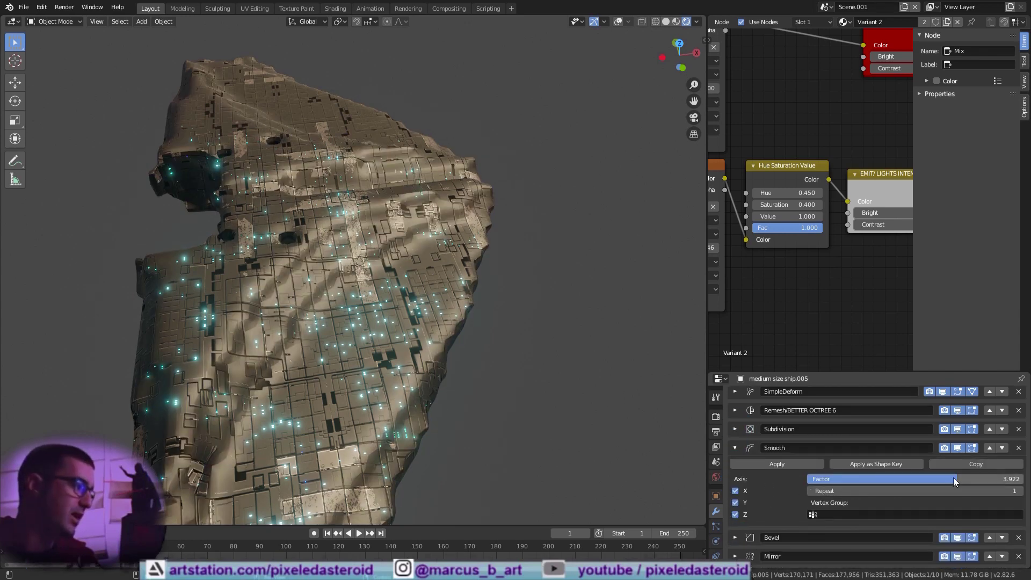